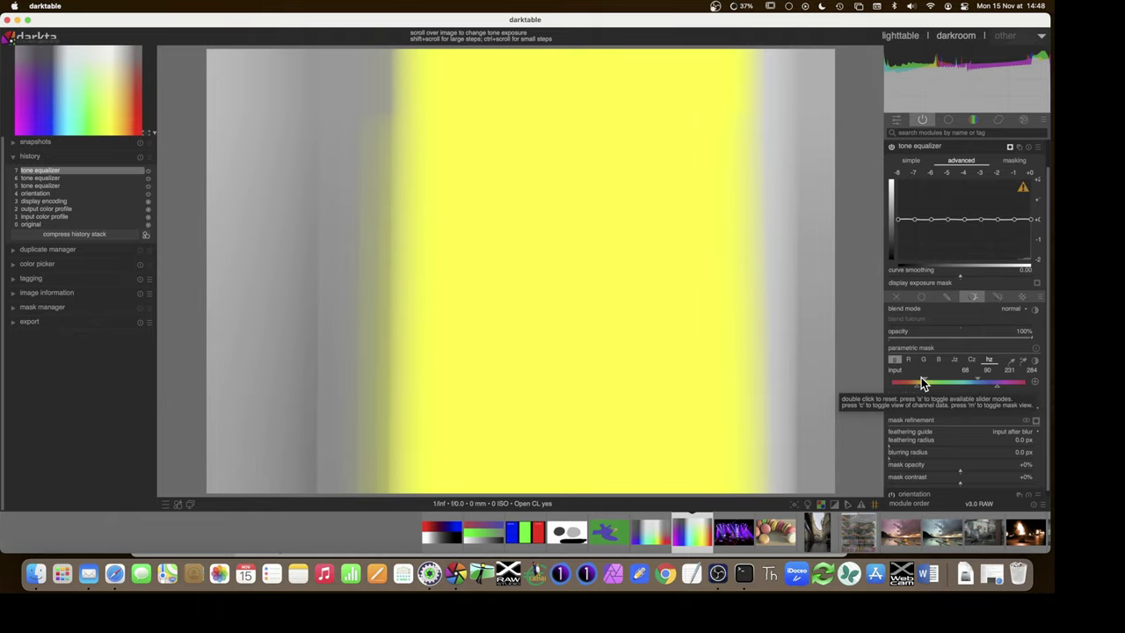
Toggle the polarity of the hz input range until the parametric mask is inverted.
{"action": "left_click", "coordinate": [1034, 380]}
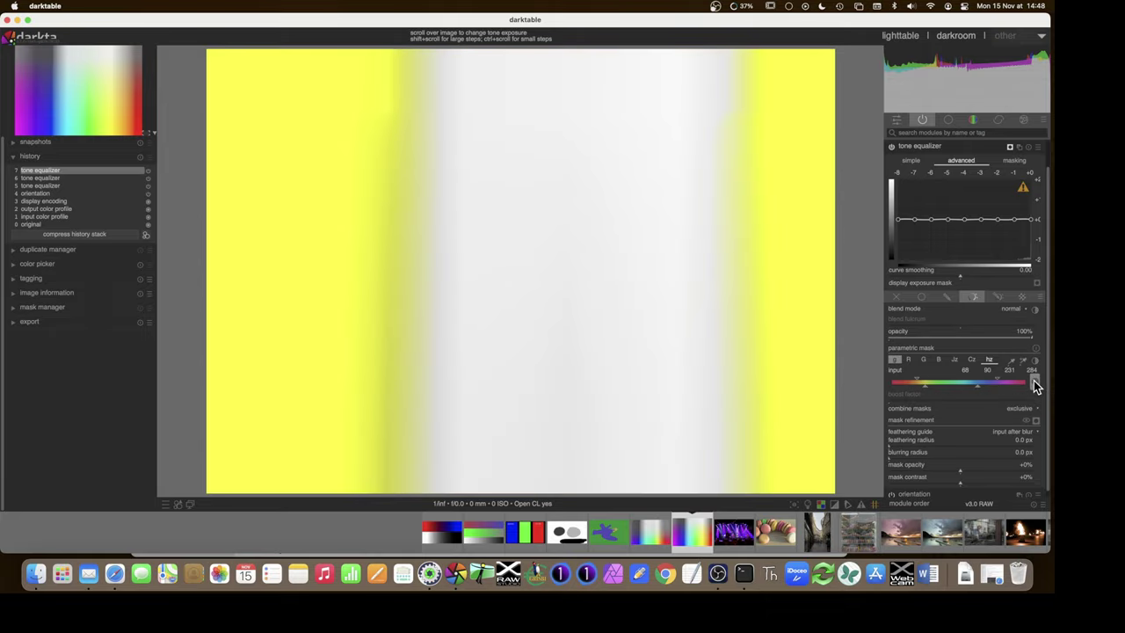
{"action": "left_click", "coordinate": [1033, 379]}
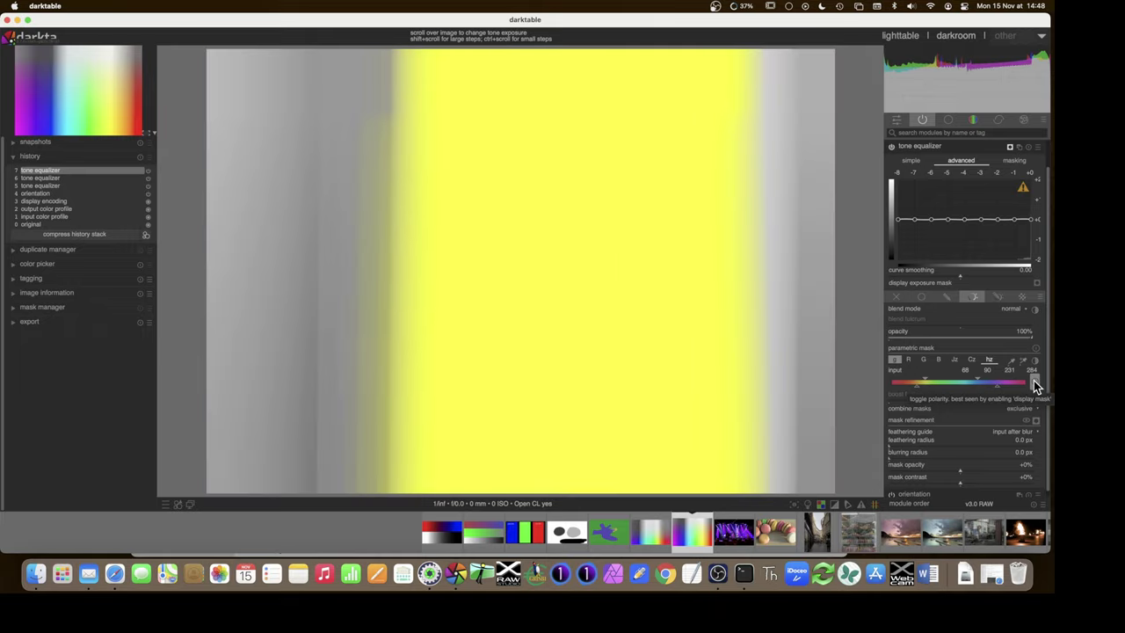
{"action": "left_click", "coordinate": [1034, 380]}
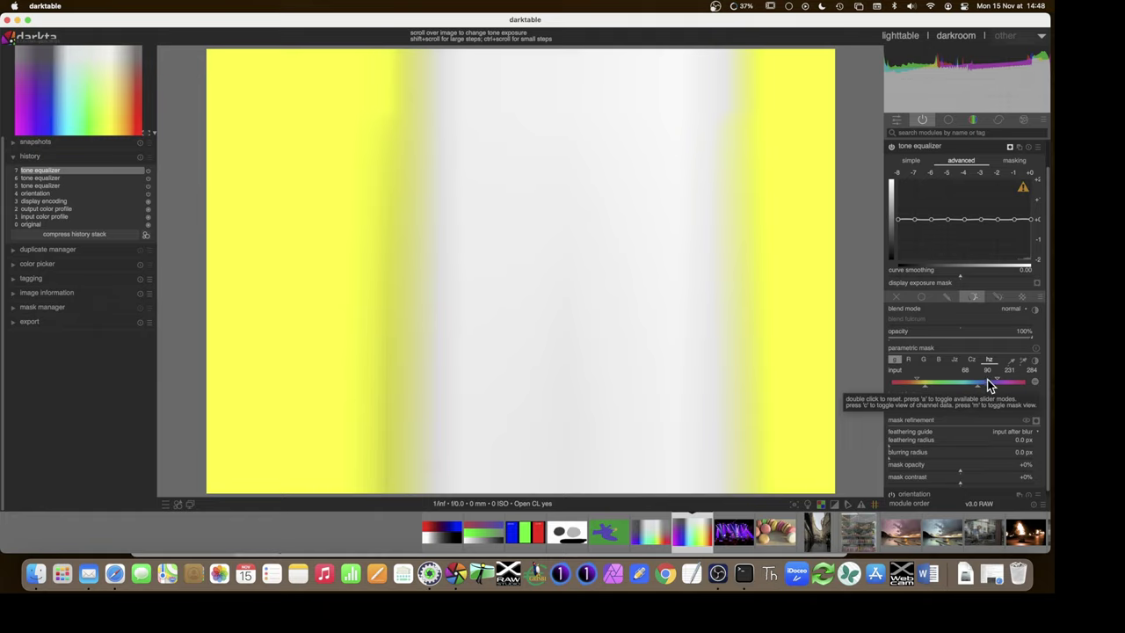
Try hz input limits of 57, 126, 179 and 263 in both polarities, and reset the hz range.
{"action": "left_click_drag", "start_coordinate": [979, 393], "coordinate": [938, 393]}
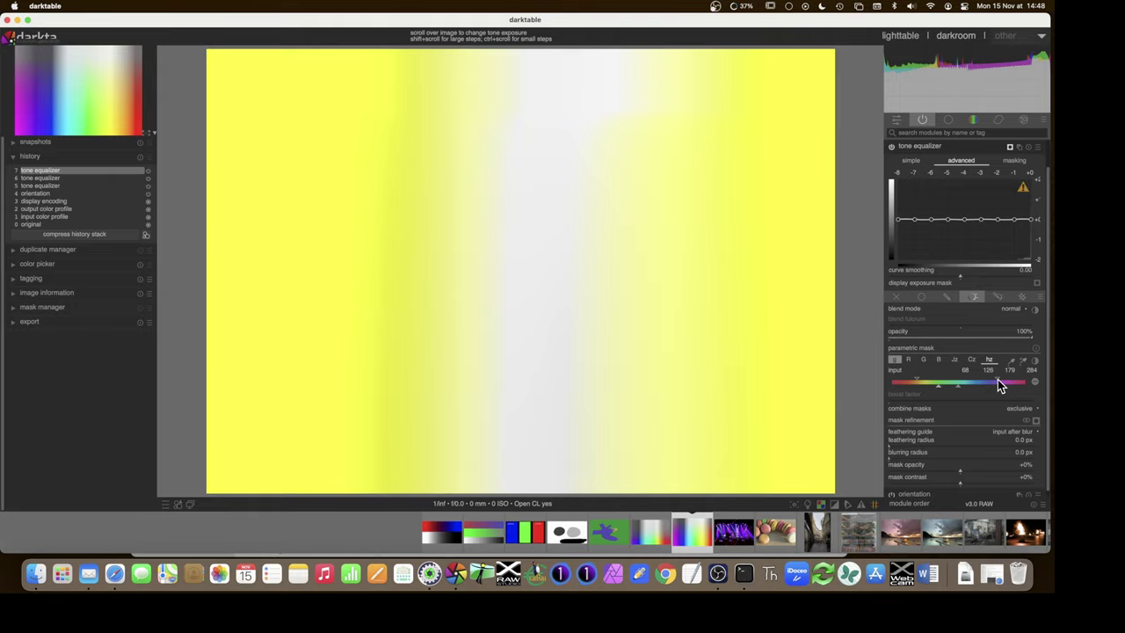
{"action": "left_click_drag", "start_coordinate": [997, 382], "coordinate": [989, 385]}
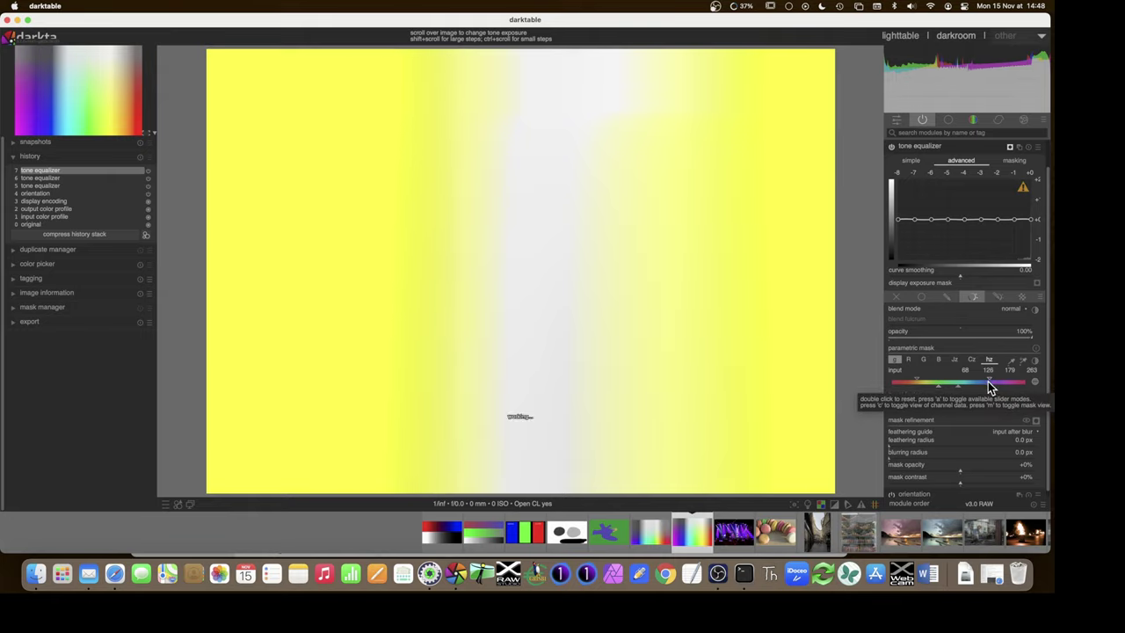
{"action": "left_click", "coordinate": [913, 379]}
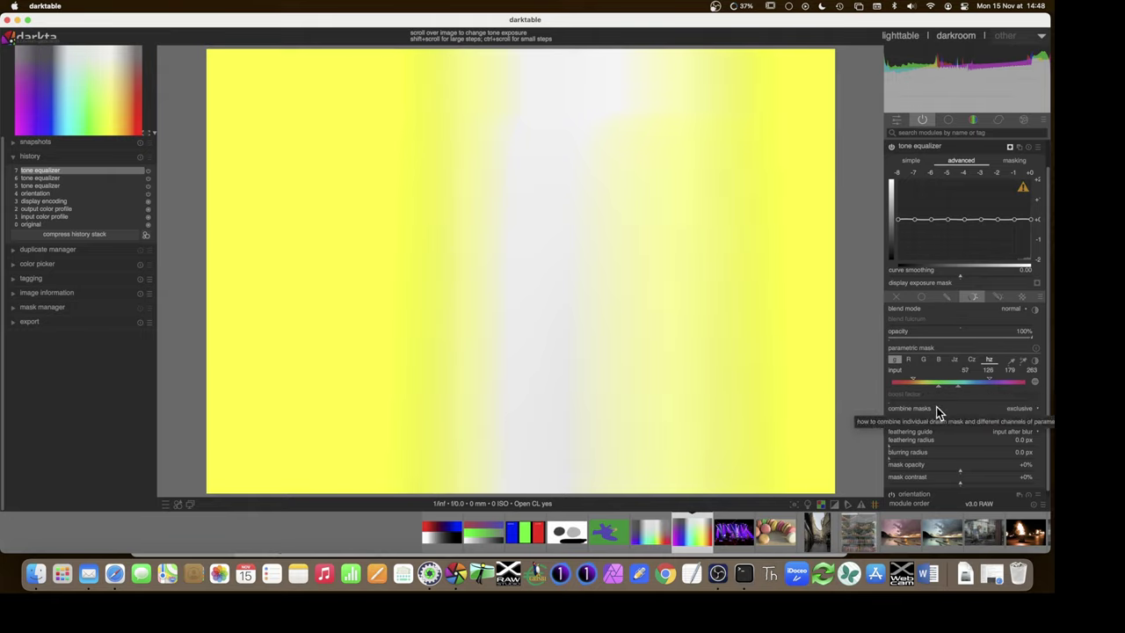
{"action": "left_click", "coordinate": [1036, 385]}
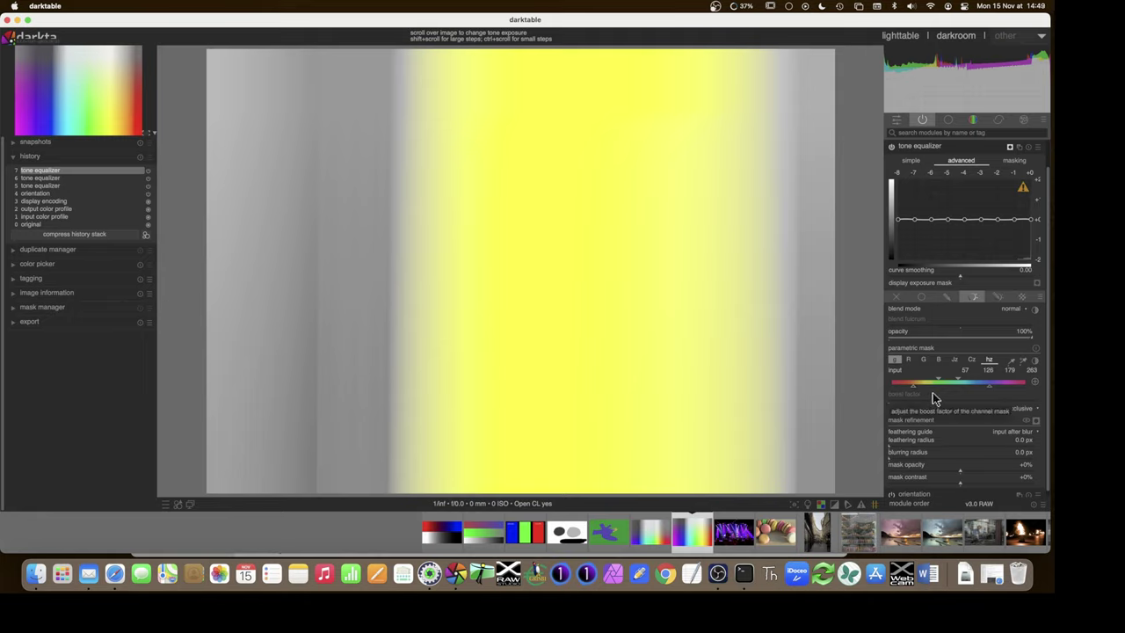
{"action": "double_click", "coordinate": [956, 382]}
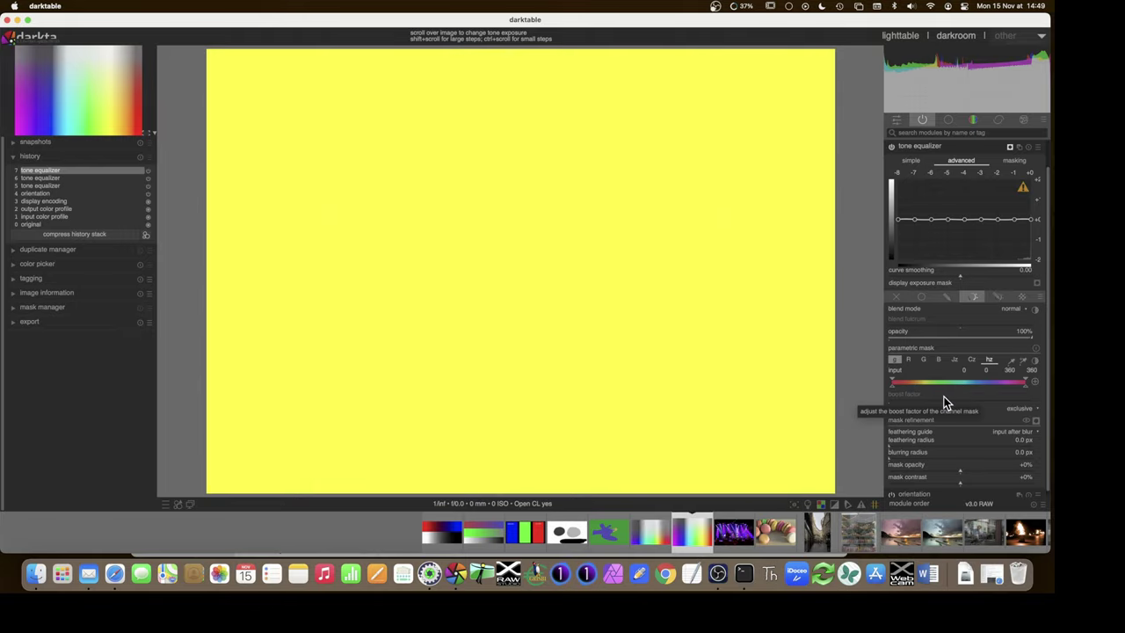
Set the lower input limits of the Cz channel to 0.26 and 0.46 with the mask overlay shown.
{"action": "left_click", "coordinate": [972, 360]}
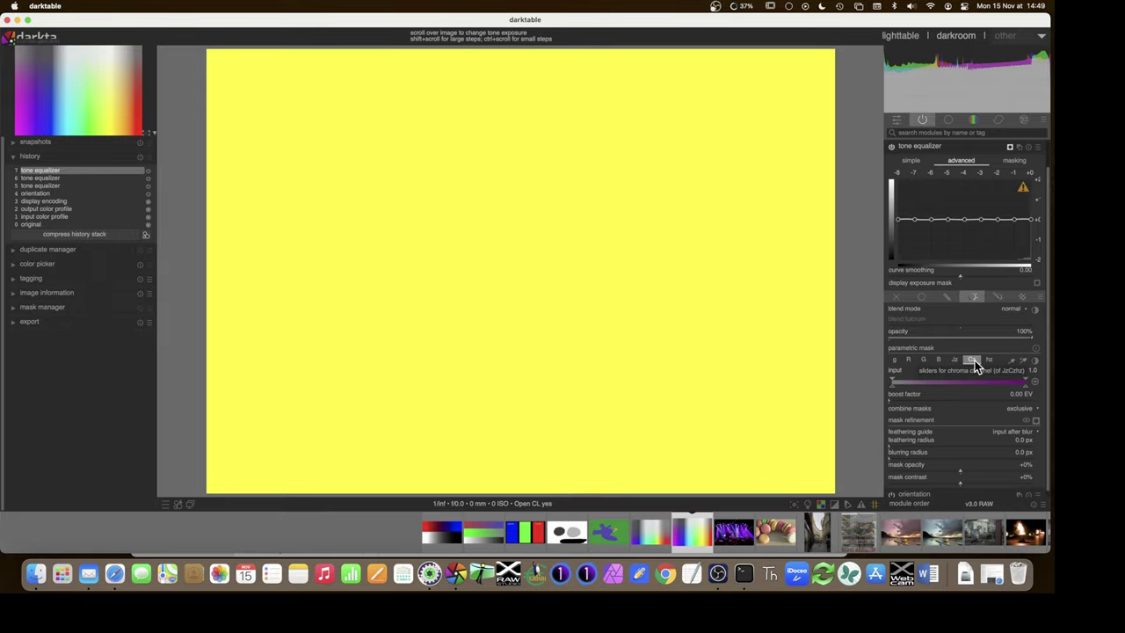
{"action": "left_click", "coordinate": [1036, 423]}
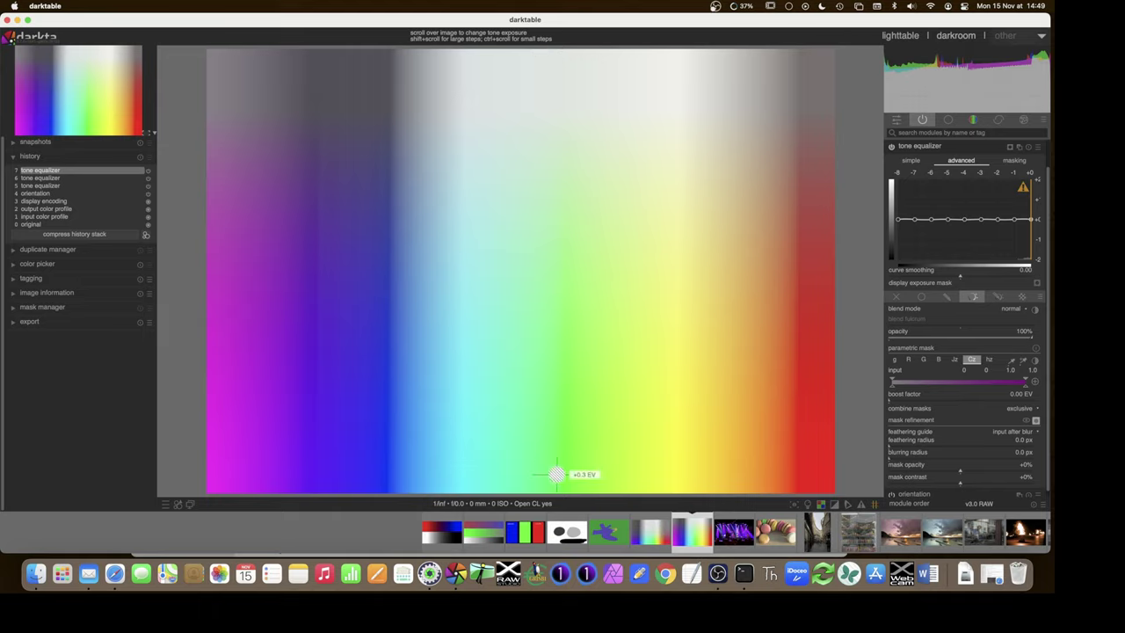
{"action": "left_click", "coordinate": [969, 360]}
{"action": "left_click", "coordinate": [1035, 420]}
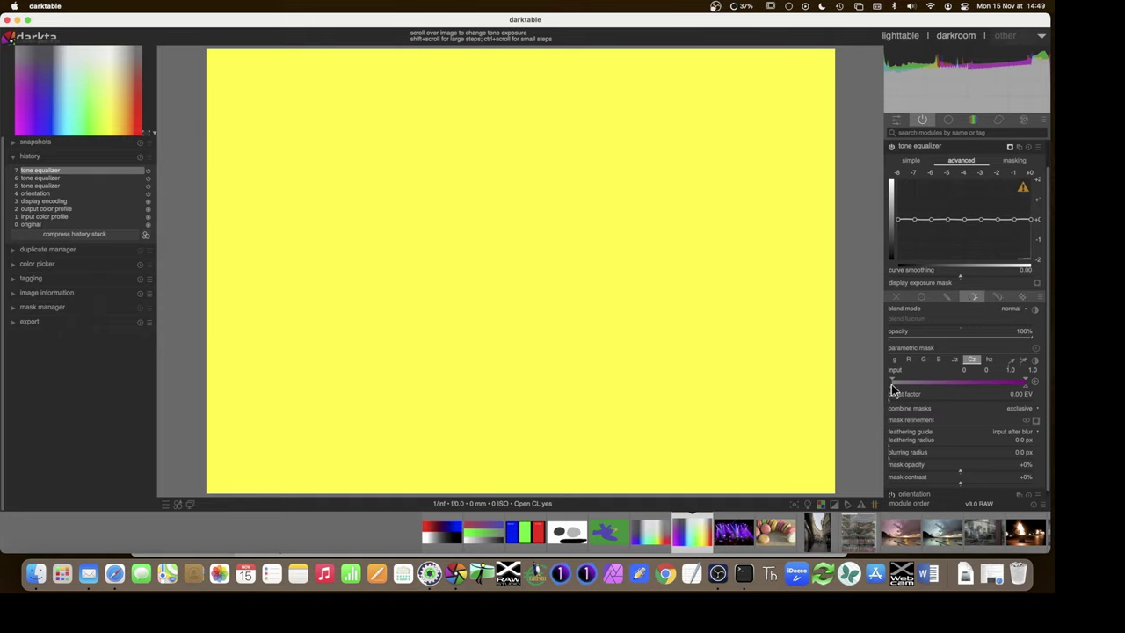
{"action": "mouse_move", "coordinate": [892, 392]}
{"action": "left_mouse_down"}
{"action": "mouse_move", "coordinate": [952, 387]}
{"action": "mouse_move", "coordinate": [927, 387]}
{"action": "left_mouse_up"}
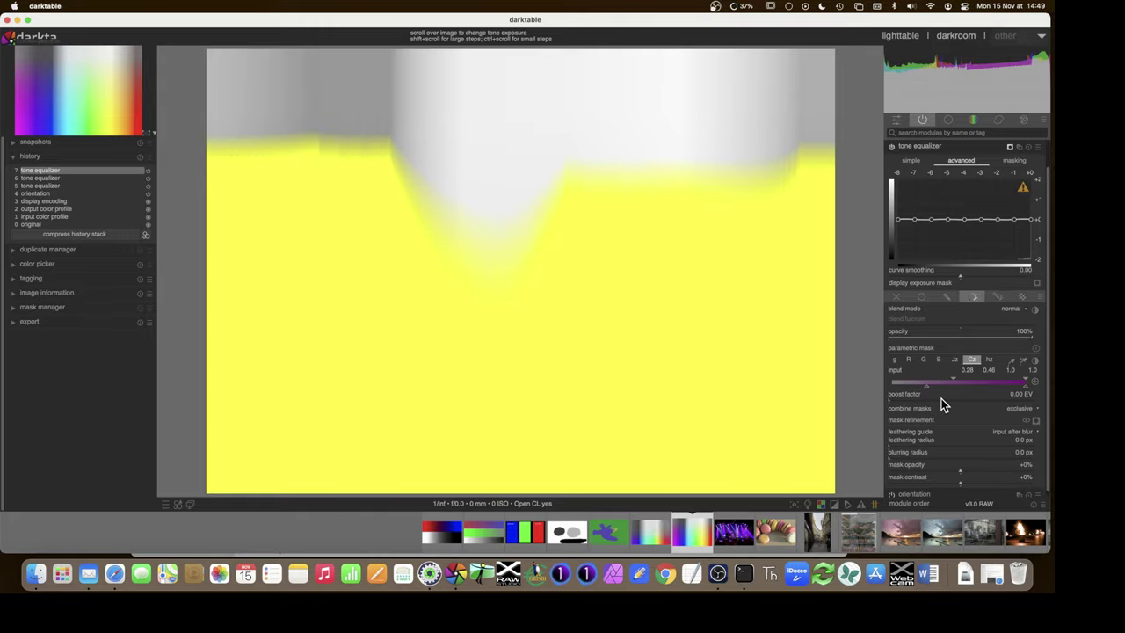
Compare the image with and without the mask overlay, and reset the Cz input range.
{"action": "left_click", "coordinate": [1034, 420]}
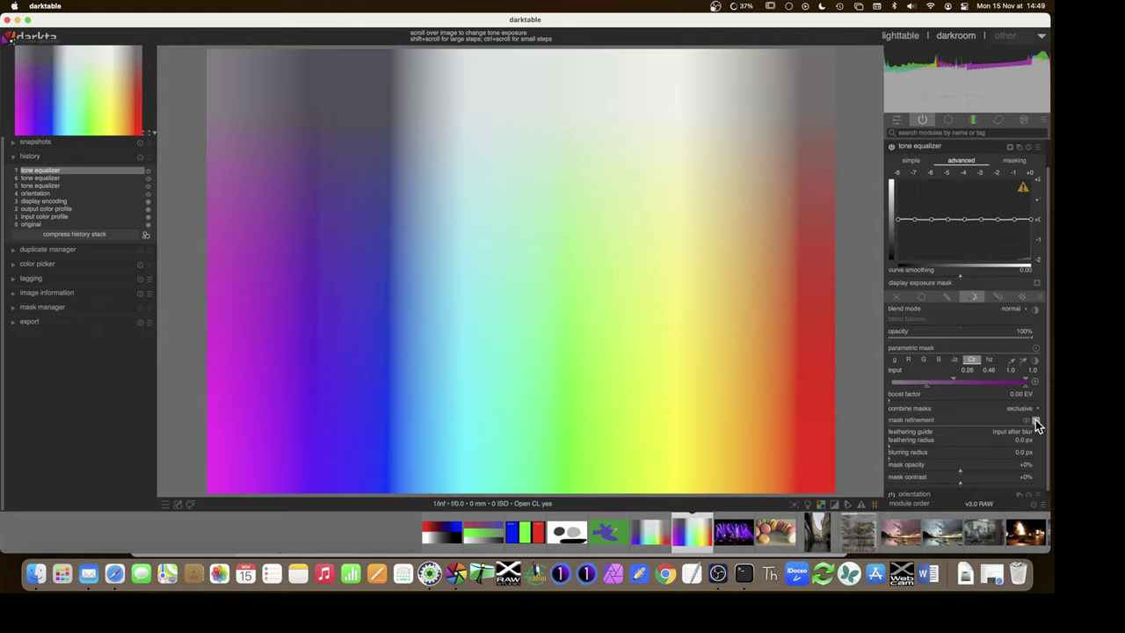
{"action": "left_click", "coordinate": [1035, 419]}
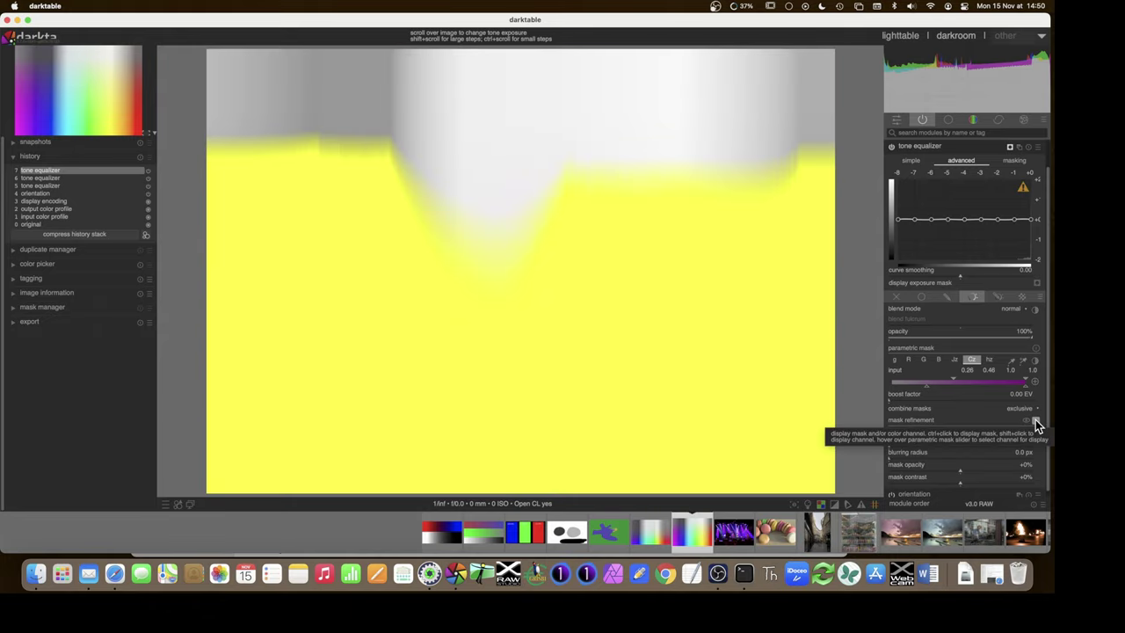
{"action": "left_click", "coordinate": [1035, 420]}
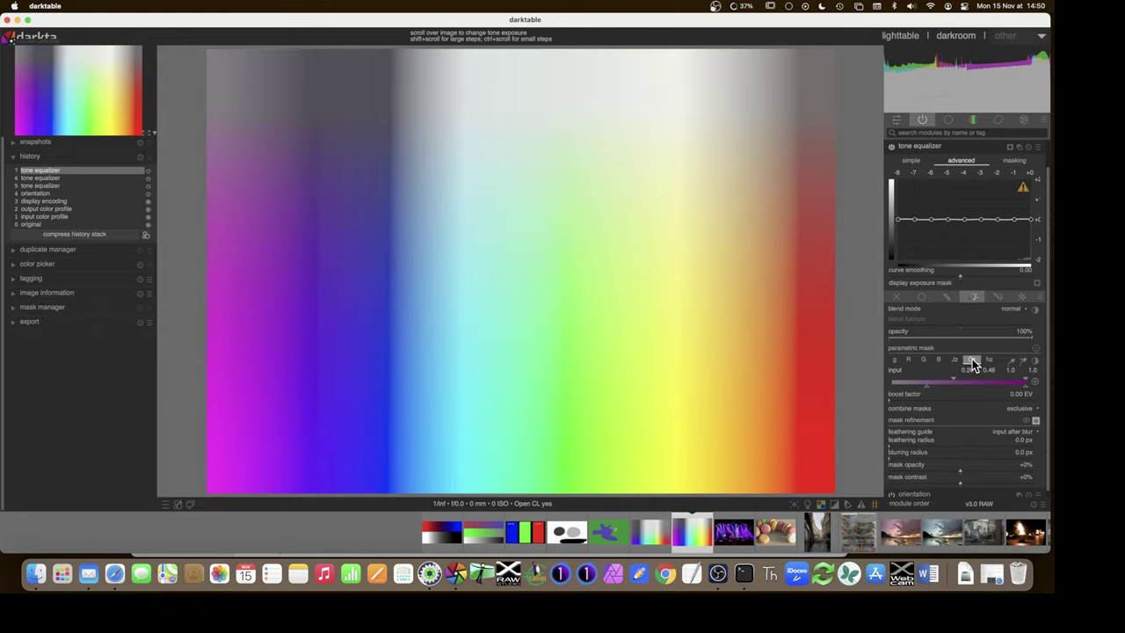
{"action": "left_click", "coordinate": [974, 389]}
Show the mask overlay and set the lower input limits of the Jz channel to 0.84 and 0.94.
{"action": "left_click", "coordinate": [955, 361]}
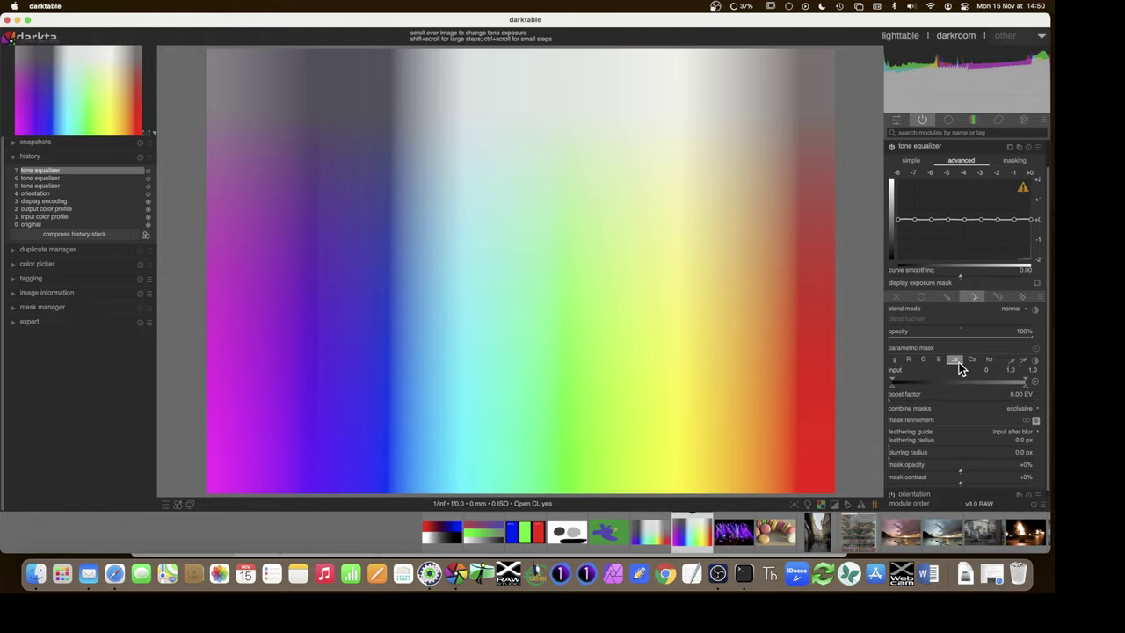
{"action": "left_click", "coordinate": [1036, 421]}
{"action": "left_click_drag", "start_coordinate": [890, 385], "coordinate": [919, 385]}
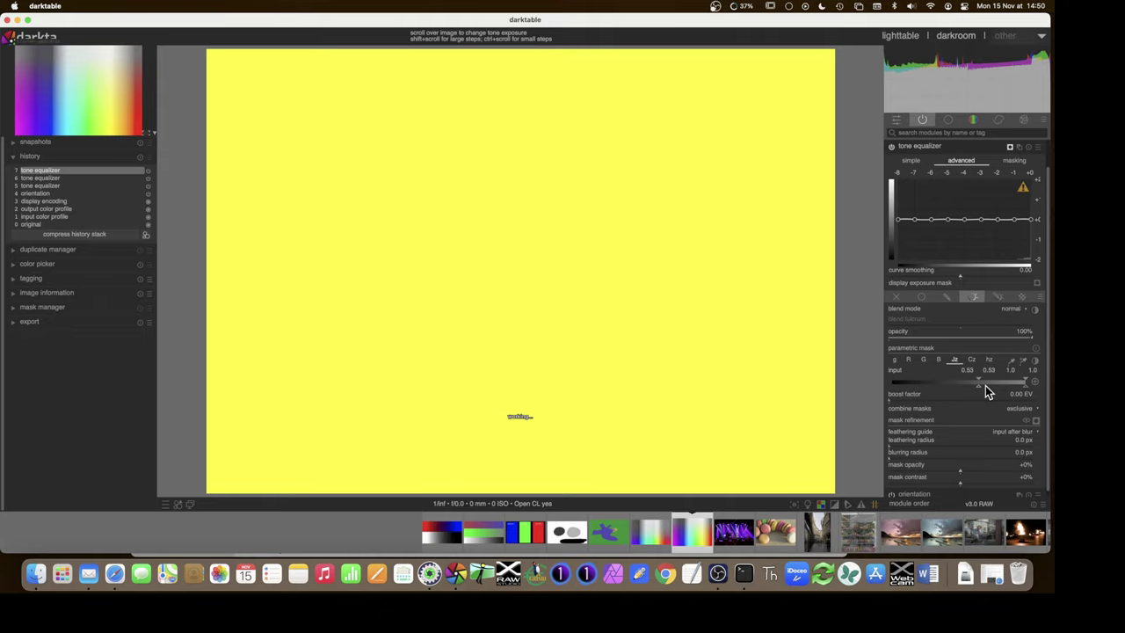
{"action": "mouse_move", "coordinate": [985, 384]}
{"action": "left_mouse_down"}
{"action": "mouse_move", "coordinate": [1019, 390]}
{"action": "mouse_move", "coordinate": [1005, 386]}
{"action": "left_mouse_up"}
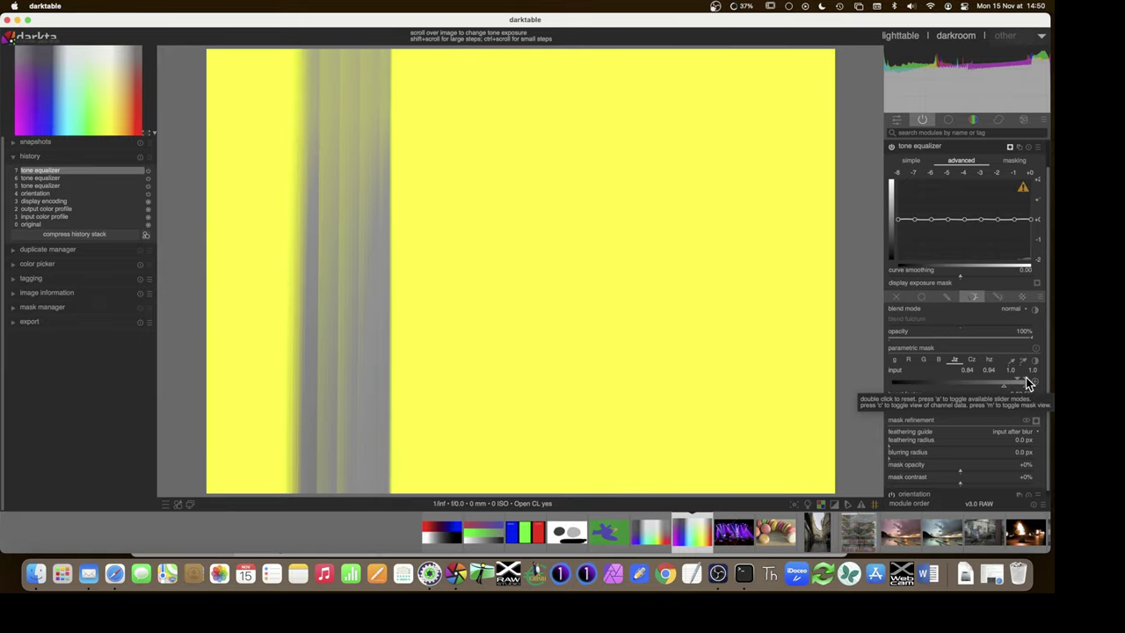
Compare the image with and without the mask overlay, and check the g channel against the Jz channel.
{"action": "left_click", "coordinate": [1037, 424]}
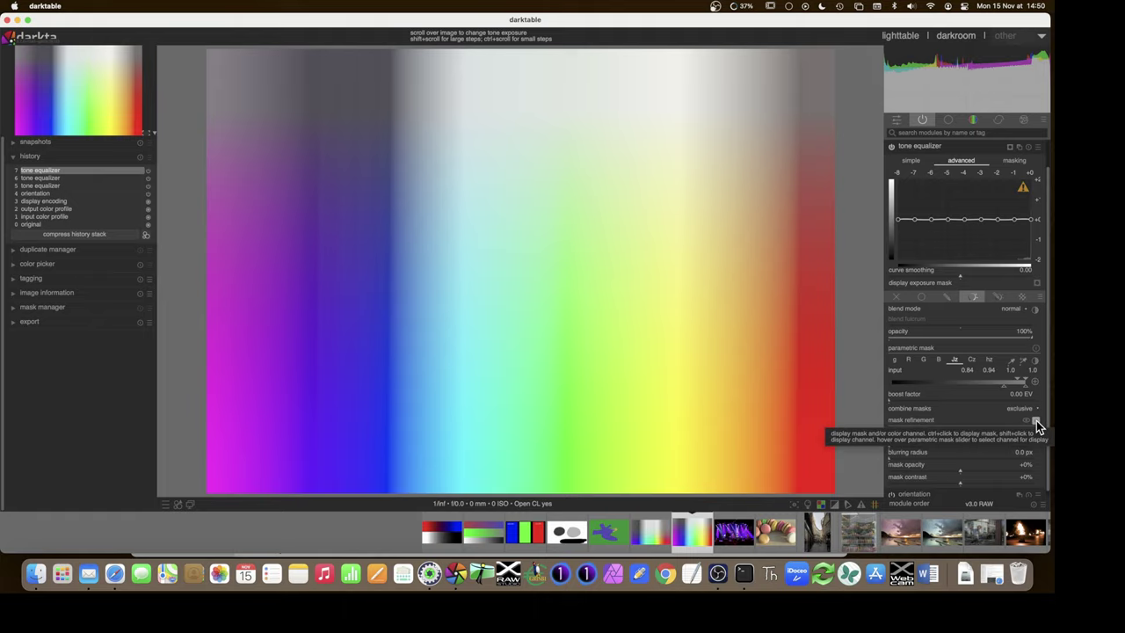
{"action": "left_click", "coordinate": [1036, 420]}
{"action": "left_click", "coordinate": [1036, 420]}
{"action": "left_click", "coordinate": [1036, 420]}
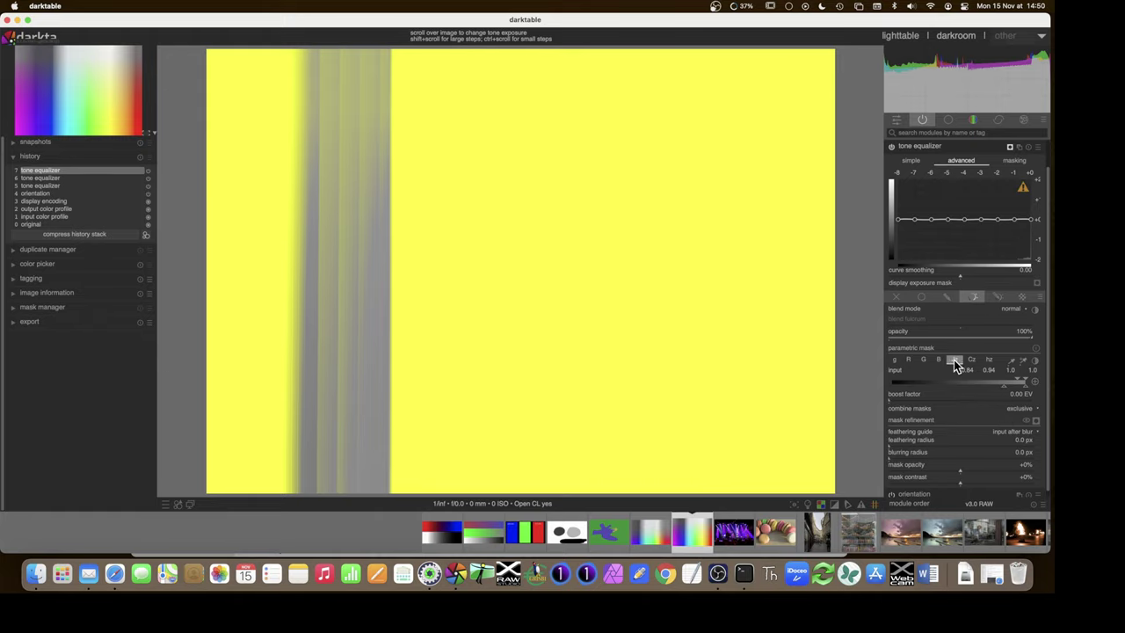
{"action": "left_click", "coordinate": [894, 362]}
{"action": "left_click", "coordinate": [958, 365]}
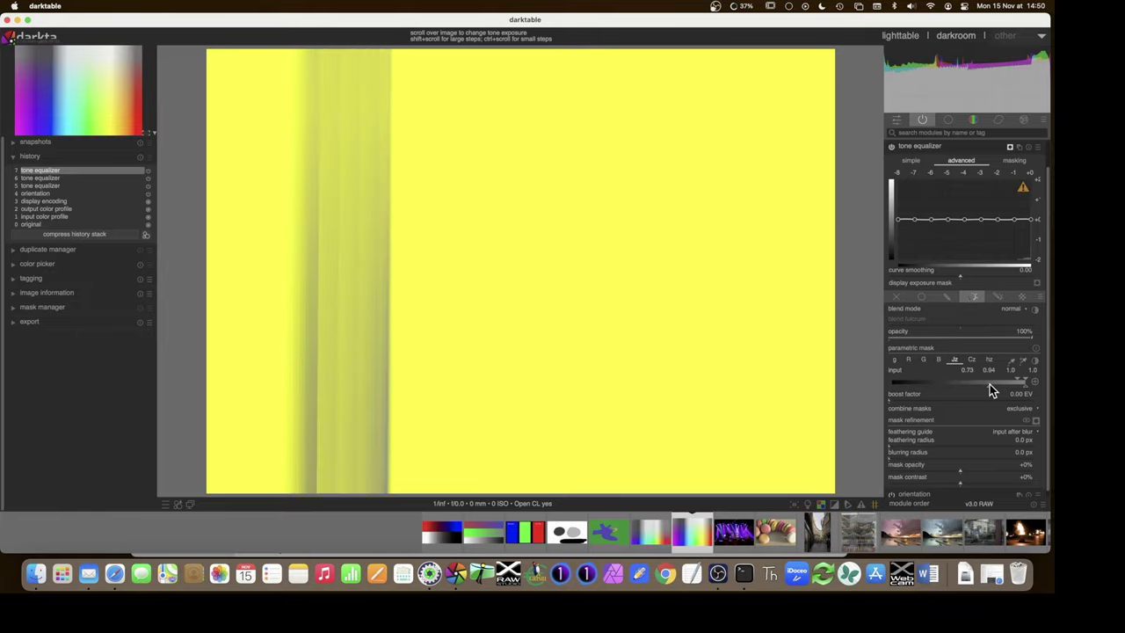
Raise the lower input limits of the g channel and try a boost factor of 1.11 EV before resetting the boost.
{"action": "left_click", "coordinate": [897, 361]}
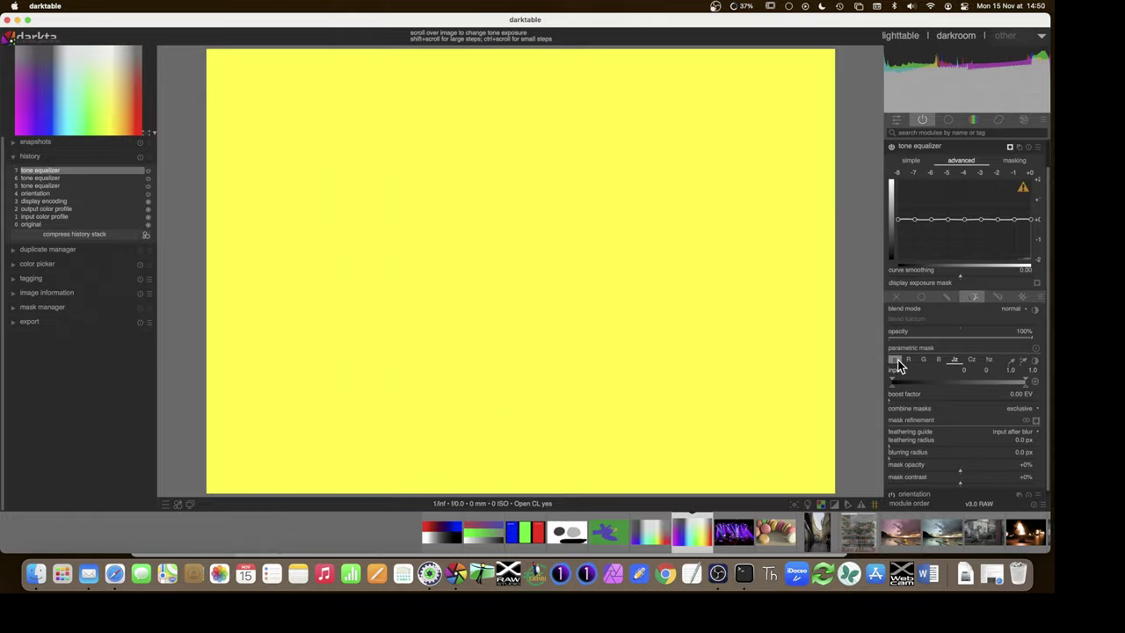
{"action": "mouse_move", "coordinate": [893, 387]}
{"action": "left_mouse_down"}
{"action": "mouse_move", "coordinate": [983, 386]}
{"action": "mouse_move", "coordinate": [965, 387]}
{"action": "left_mouse_up"}
{"action": "left_click", "coordinate": [942, 400]}
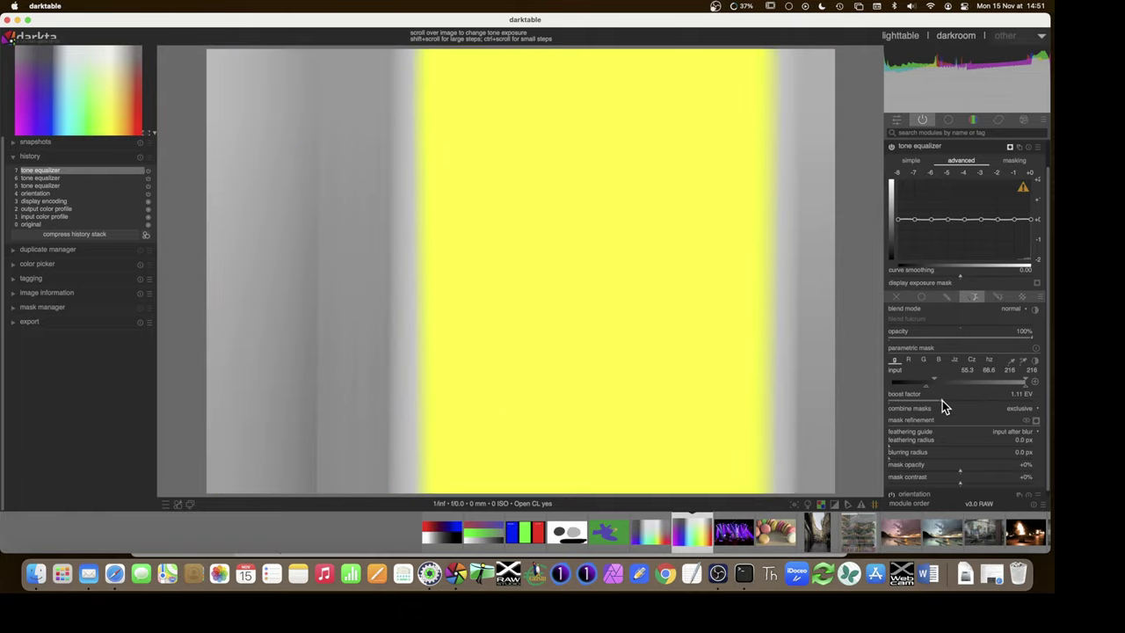
{"action": "double_click", "coordinate": [890, 401]}
{"action": "left_click", "coordinate": [955, 361]}
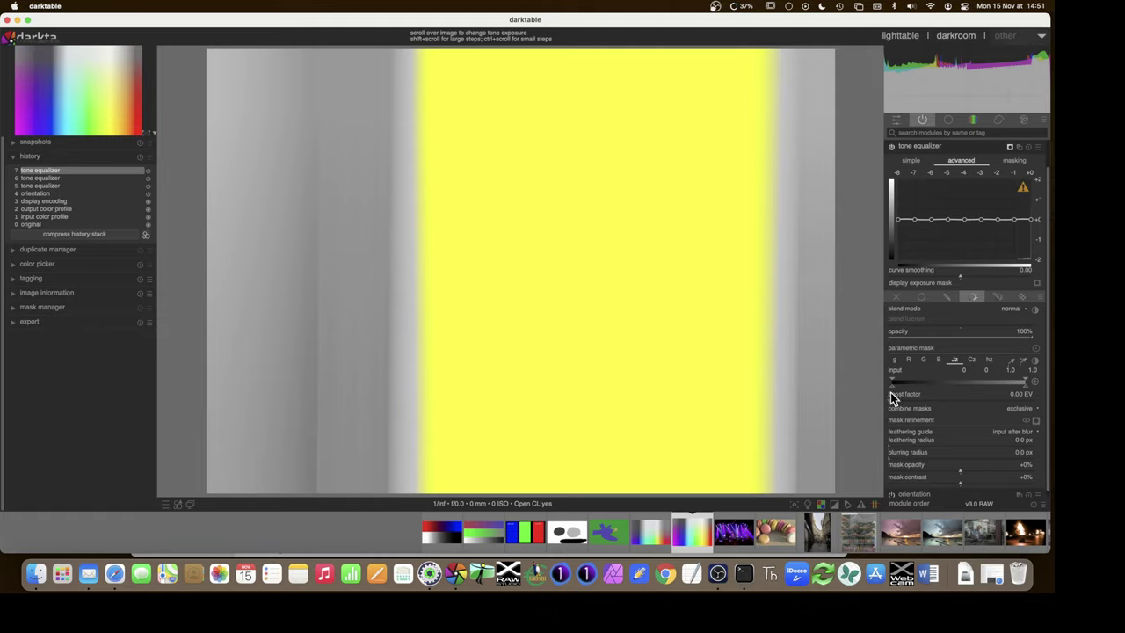
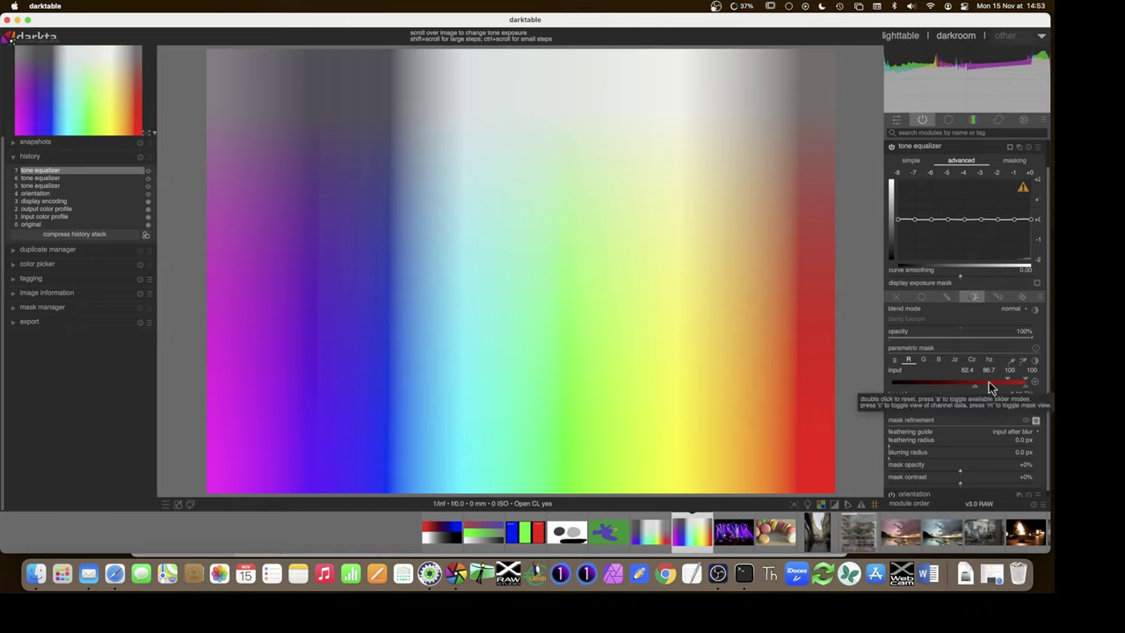
Reset the R channel's input range and show the mask overlay for the G channel.
{"action": "double_click", "coordinate": [991, 387]}
{"action": "left_click", "coordinate": [924, 360]}
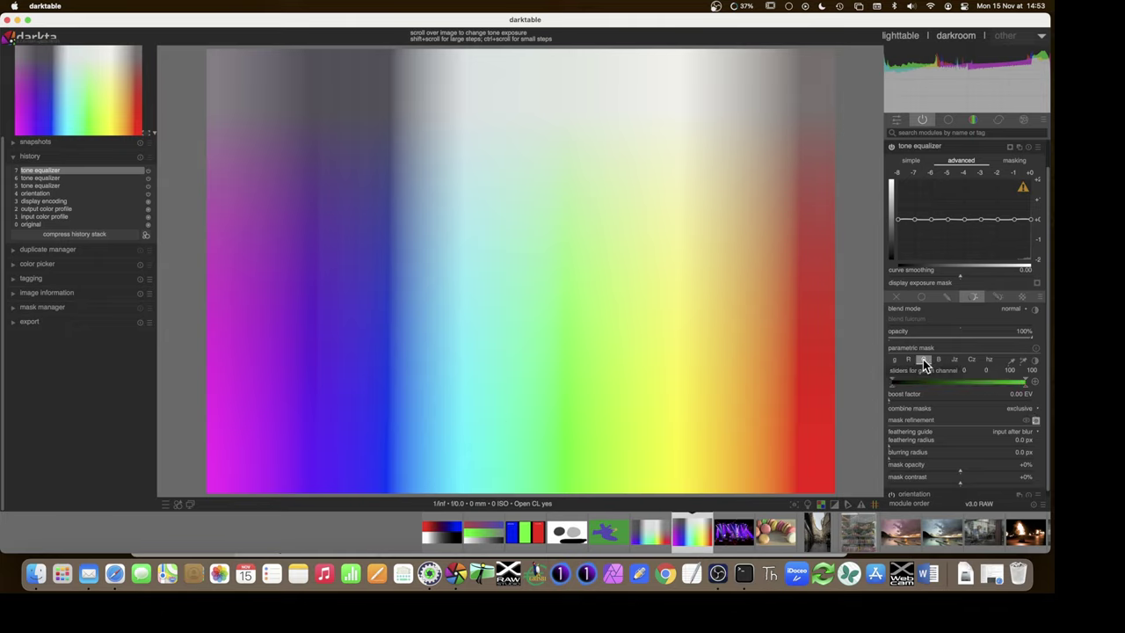
{"action": "left_click", "coordinate": [1035, 421]}
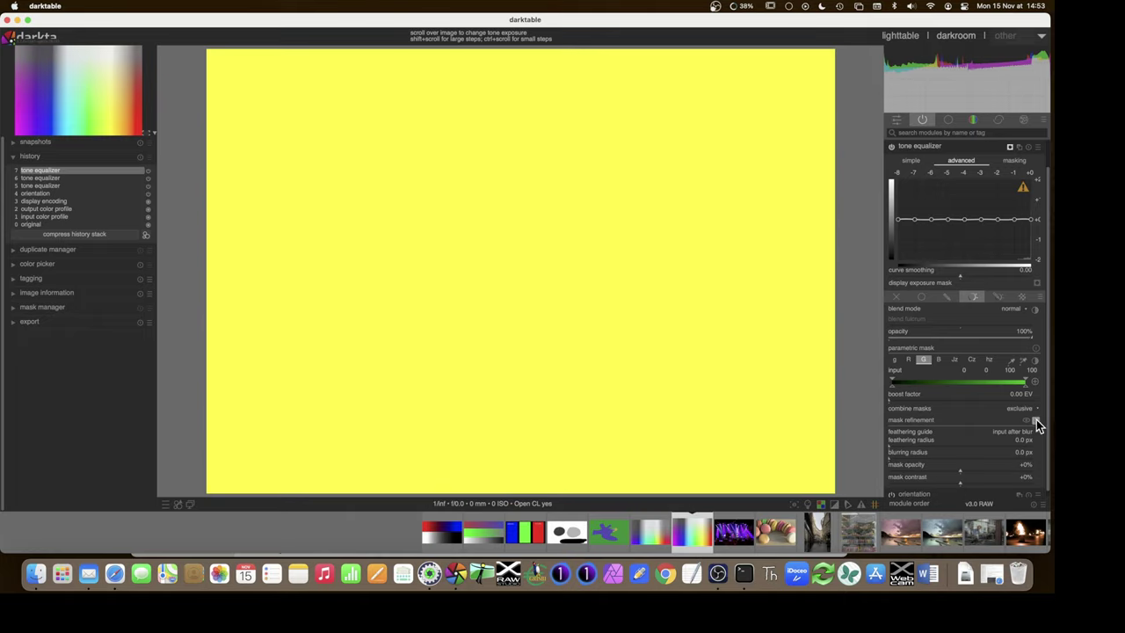
Set the lower input limits of the G channel to 60.8 and 87.5, and view the B channel without the mask overlay.
{"action": "left_click_drag", "start_coordinate": [893, 387], "coordinate": [983, 385]}
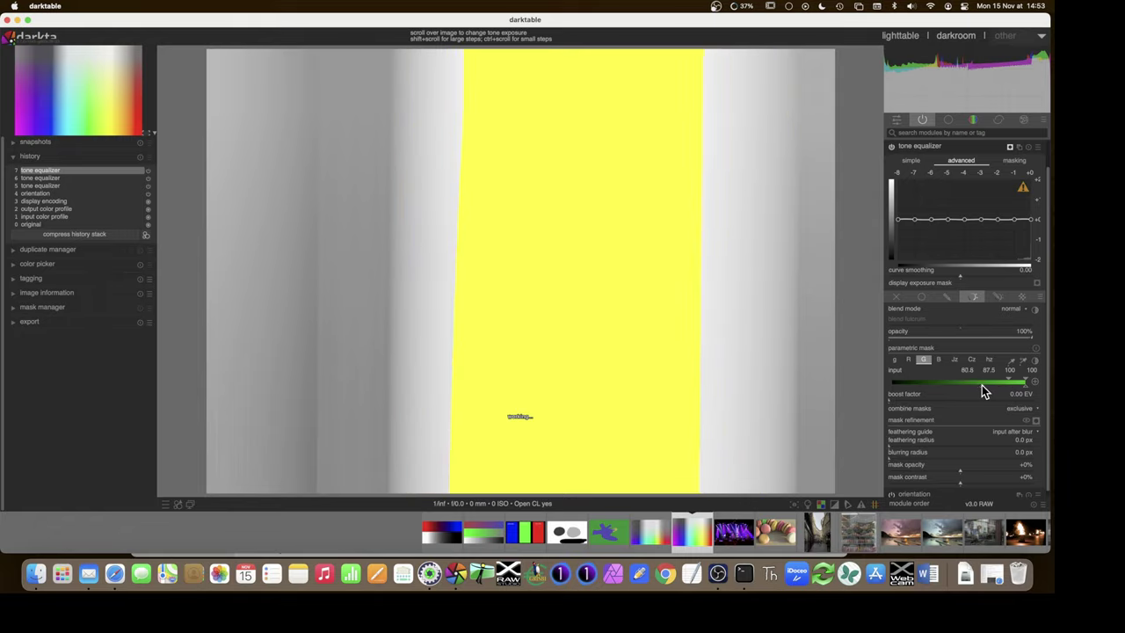
{"action": "left_click", "coordinate": [1035, 420]}
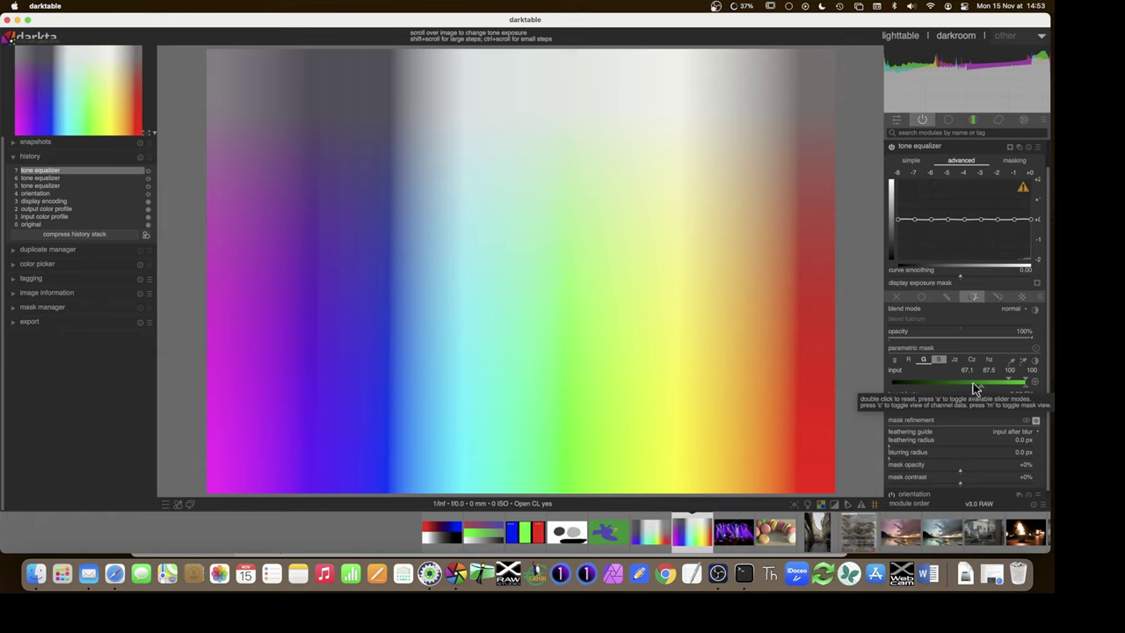
{"action": "left_click", "coordinate": [939, 359]}
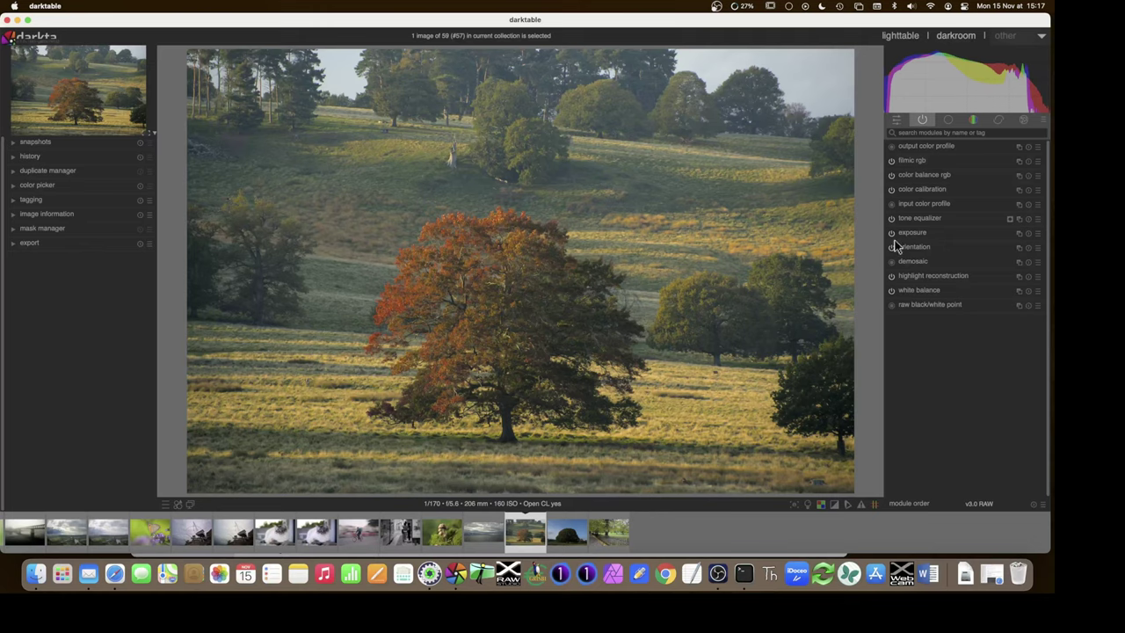
Open the tone equalizer for the autumn tree photo and give it a parametric mask on the Jz channel.
{"action": "left_click", "coordinate": [948, 120]}
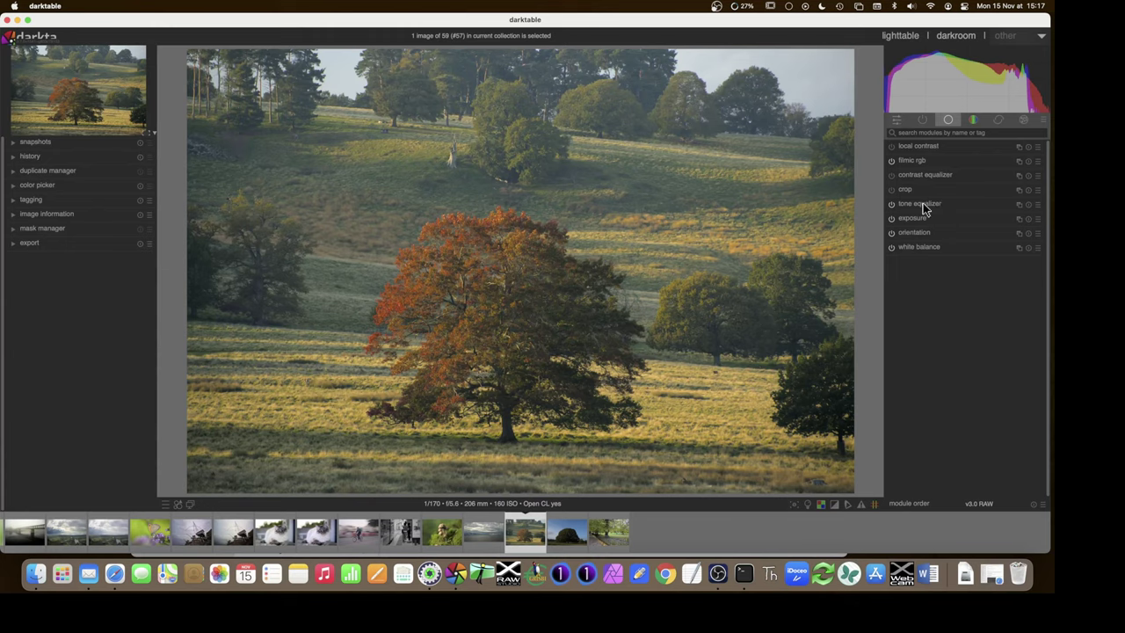
{"action": "mouse_move", "coordinate": [925, 207]}
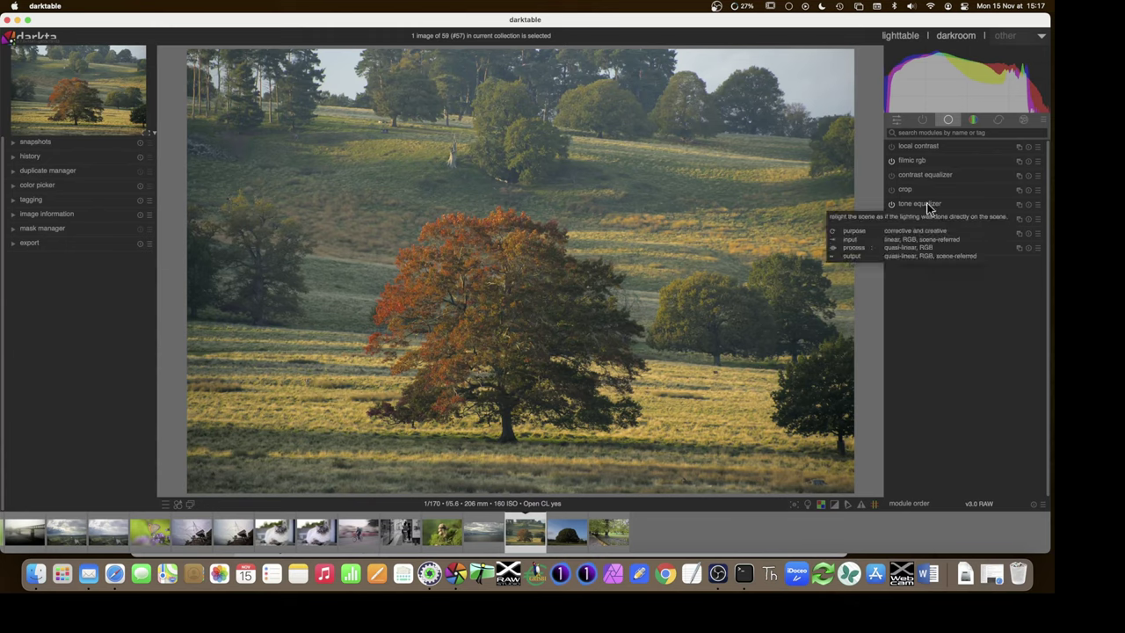
{"action": "left_click", "coordinate": [924, 205]}
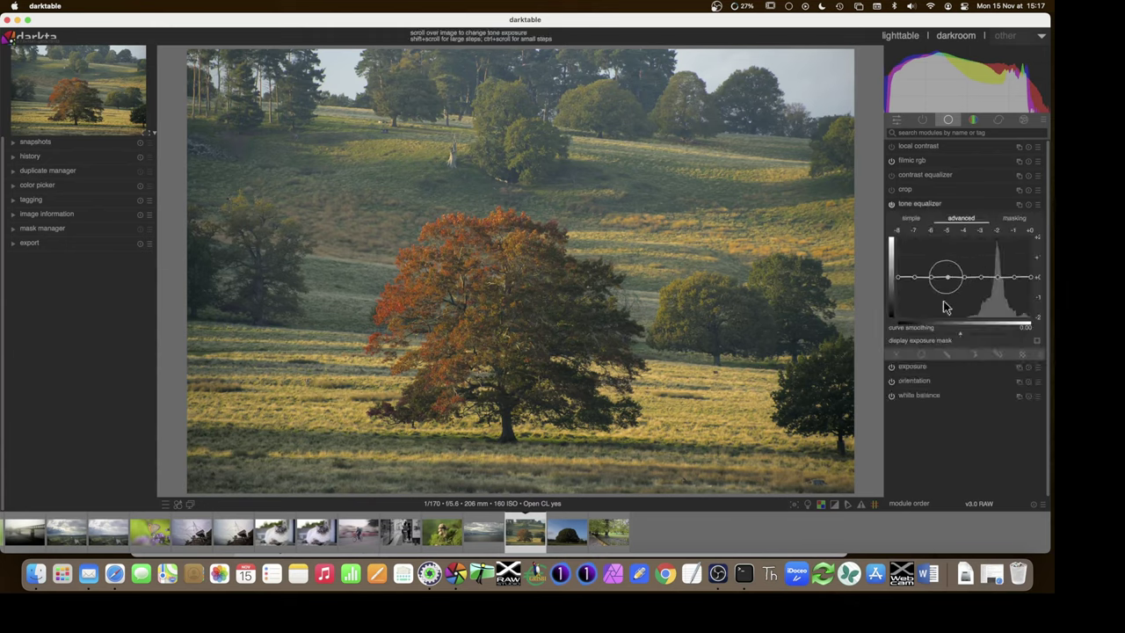
{"action": "left_click", "coordinate": [971, 354]}
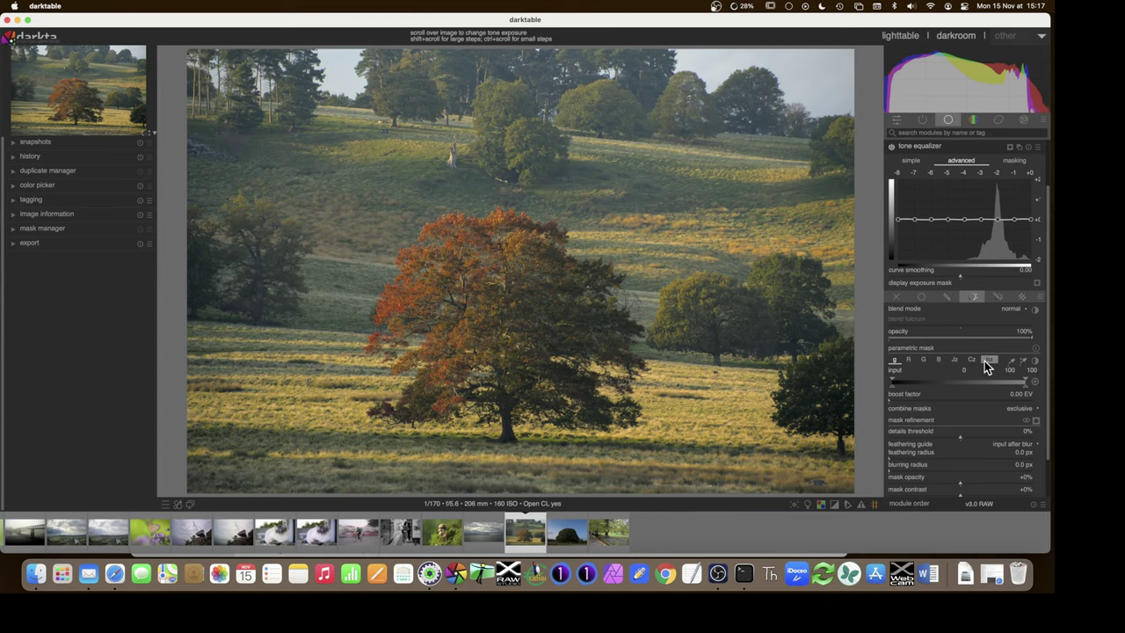
{"action": "left_click", "coordinate": [956, 362]}
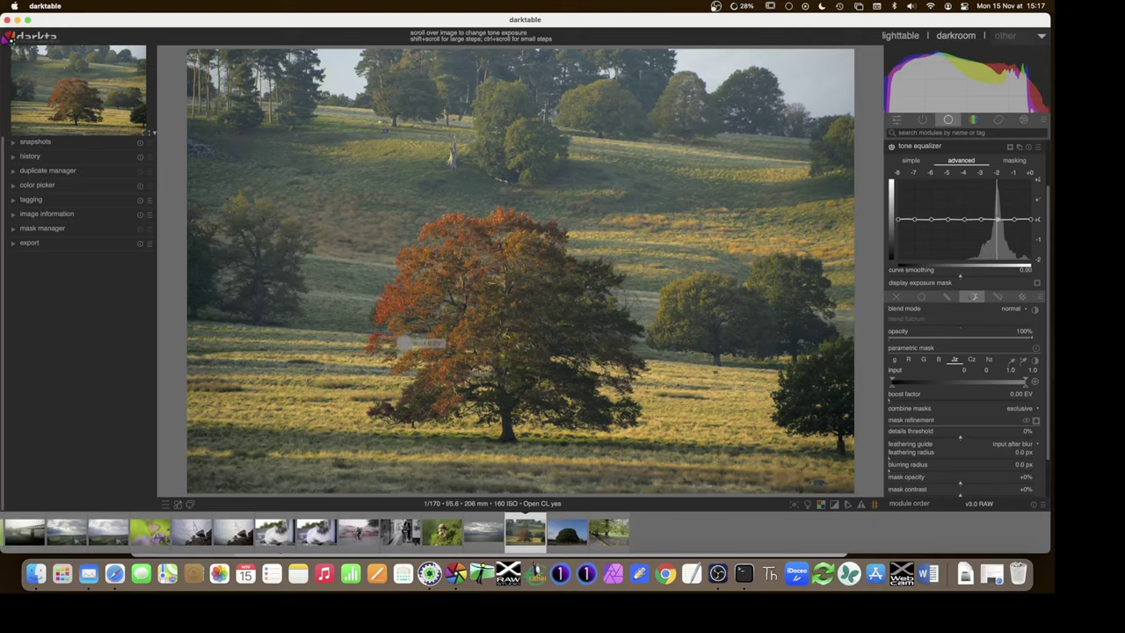
Try R channel input limits of 20.0, 25.5, 32.5 and 42.0 with the mask overlay shown, and reset them.
{"action": "left_click", "coordinate": [912, 364]}
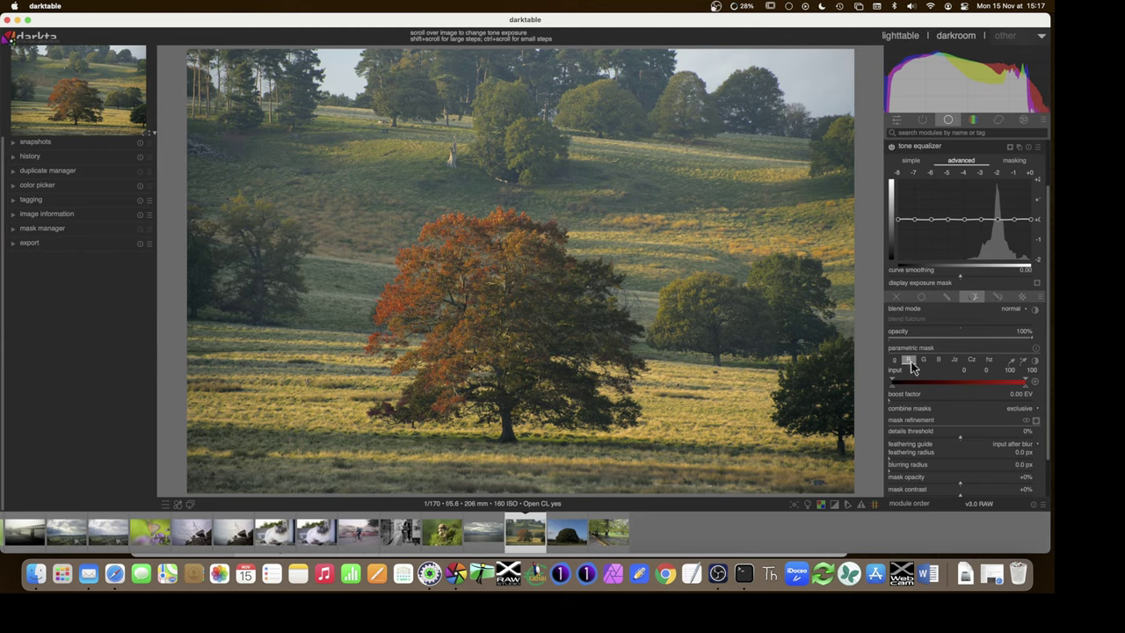
{"action": "left_click", "coordinate": [1035, 421]}
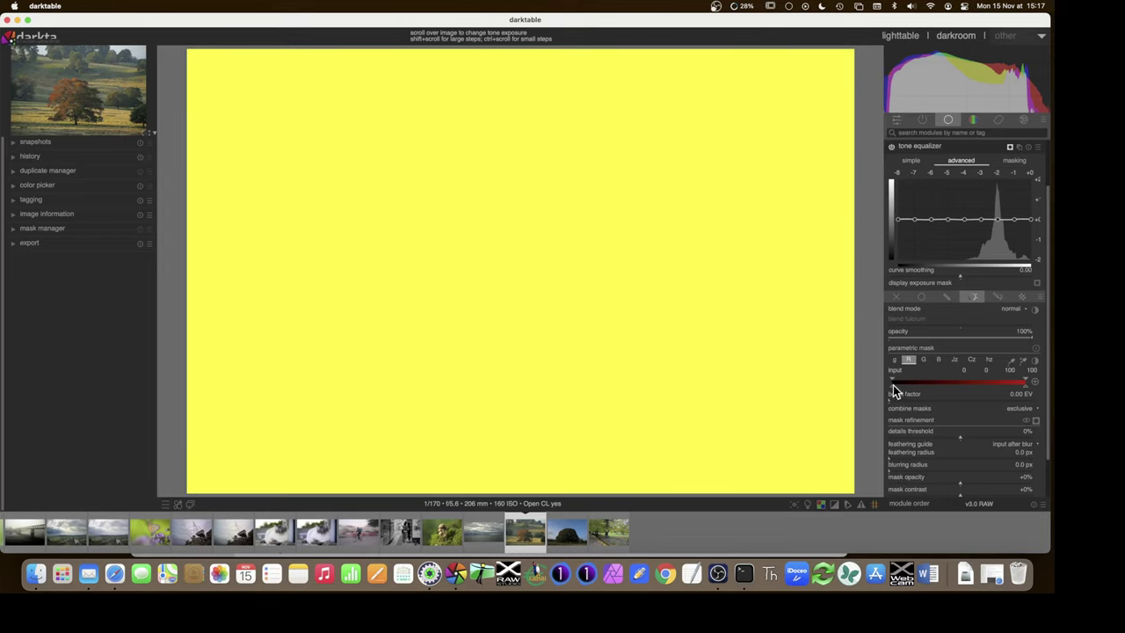
{"action": "left_click_drag", "start_coordinate": [894, 391], "coordinate": [926, 393]}
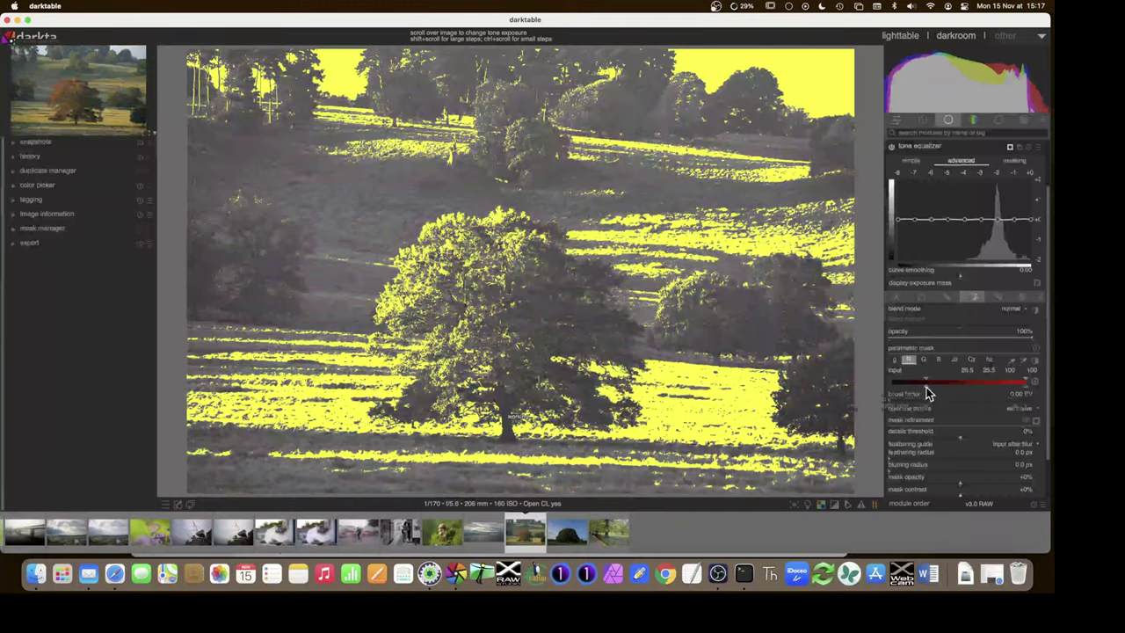
{"action": "scroll", "coordinate": [922, 387], "scroll_direction": "down", "scroll_amount": 3}
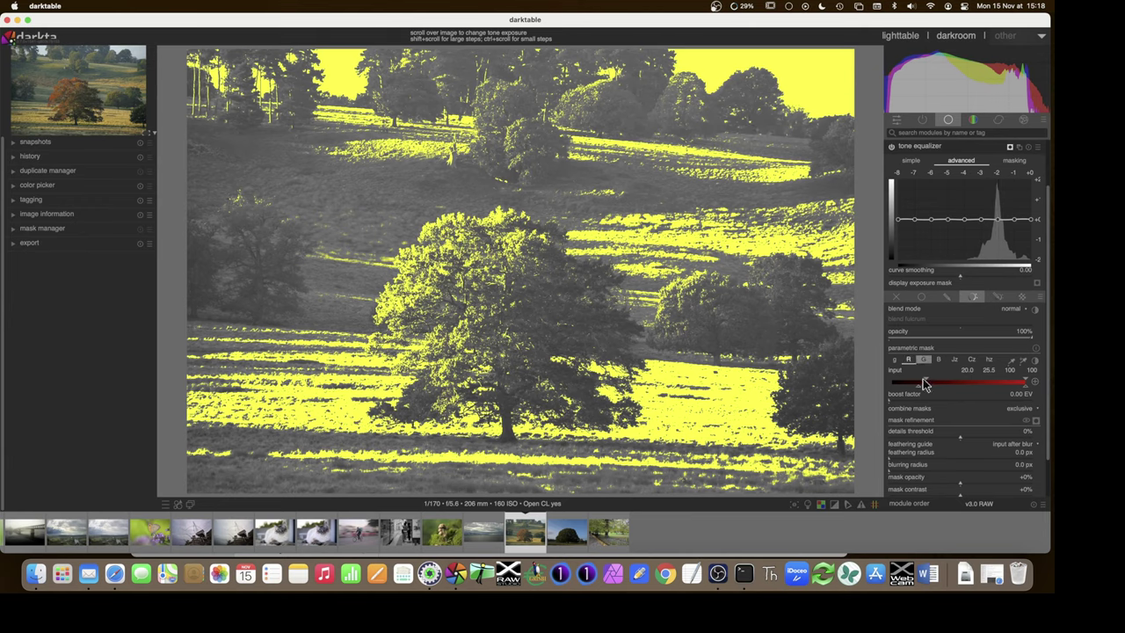
{"action": "mouse_move", "coordinate": [1038, 392]}
{"action": "left_mouse_down"}
{"action": "mouse_move", "coordinate": [935, 386]}
{"action": "mouse_move", "coordinate": [946, 391]}
{"action": "left_mouse_up"}
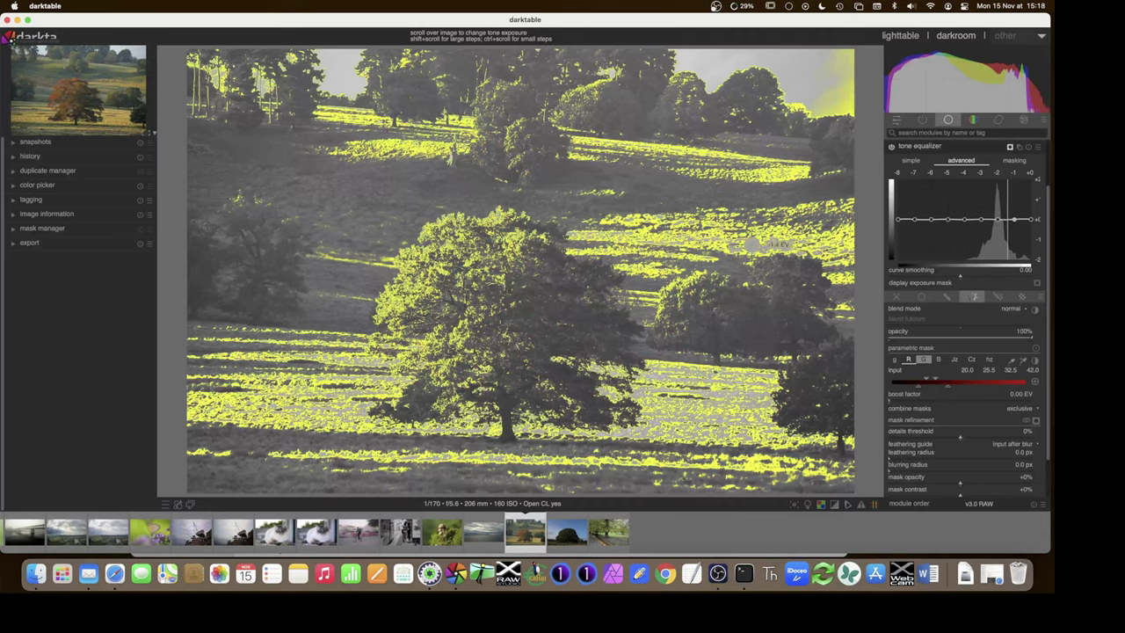
{"action": "double_click", "coordinate": [931, 381]}
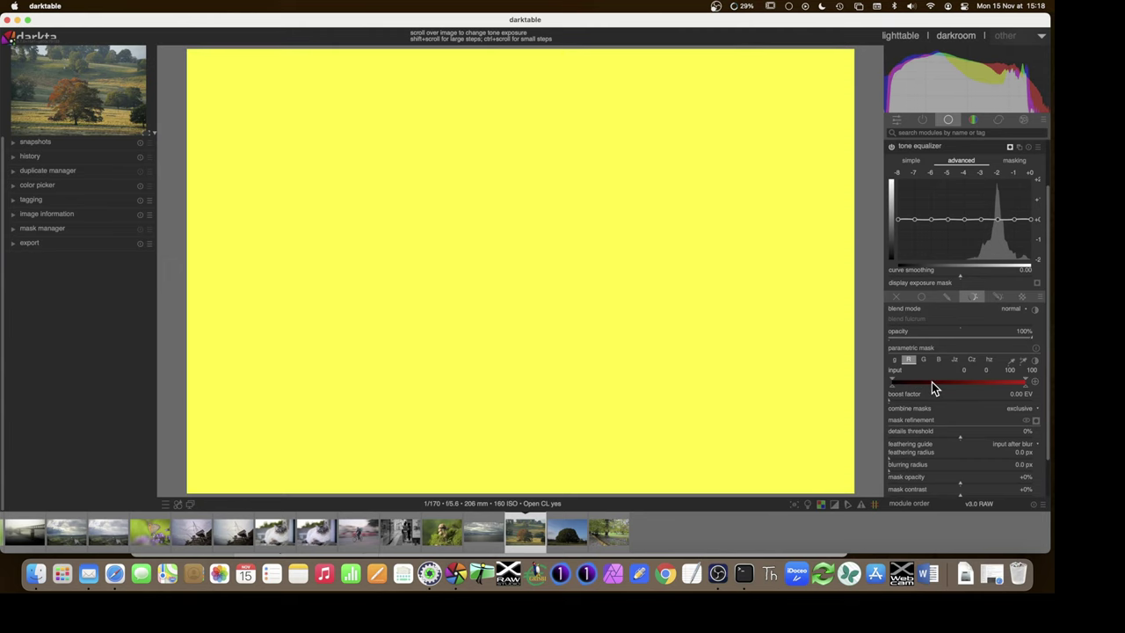
{"action": "left_click", "coordinate": [1035, 420]}
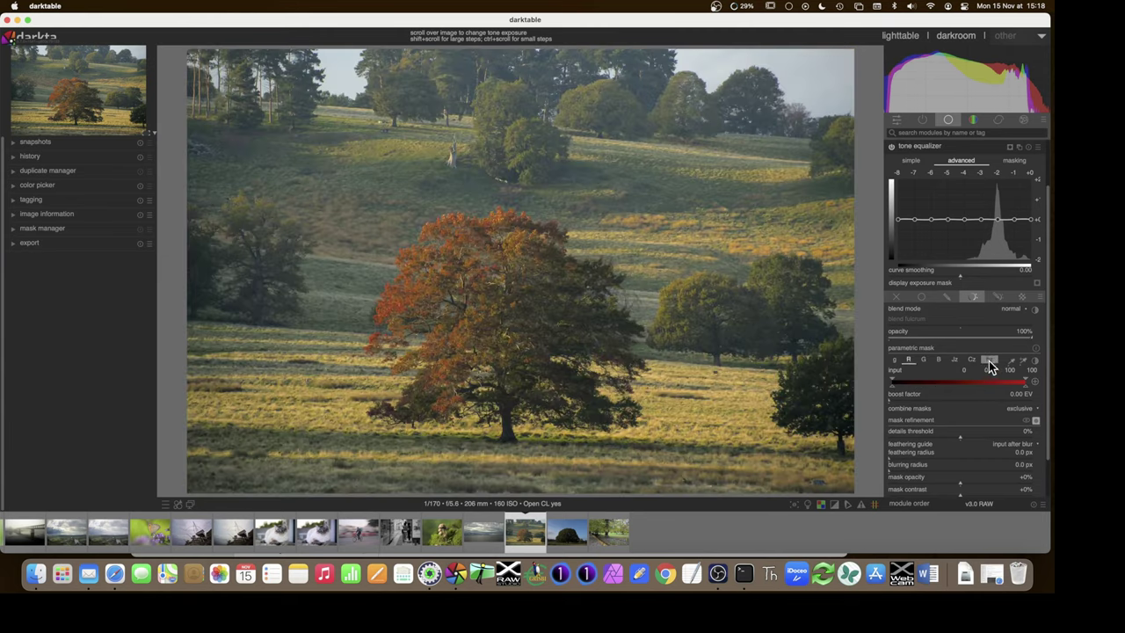
View the channel data of the hz and Cz channels on the tree photo.
{"action": "left_click", "coordinate": [990, 360]}
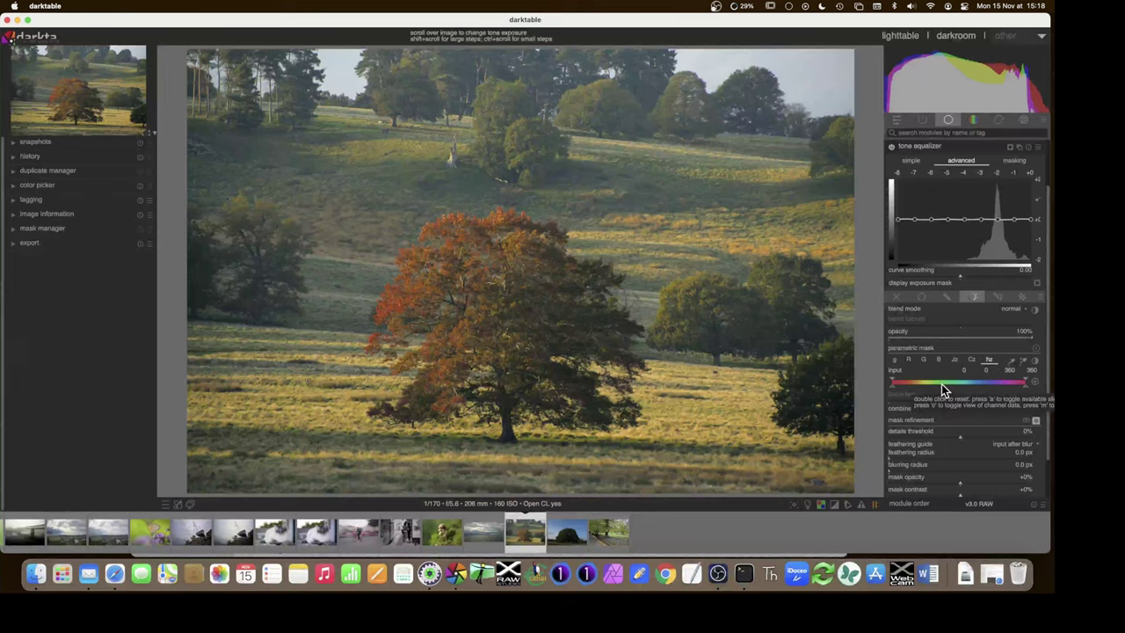
{"action": "key", "text": "c"}
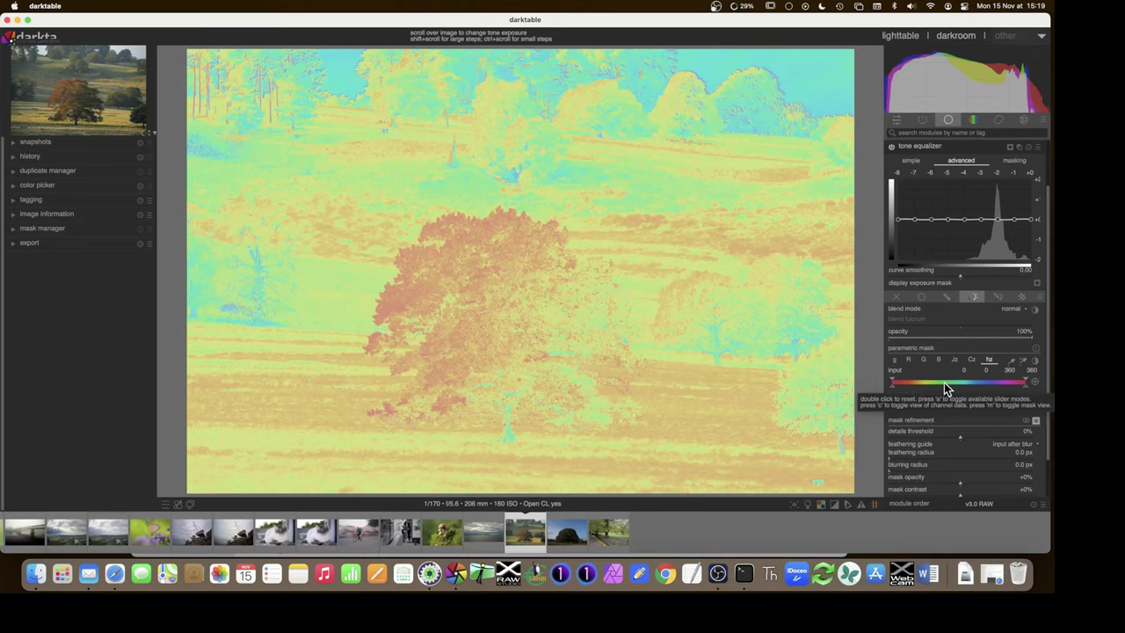
{"action": "key", "text": "c"}
{"action": "left_click", "coordinate": [971, 361]}
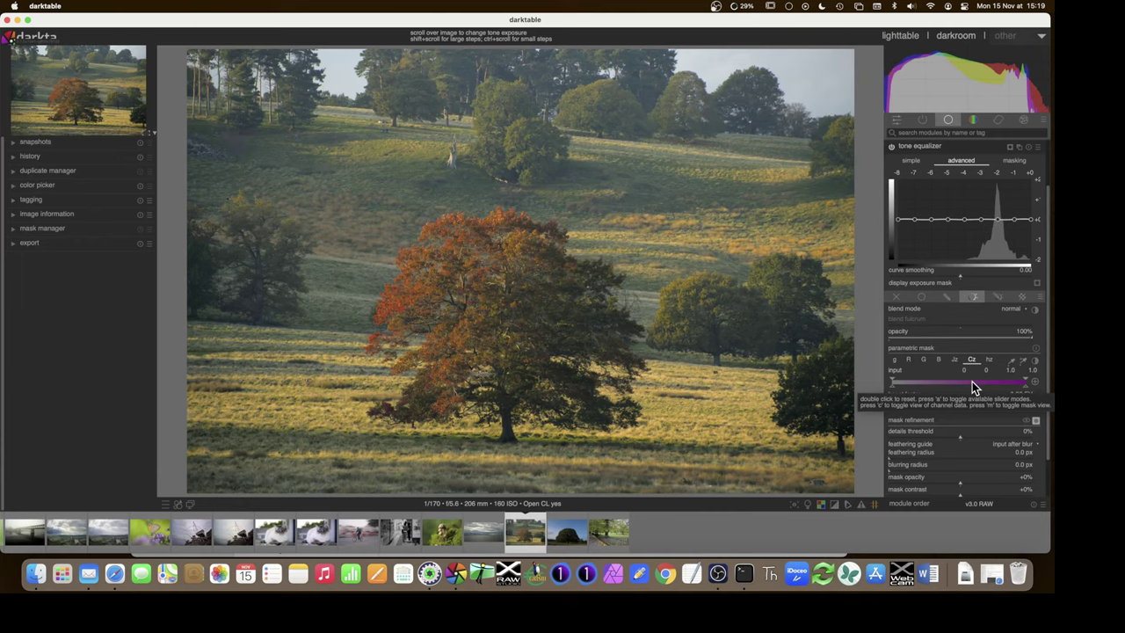
{"action": "key", "text": "c"}
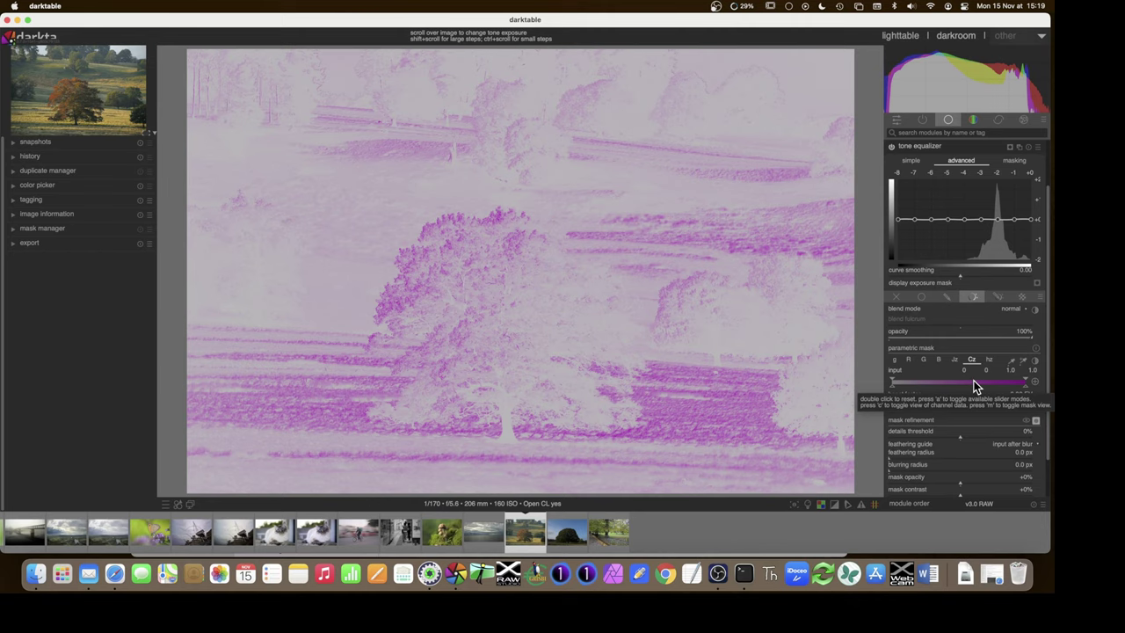
{"action": "key", "text": "c"}
View the Jz channel data and set the Jz boost factor to 1.24 EV.
{"action": "left_click", "coordinate": [955, 361]}
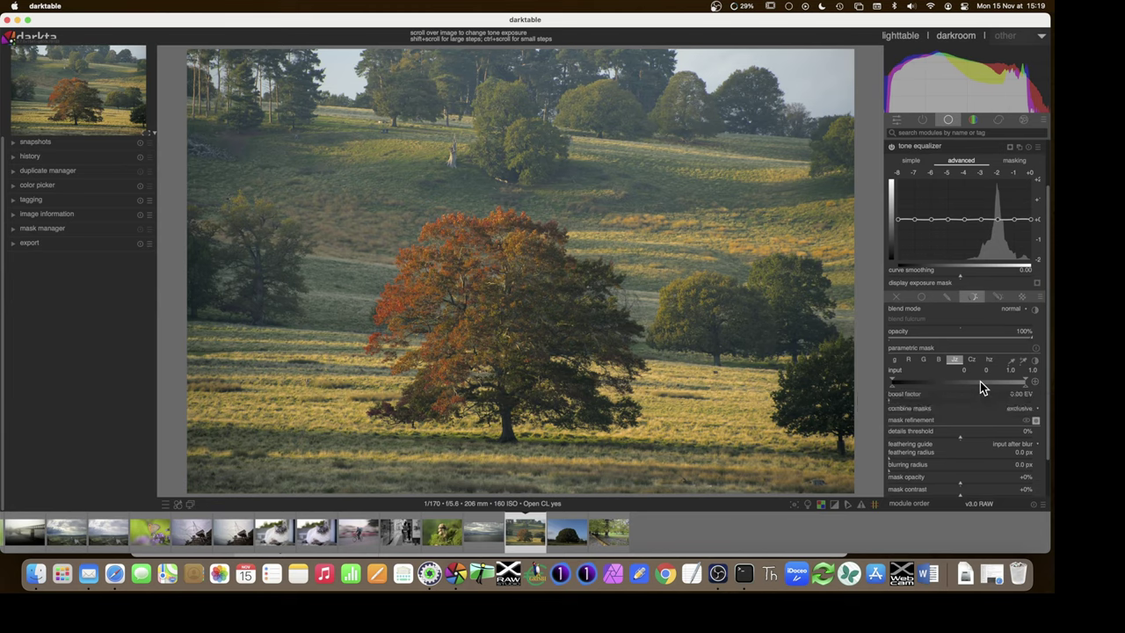
{"action": "key", "text": "c"}
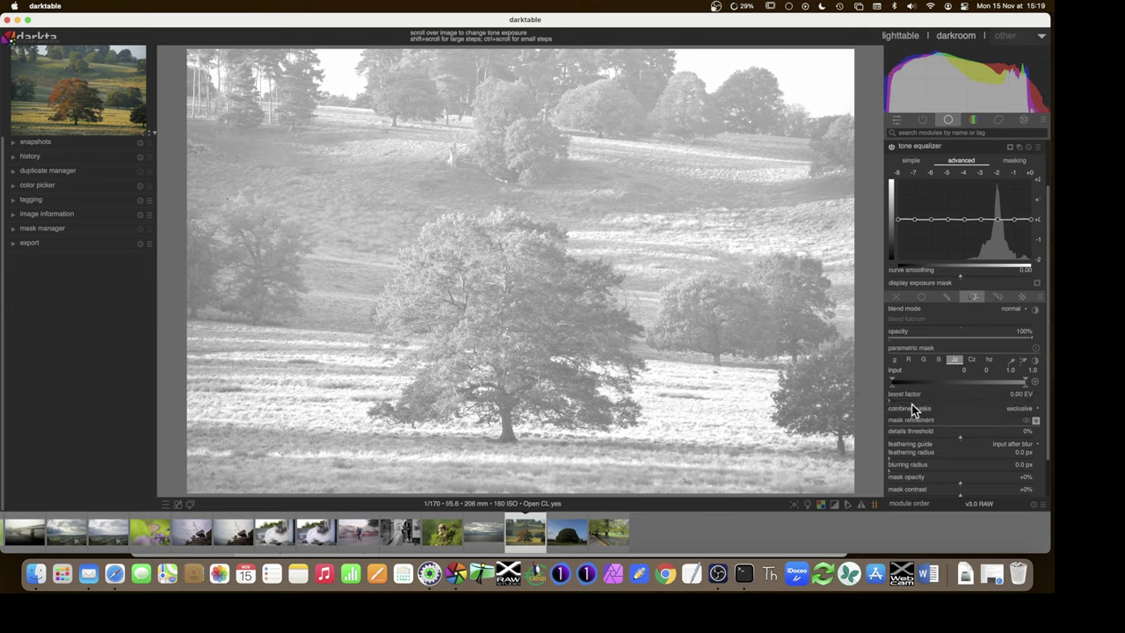
{"action": "left_click", "coordinate": [948, 400]}
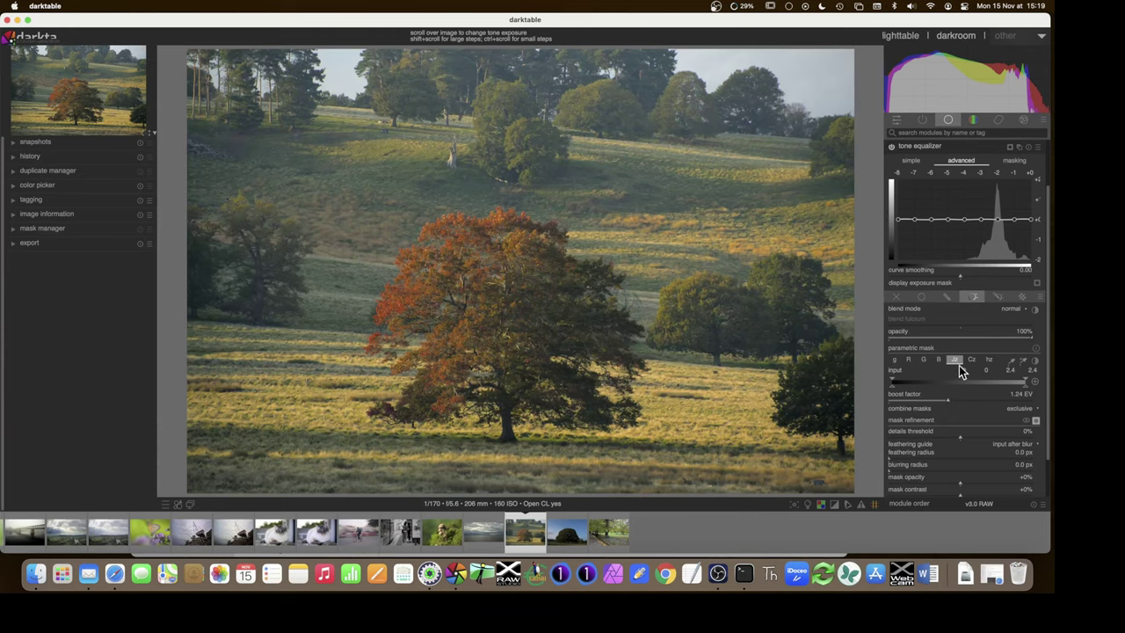
{"action": "left_click", "coordinate": [957, 361]}
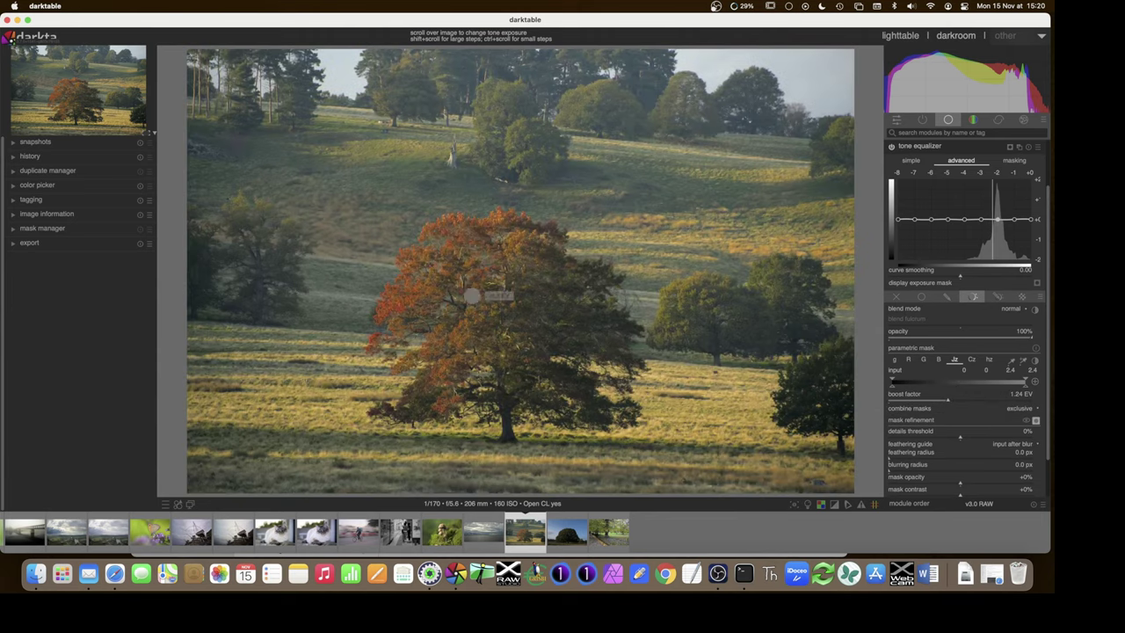
Sample the hz value of the red leaves at the large tree's left edge.
{"action": "left_click", "coordinate": [988, 360]}
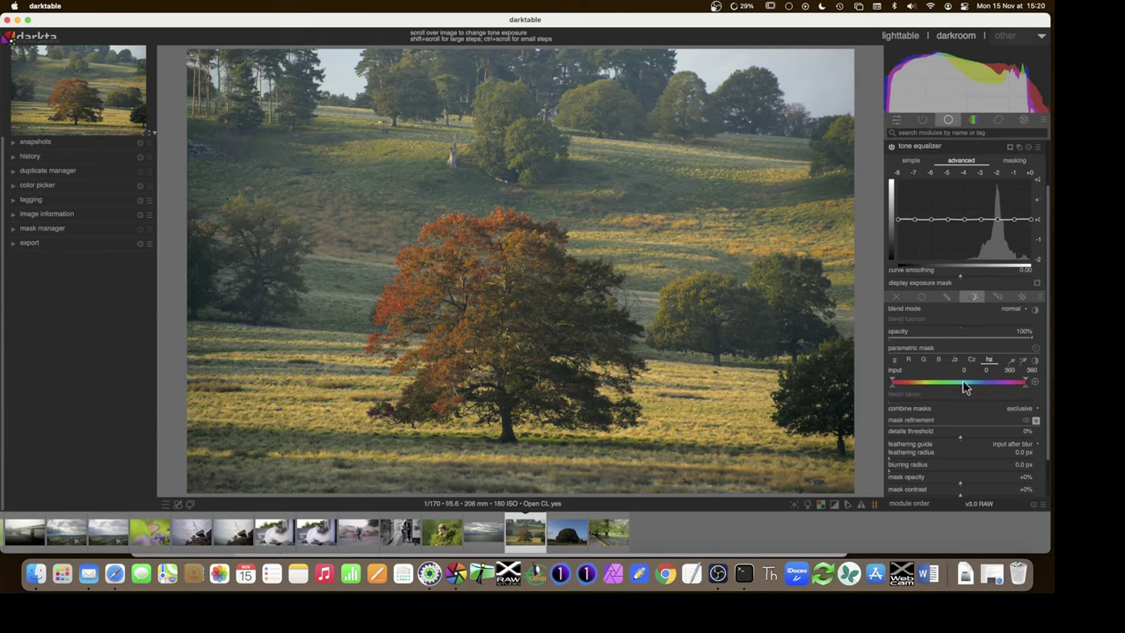
{"action": "left_click", "coordinate": [1011, 362]}
{"action": "left_click", "coordinate": [396, 300]}
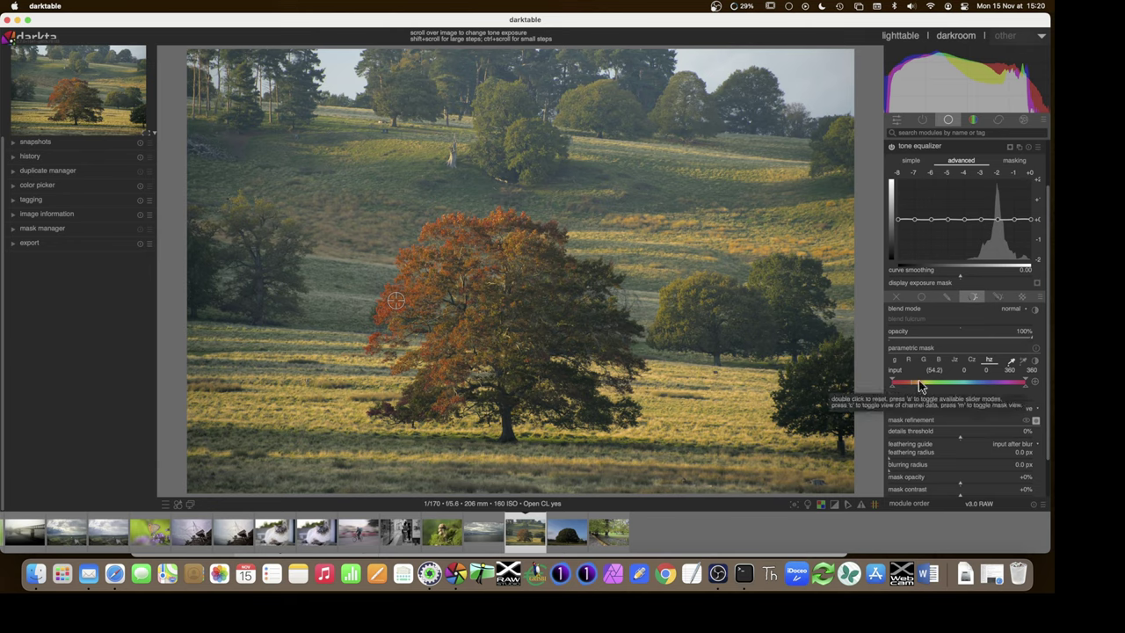
Set the hz input range to 35, 42, 71 and 78 by sampling a small area of red leaves, and check the mask overlay.
{"action": "left_click", "coordinate": [1023, 363]}
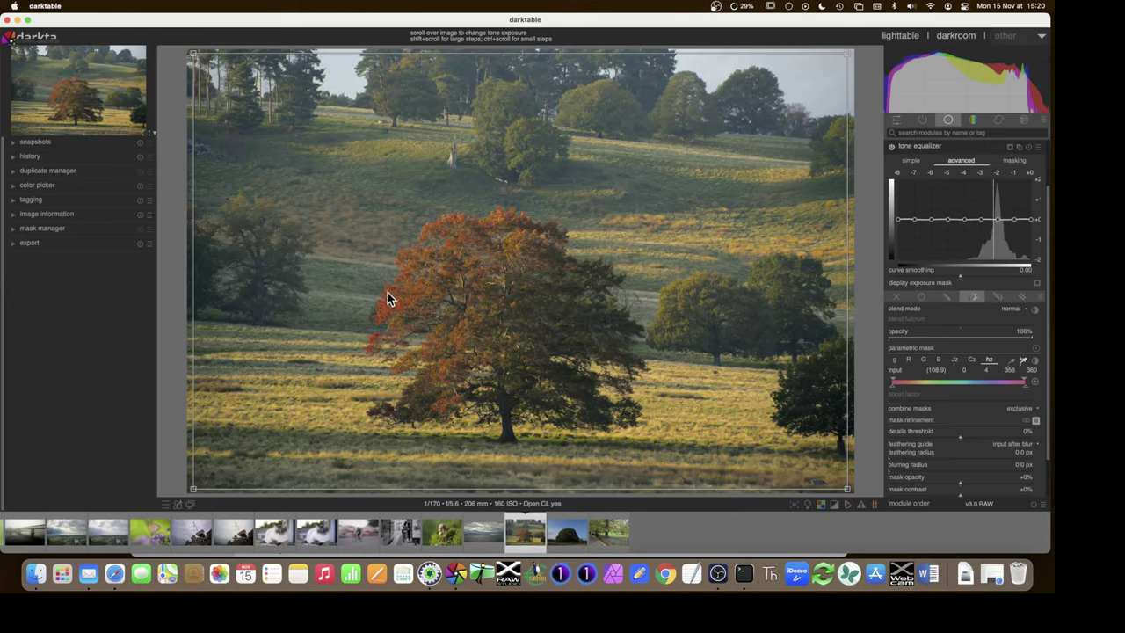
{"action": "left_click_drag", "start_coordinate": [388, 291], "coordinate": [411, 305]}
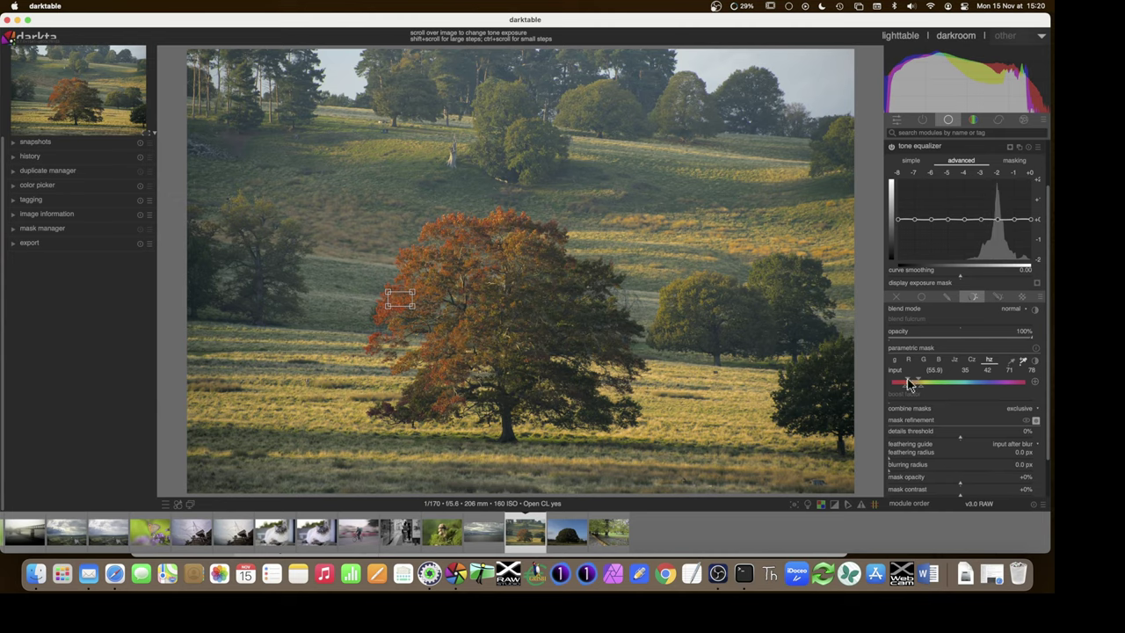
{"action": "left_click", "coordinate": [1036, 421]}
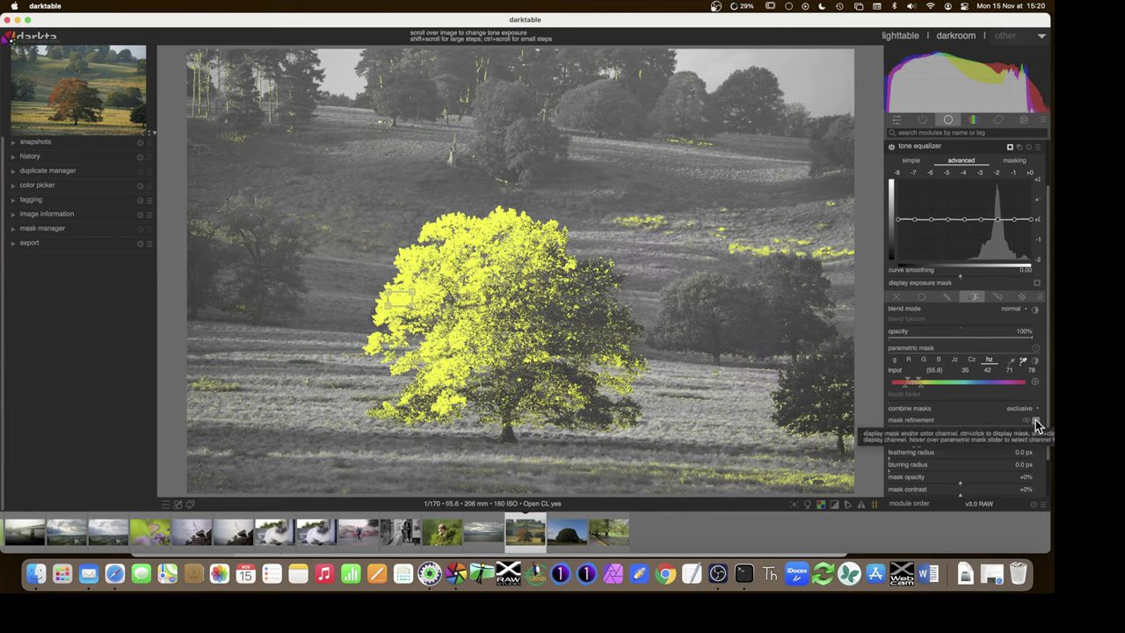
{"action": "left_click", "coordinate": [1035, 420]}
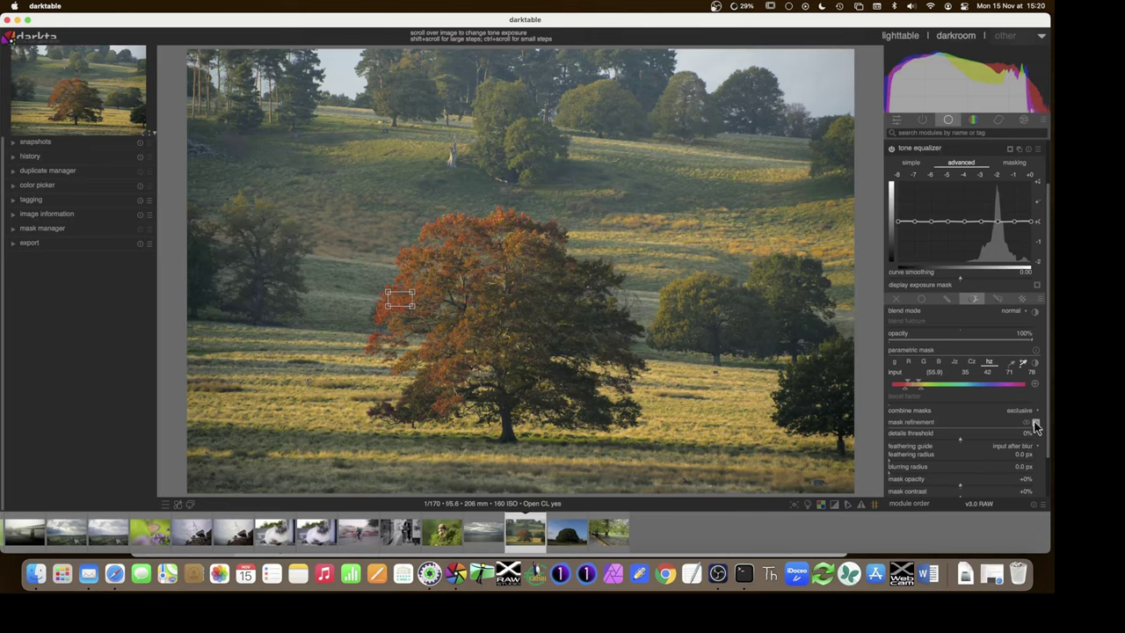
Show the mask overlay and raise the Cz channel's lower input limits to 0.25 and 0.60.
{"action": "left_click", "coordinate": [972, 362]}
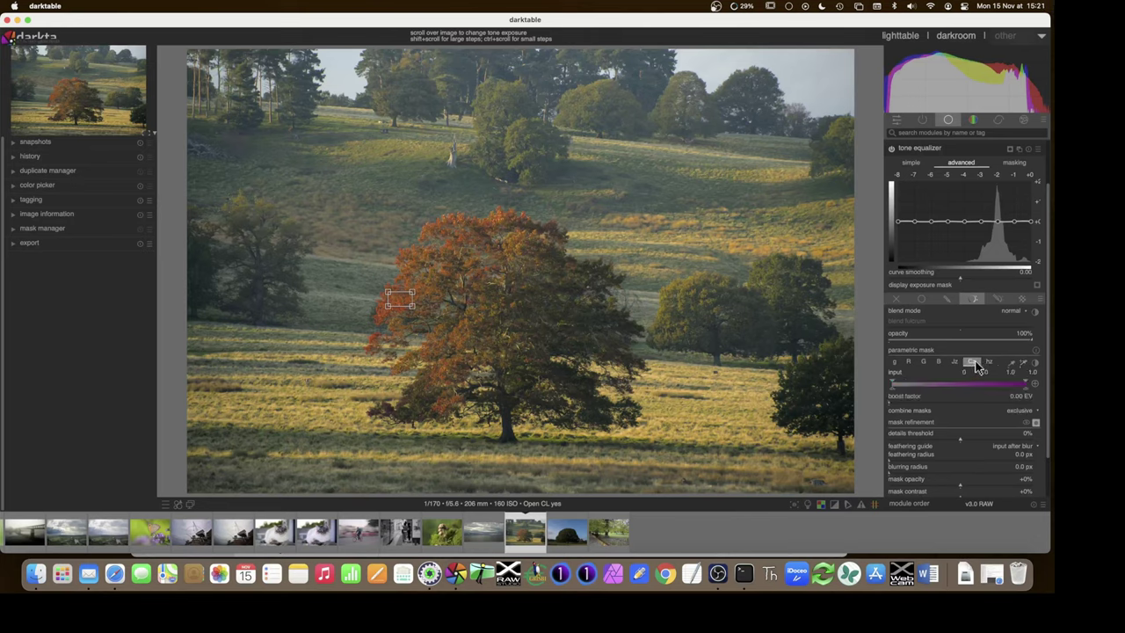
{"action": "left_click", "coordinate": [1037, 422]}
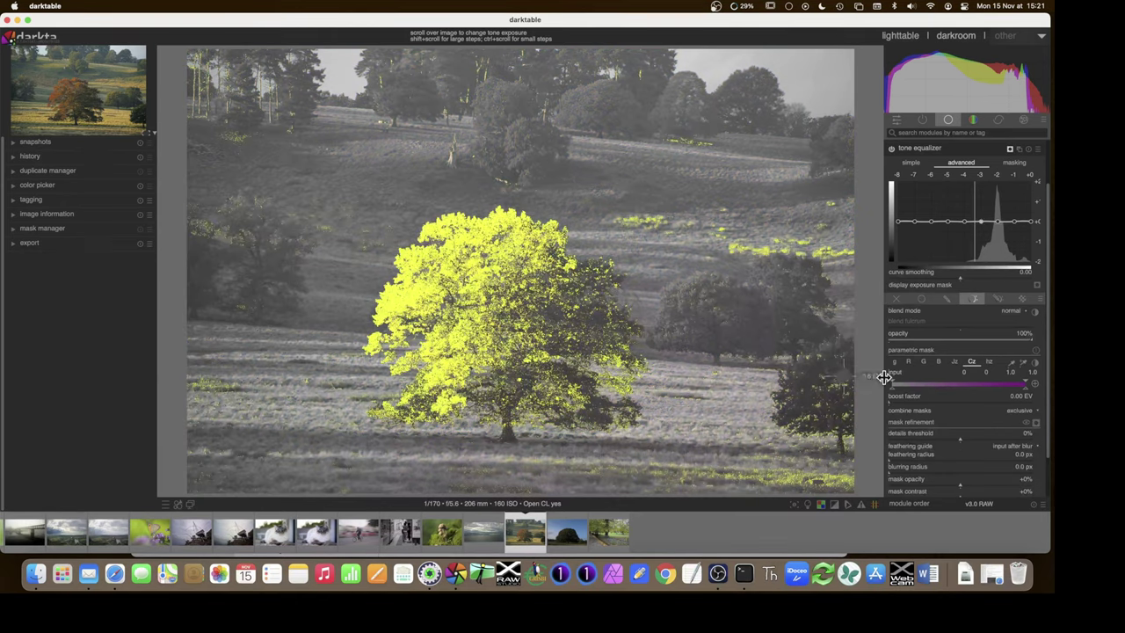
{"action": "left_click_drag", "start_coordinate": [889, 392], "coordinate": [926, 391]}
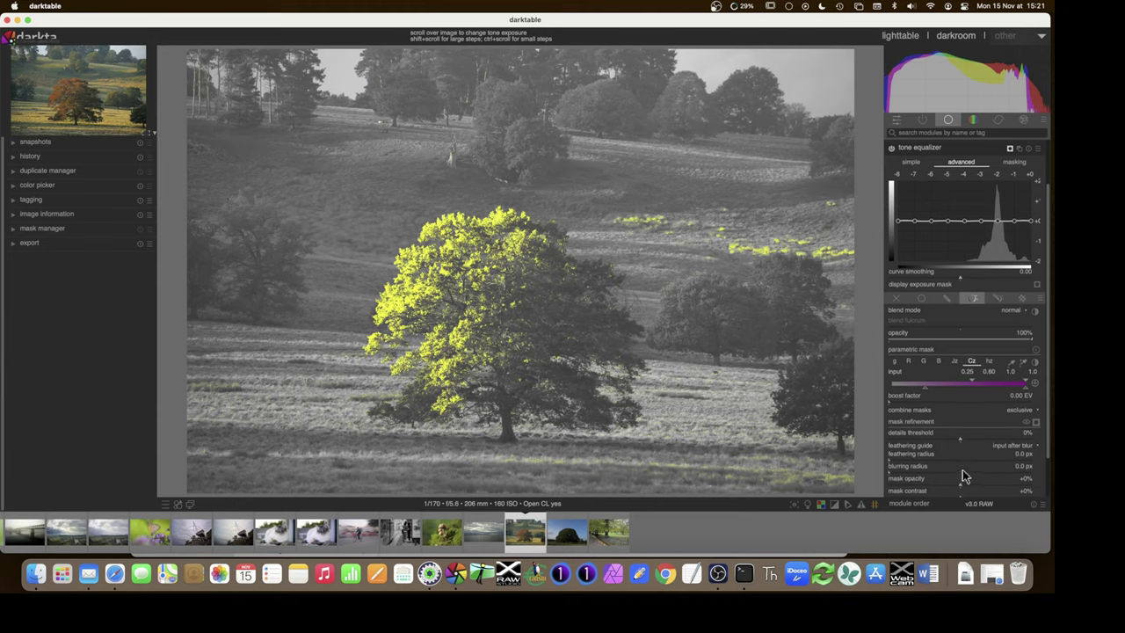
Refine the mask with a contrast of +57% and a feathering radius of 12.5 px.
{"action": "scroll", "coordinate": [962, 470], "scroll_direction": "down", "scroll_amount": 2}
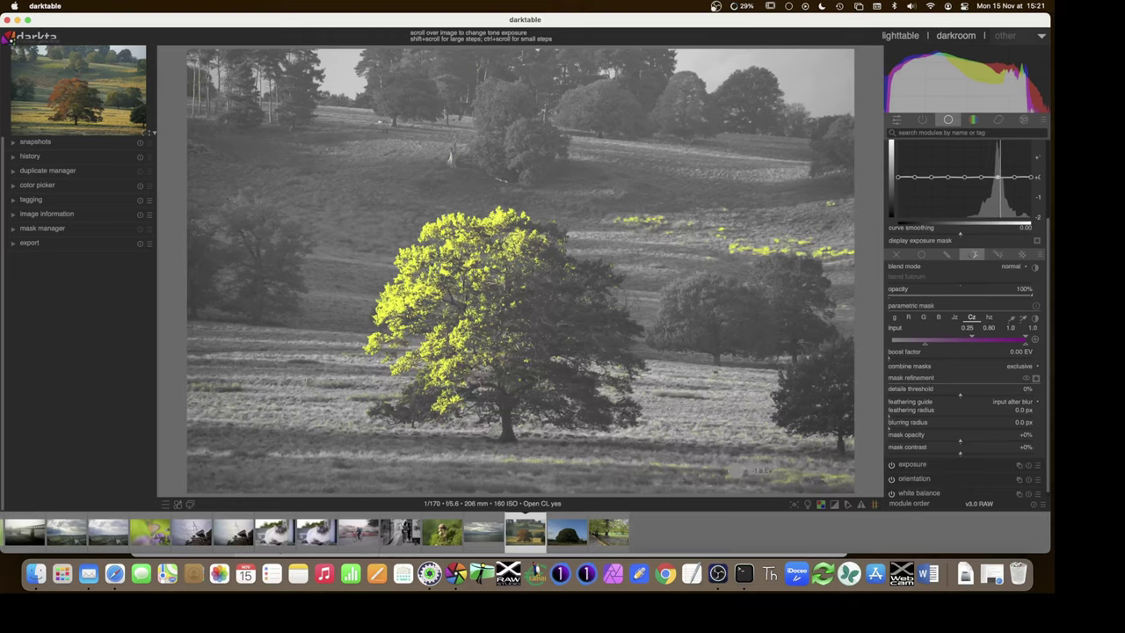
{"action": "left_click", "coordinate": [991, 453]}
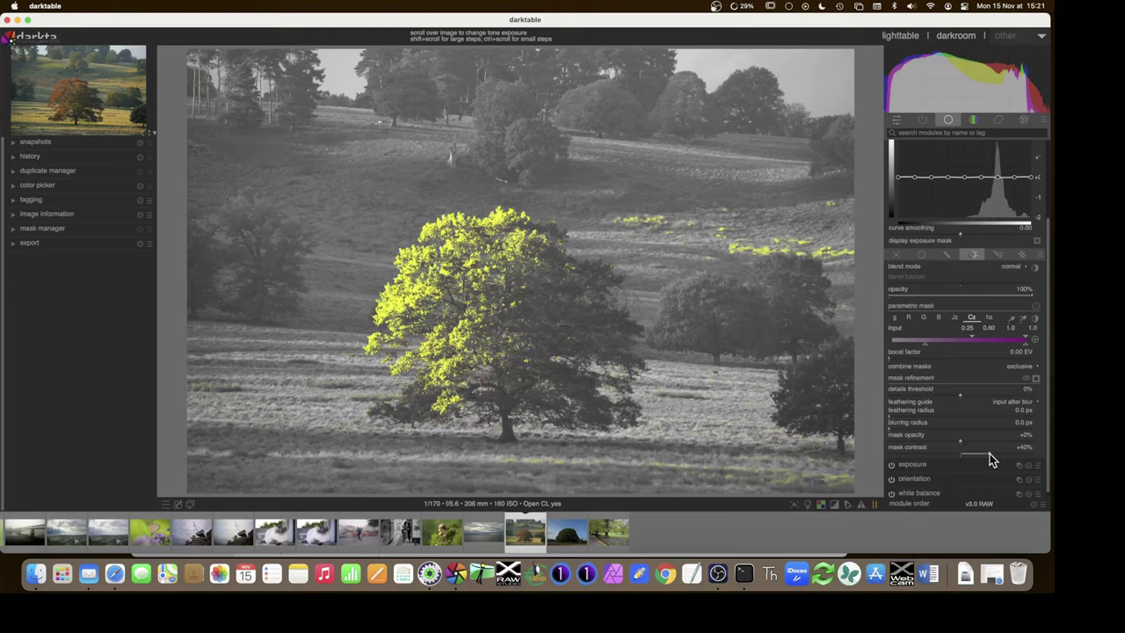
{"action": "left_click", "coordinate": [1002, 453]}
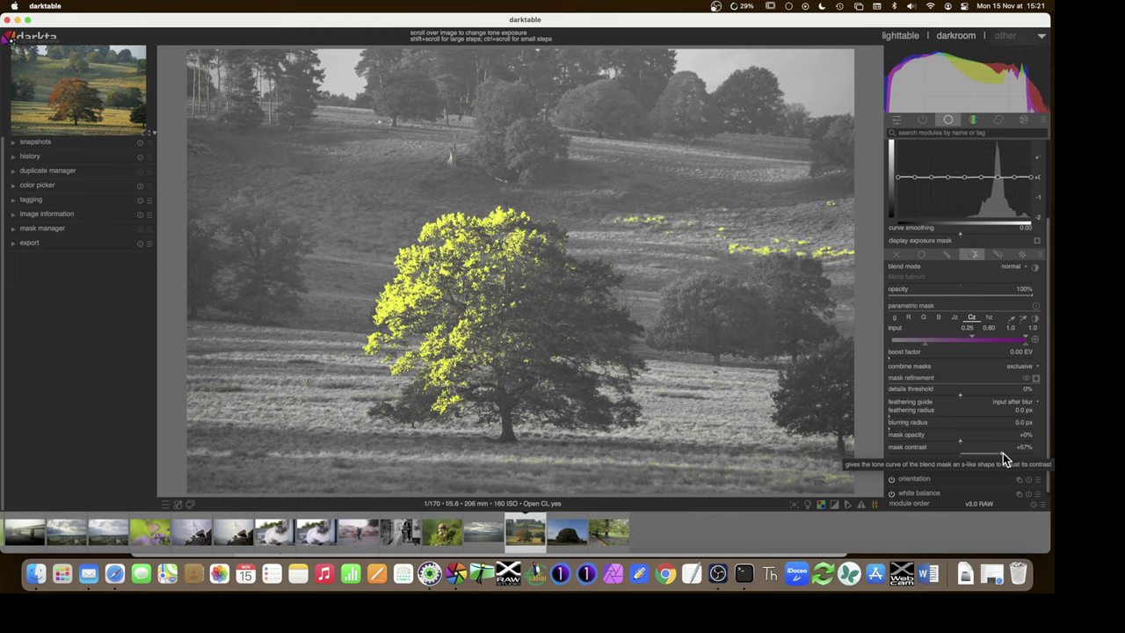
{"action": "left_click", "coordinate": [898, 417]}
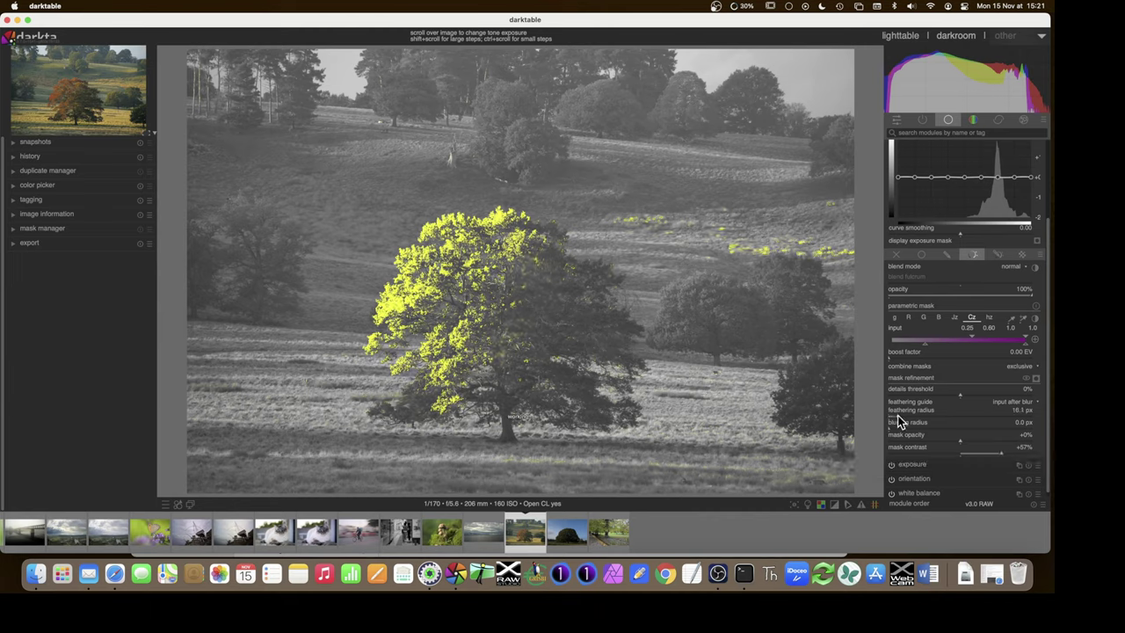
{"action": "left_click", "coordinate": [896, 419]}
{"action": "left_click", "coordinate": [897, 420]}
Hide the mask overlay and raise the tone equalizer curve around -2 EV by about 0.5 EV.
{"action": "left_click", "coordinate": [1035, 379]}
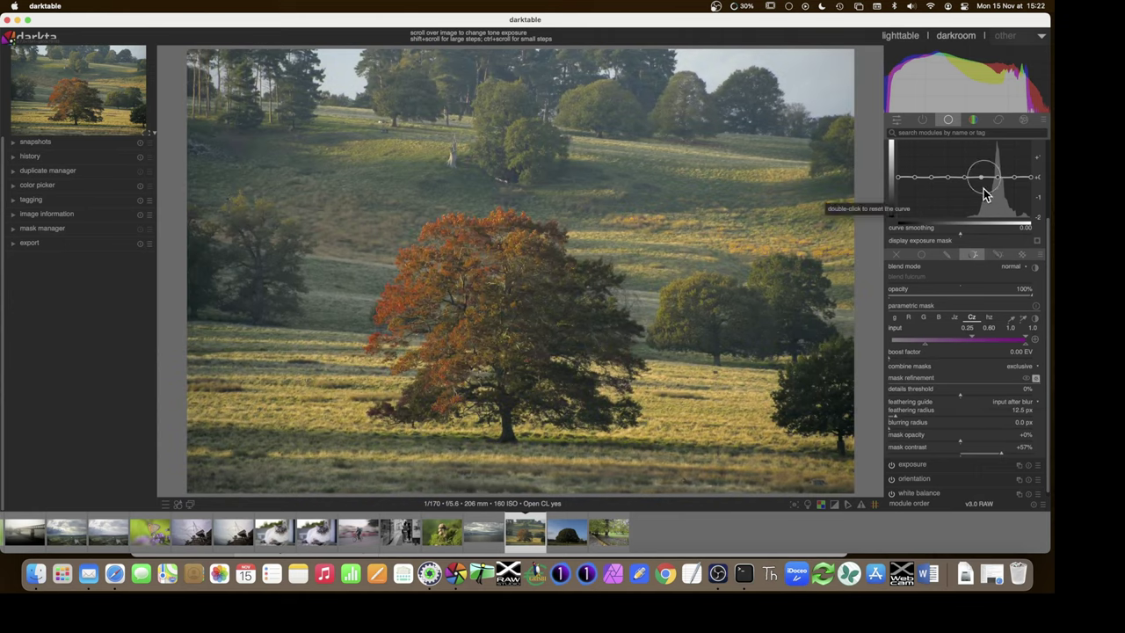
{"action": "scroll", "coordinate": [998, 189], "scroll_direction": "up", "scroll_amount": 1}
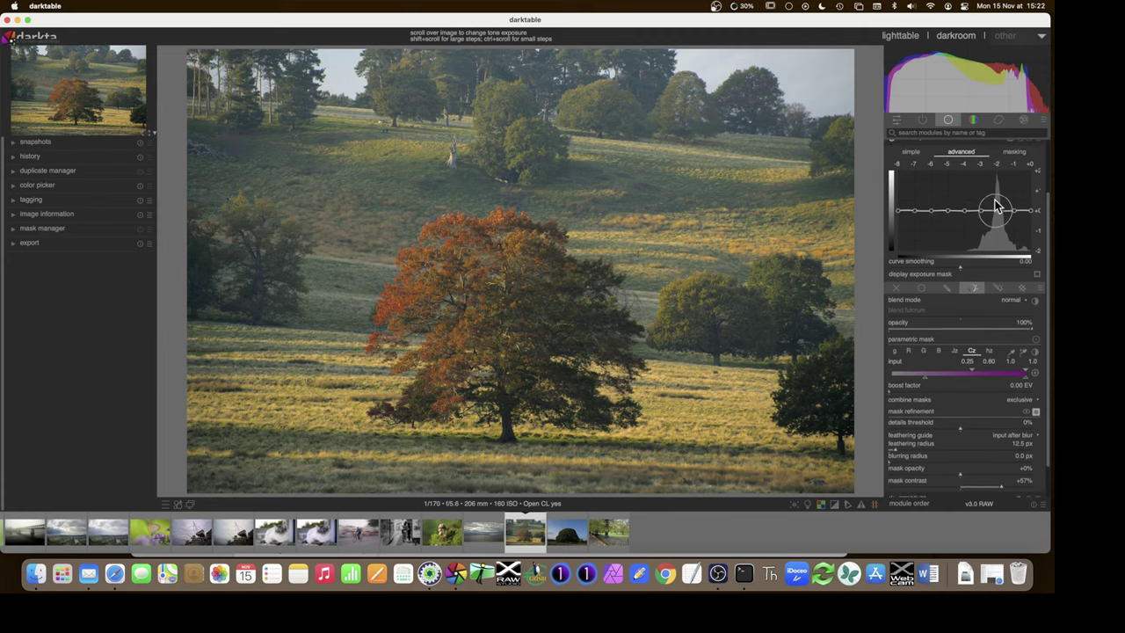
{"action": "left_click_drag", "start_coordinate": [999, 214], "coordinate": [999, 205]}
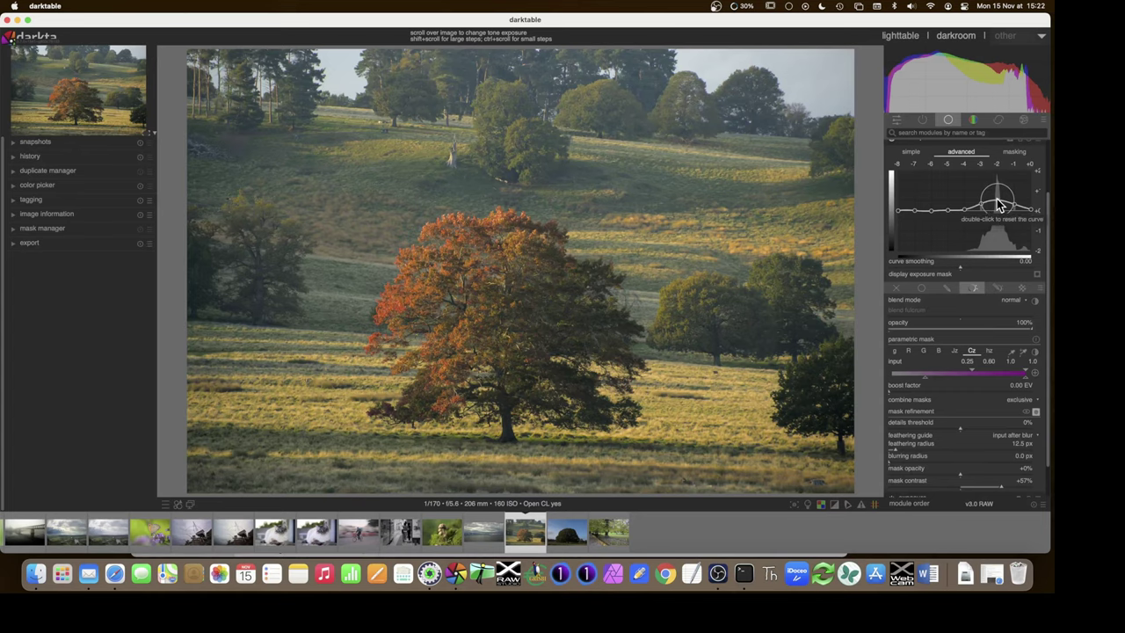
Review the hz and Cz input ranges, the combine masks setting and the shapes listed in the mask manager.
{"action": "left_click", "coordinate": [988, 351]}
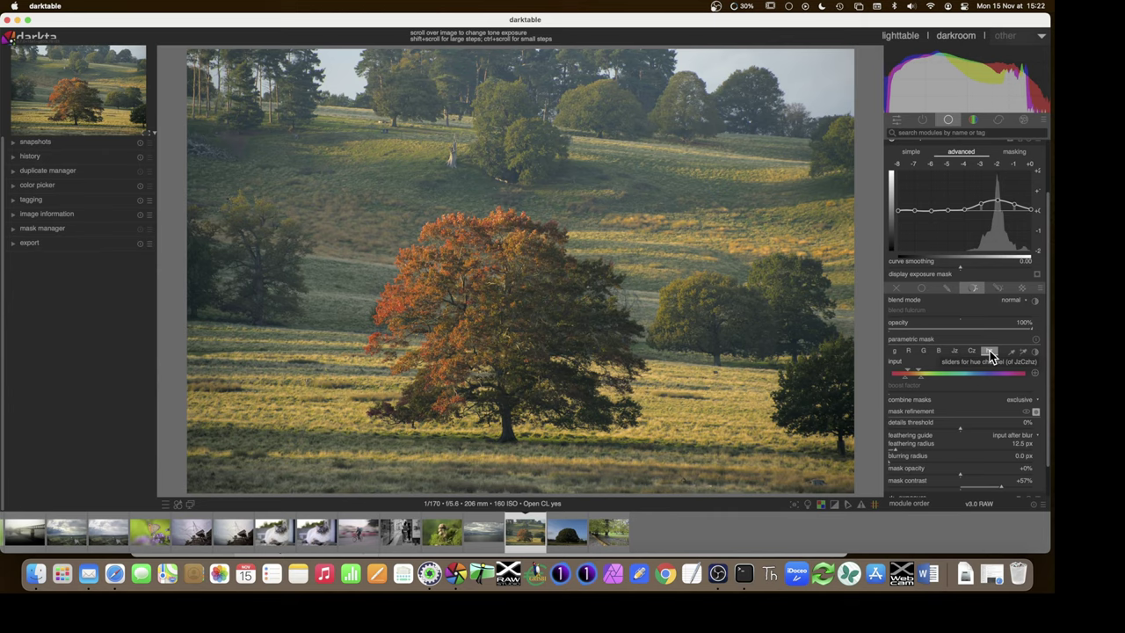
{"action": "scroll", "coordinate": [981, 389], "scroll_direction": "down", "scroll_amount": 2}
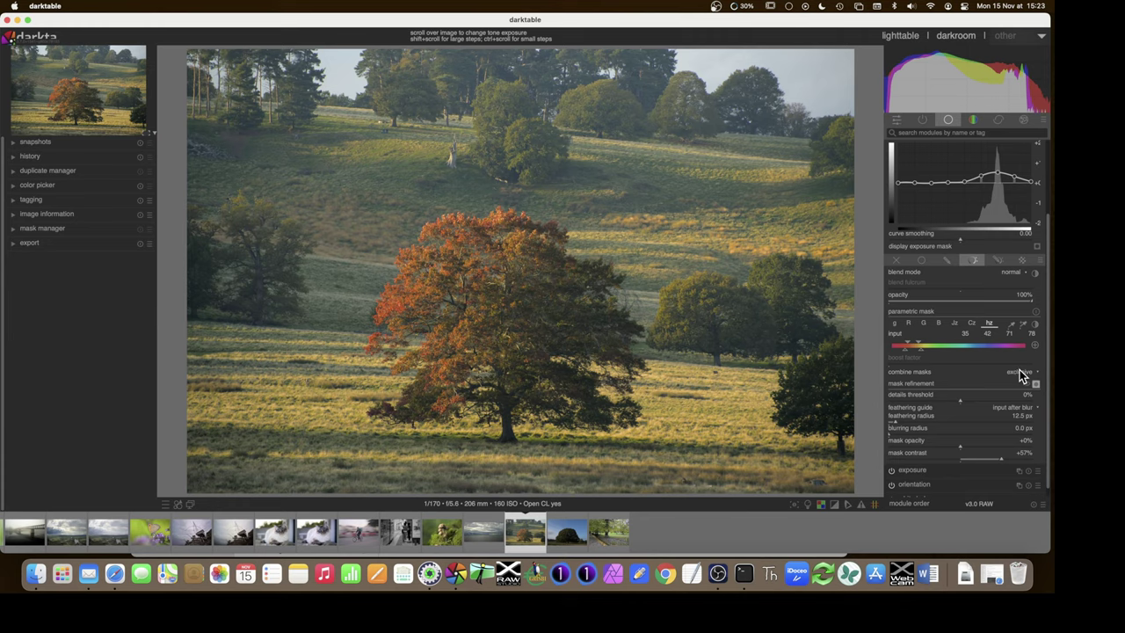
{"action": "left_click", "coordinate": [17, 230]}
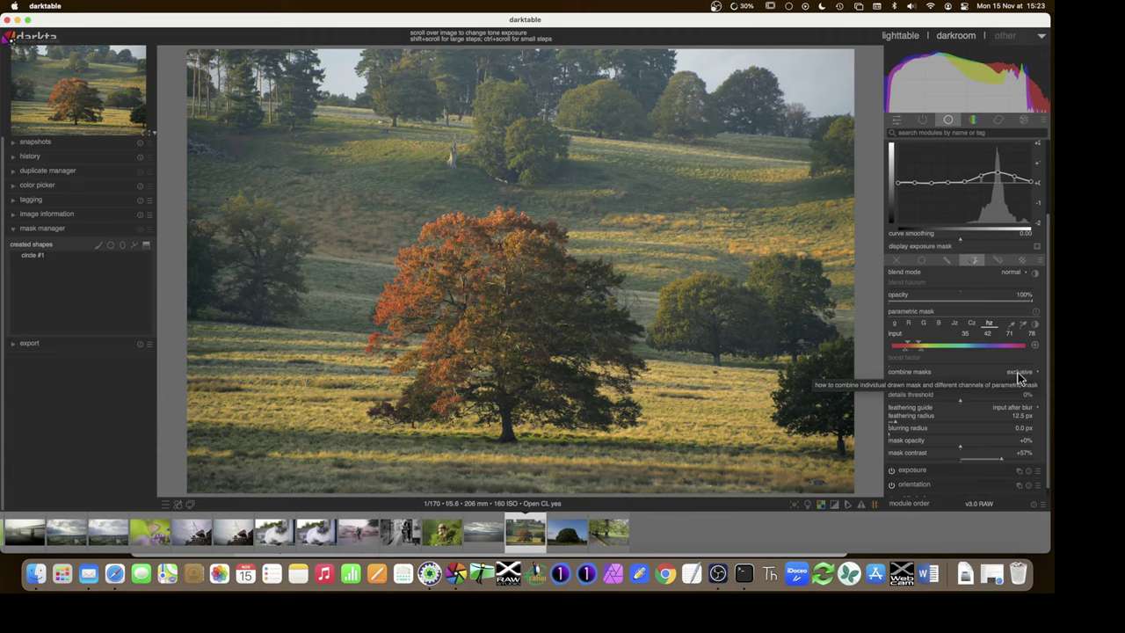
{"action": "left_click", "coordinate": [971, 323]}
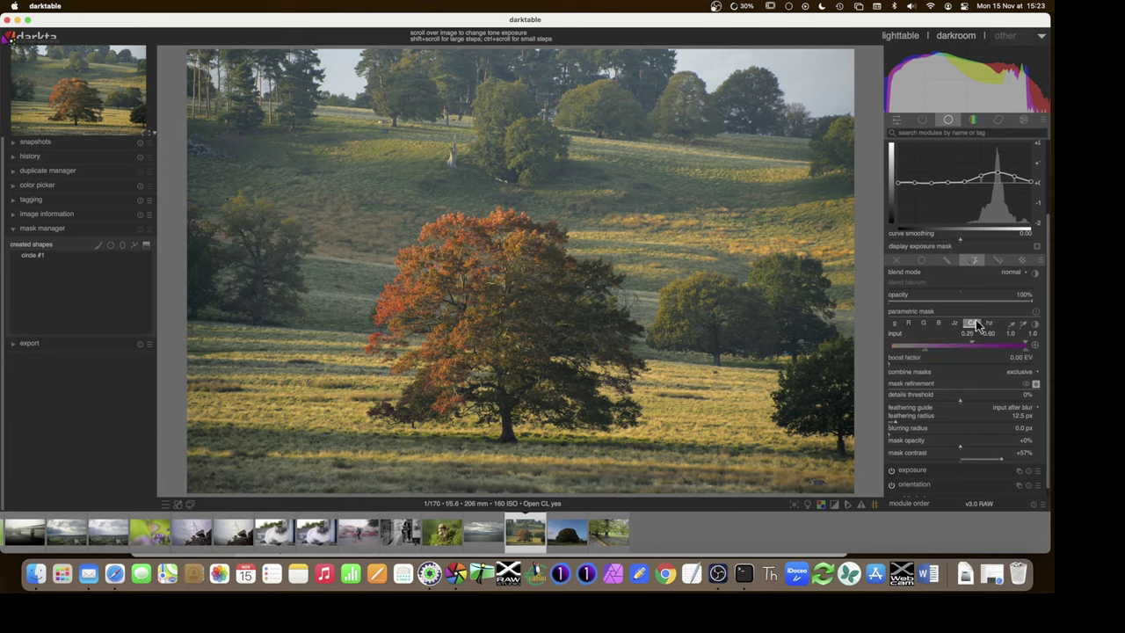
Try the inclusive setting for combining the masks and show the mask overlay.
{"action": "left_click", "coordinate": [1015, 376]}
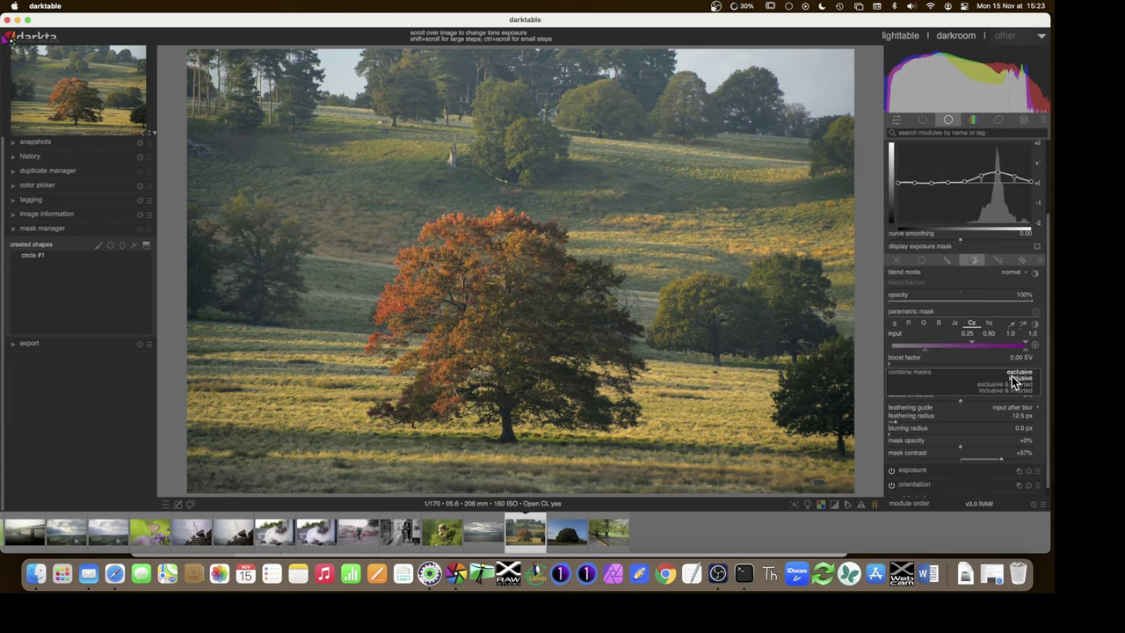
{"action": "left_click", "coordinate": [1015, 377]}
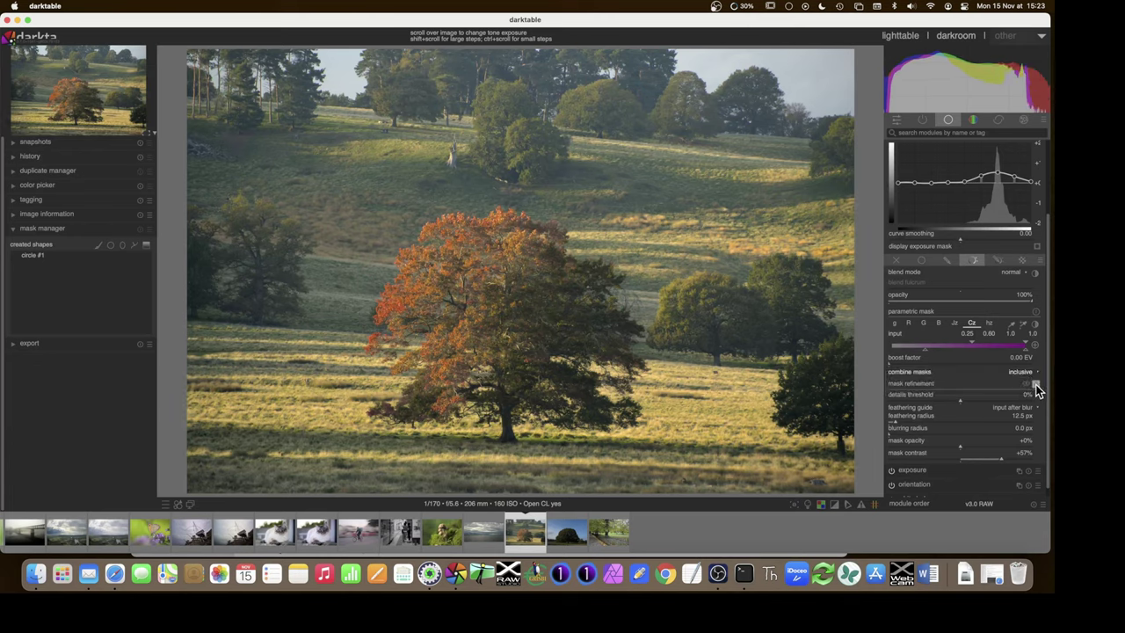
{"action": "left_click", "coordinate": [1036, 387]}
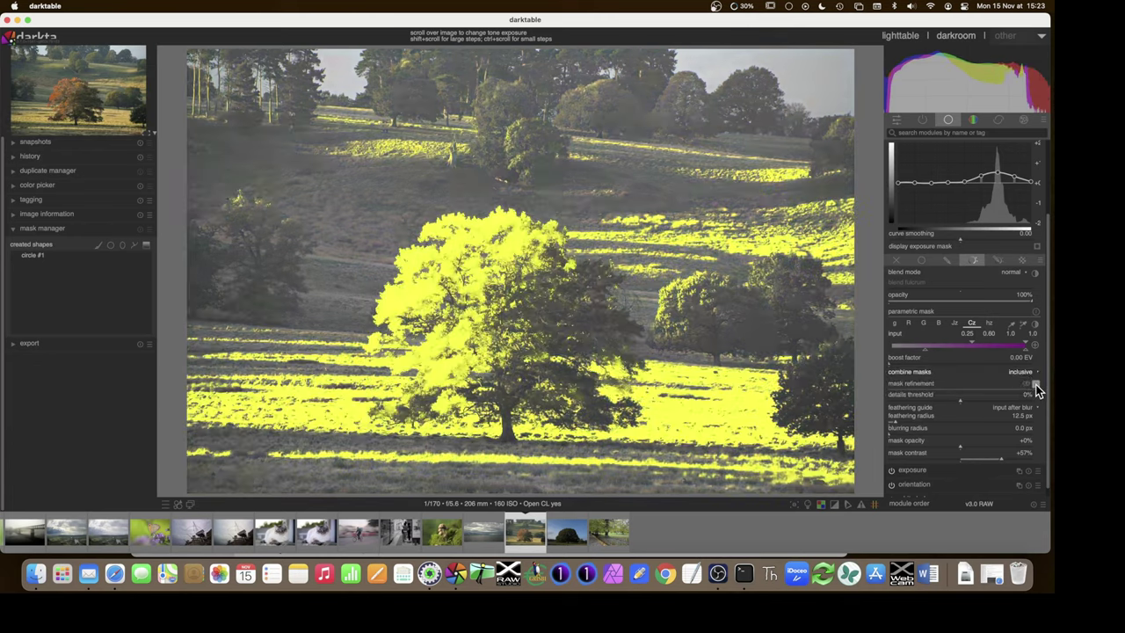
Review the hz channel, set combine masks back to exclusive and hide the mask overlay.
{"action": "left_click", "coordinate": [988, 323]}
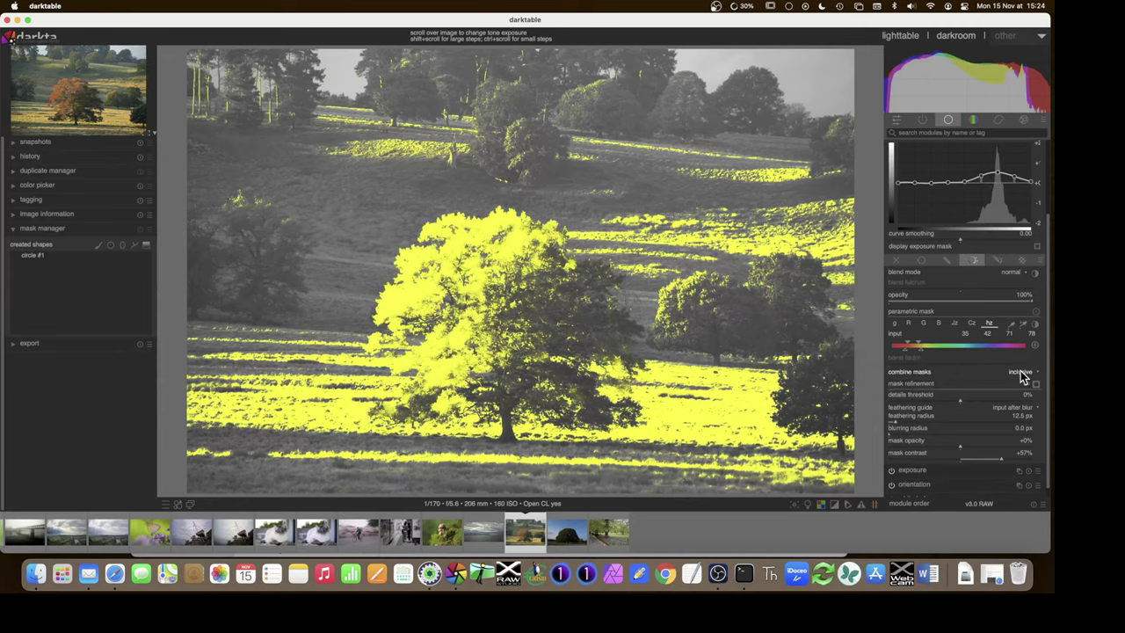
{"action": "left_click", "coordinate": [1021, 373]}
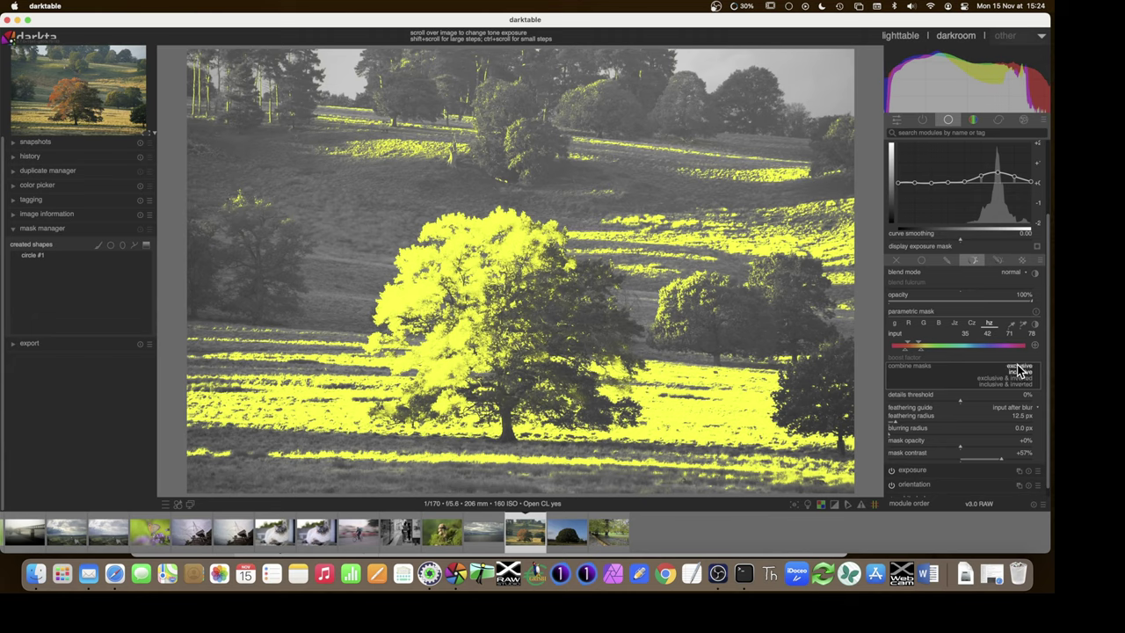
{"action": "left_click", "coordinate": [1018, 368]}
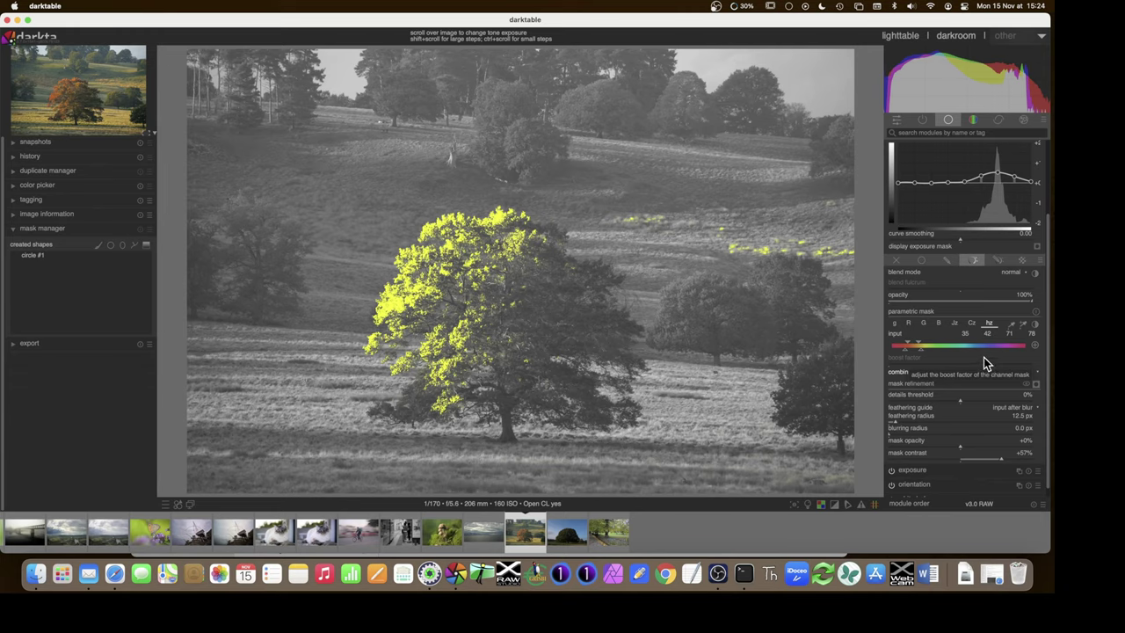
{"action": "left_click", "coordinate": [1035, 385]}
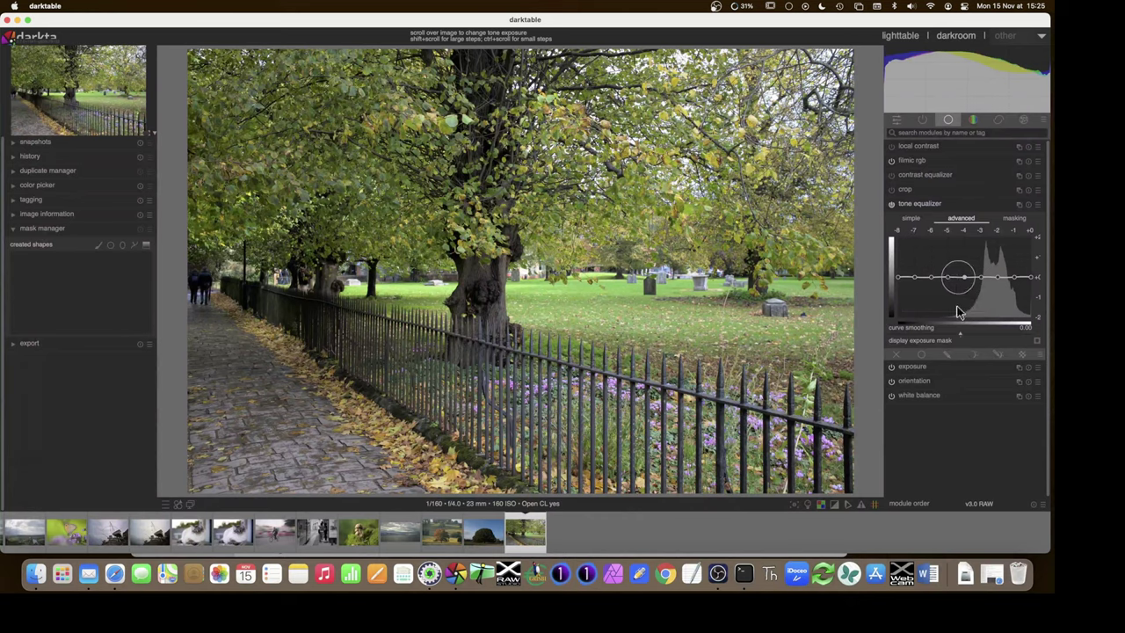
Collapse the tone equalizer on the park photo and enable a parametric mask in the color balance rgb module.
{"action": "left_click", "coordinate": [929, 203]}
{"action": "left_click", "coordinate": [973, 119]}
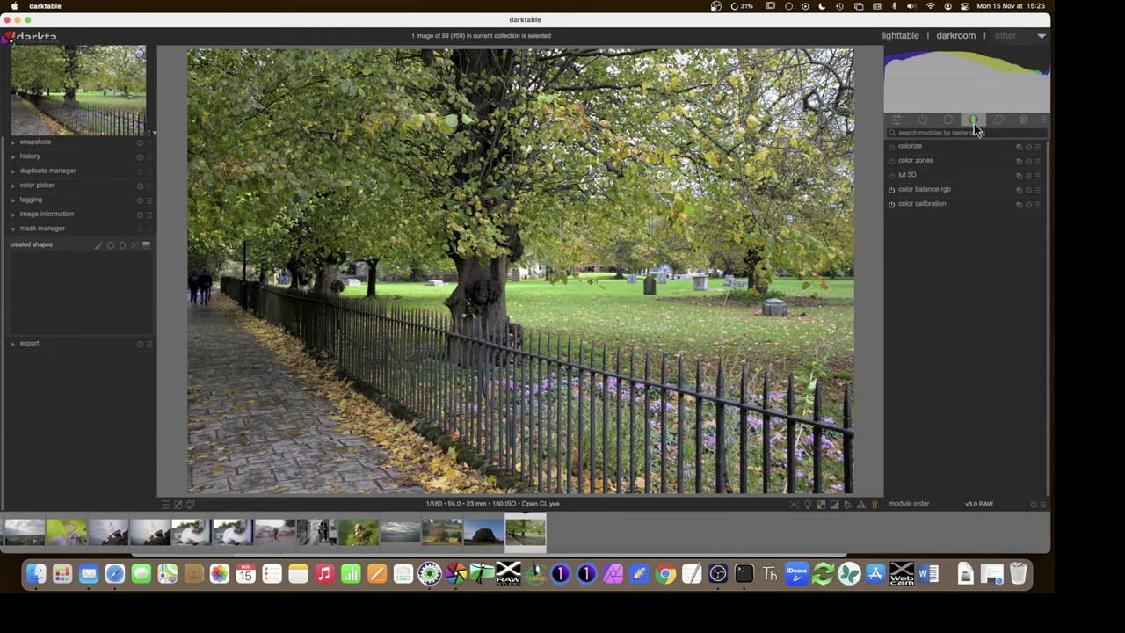
{"action": "left_click", "coordinate": [922, 189]}
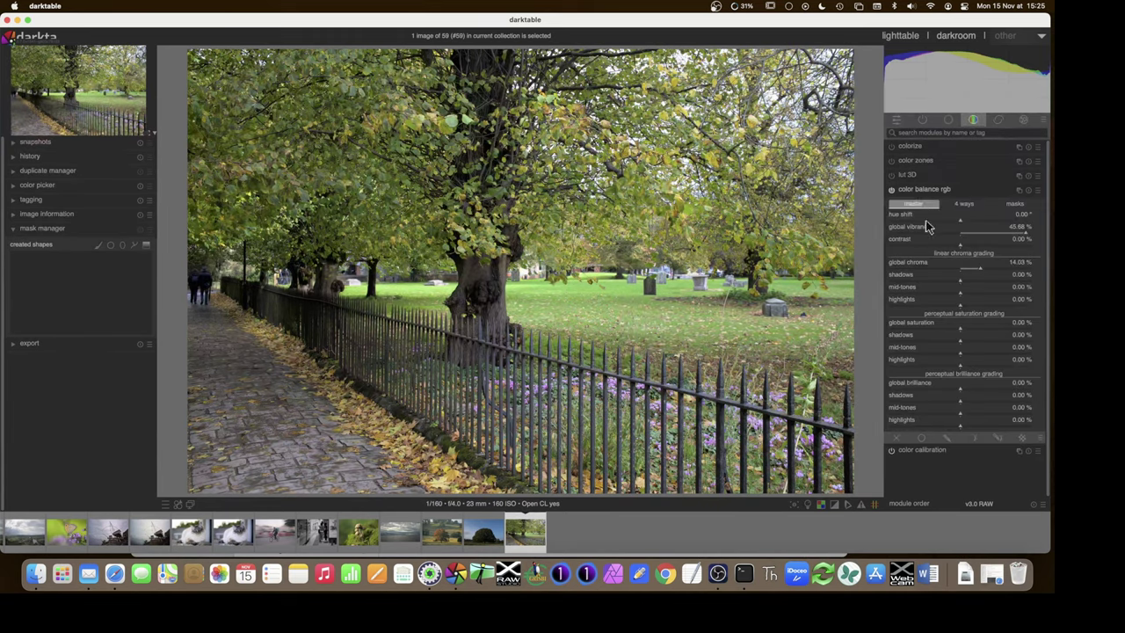
{"action": "left_click", "coordinate": [974, 438]}
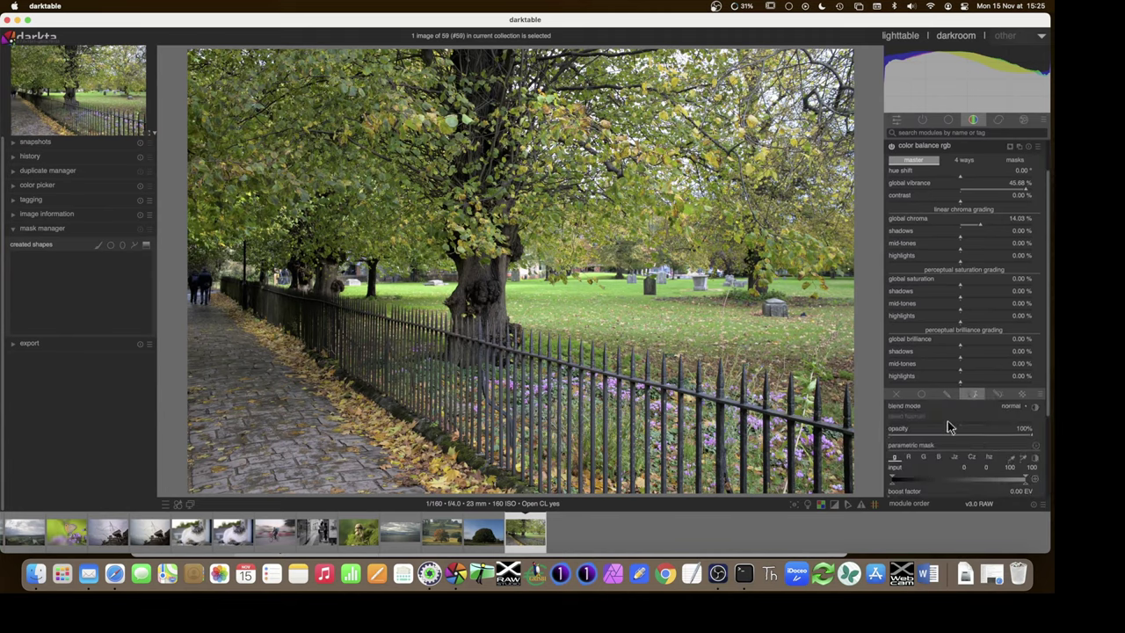
{"action": "scroll", "coordinate": [947, 418], "scroll_direction": "down", "scroll_amount": 3}
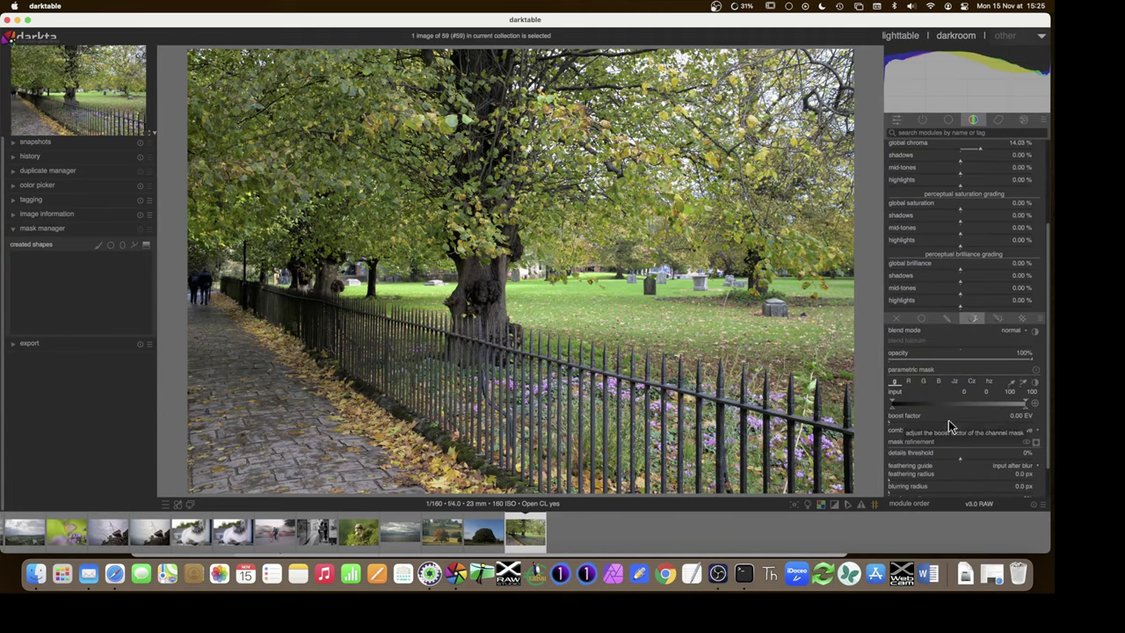
Look through the hz, Cz and Jz channels and preview the hz channel data over the image.
{"action": "left_click", "coordinate": [987, 387]}
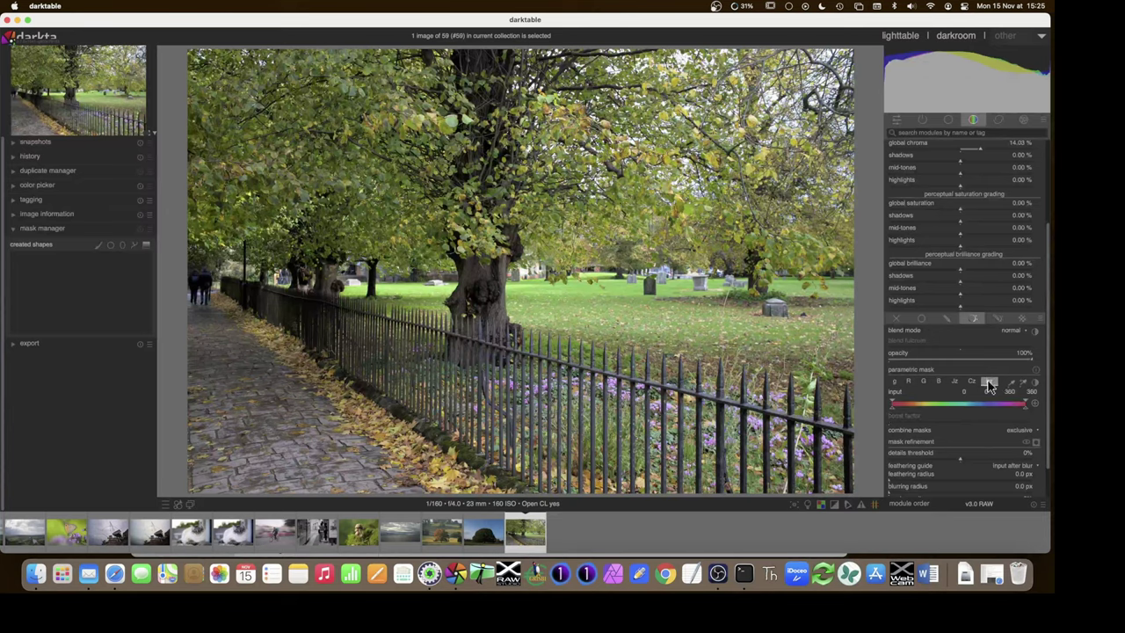
{"action": "left_click", "coordinate": [972, 380]}
{"action": "left_click", "coordinate": [954, 382]}
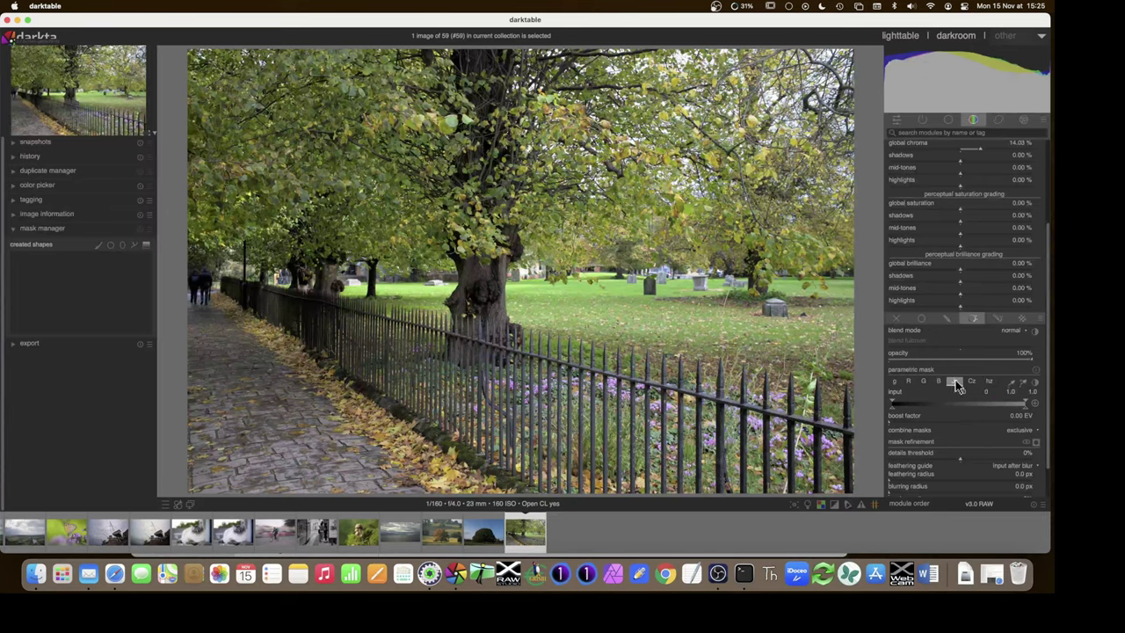
{"action": "left_click", "coordinate": [988, 383]}
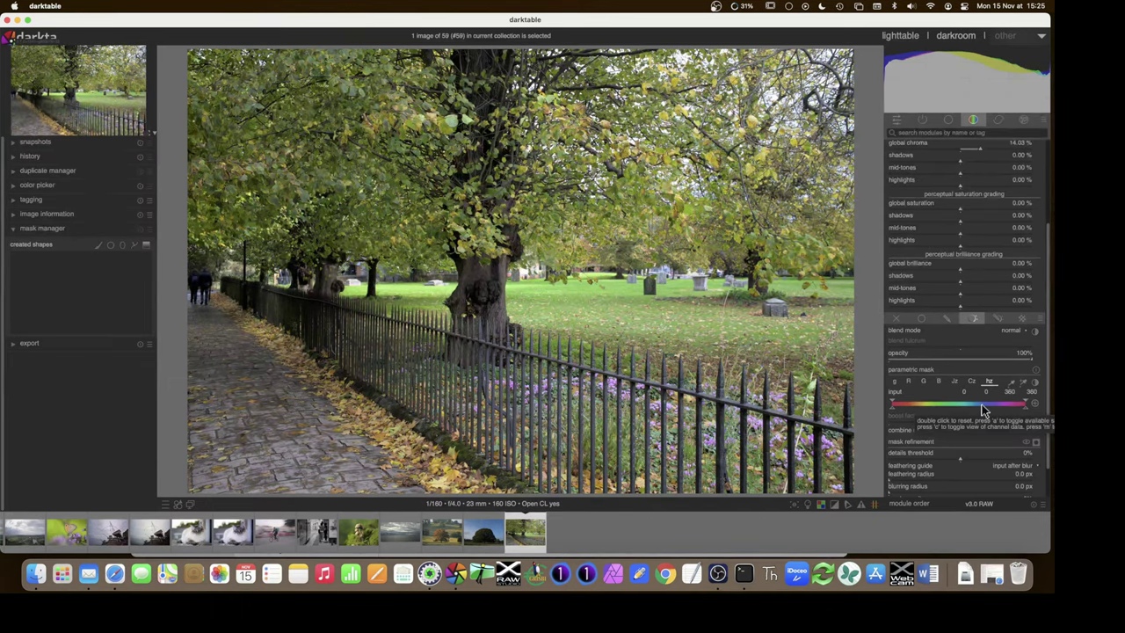
{"action": "key", "text": "c"}
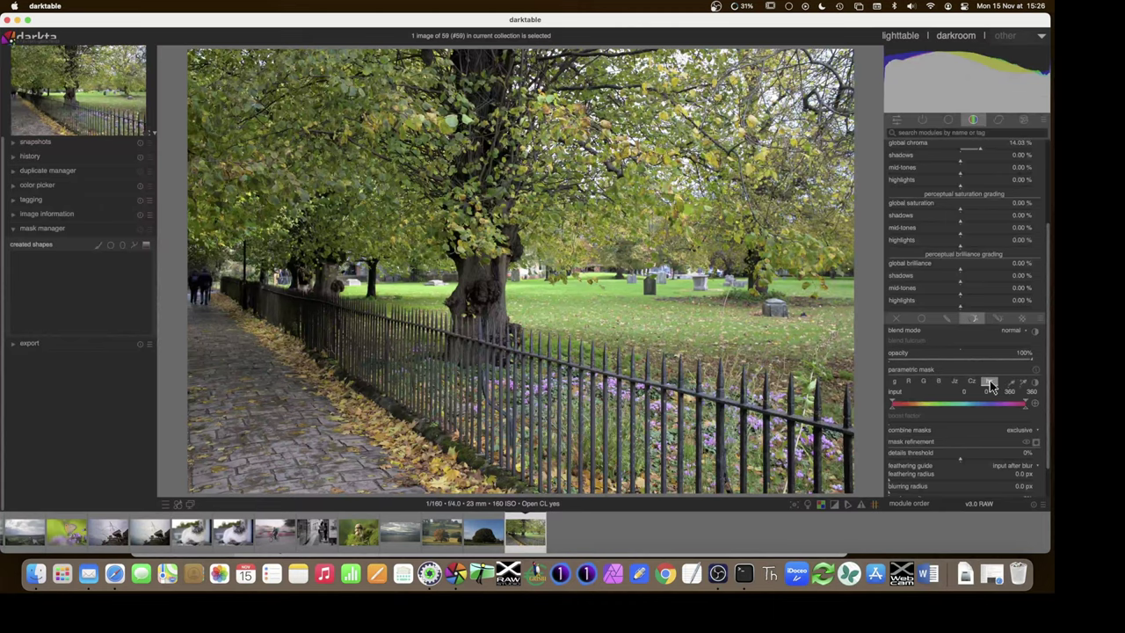
{"action": "mouse_move", "coordinate": [989, 380]}
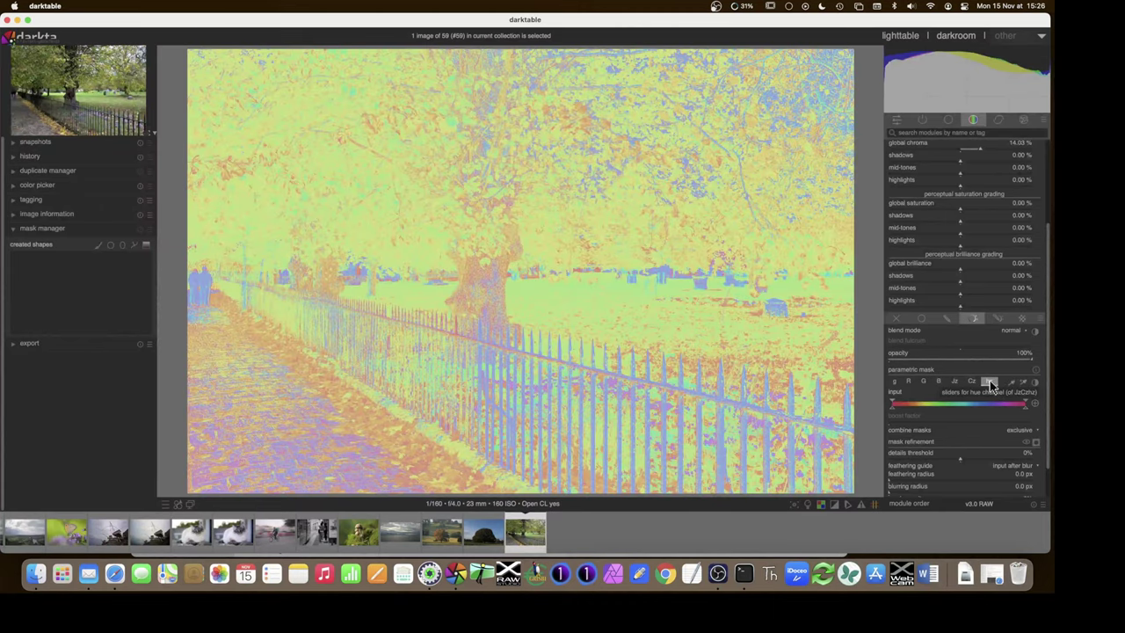
{"action": "left_click", "coordinate": [989, 381]}
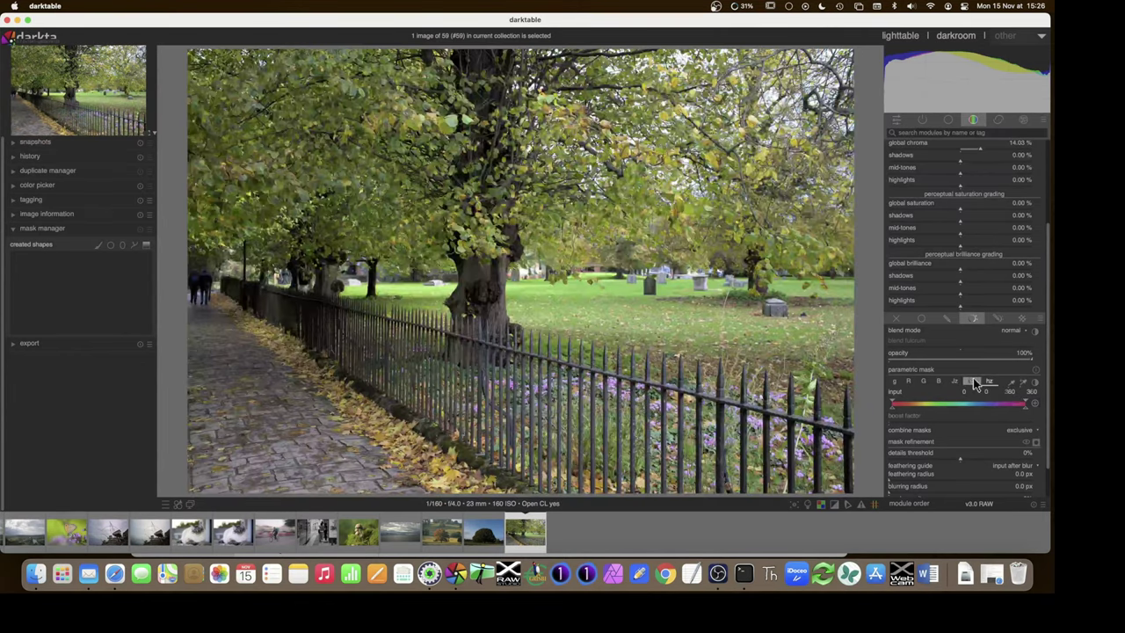
Preview the Cz and Jz channel data over the image.
{"action": "left_click", "coordinate": [971, 382]}
{"action": "key", "text": "c"}
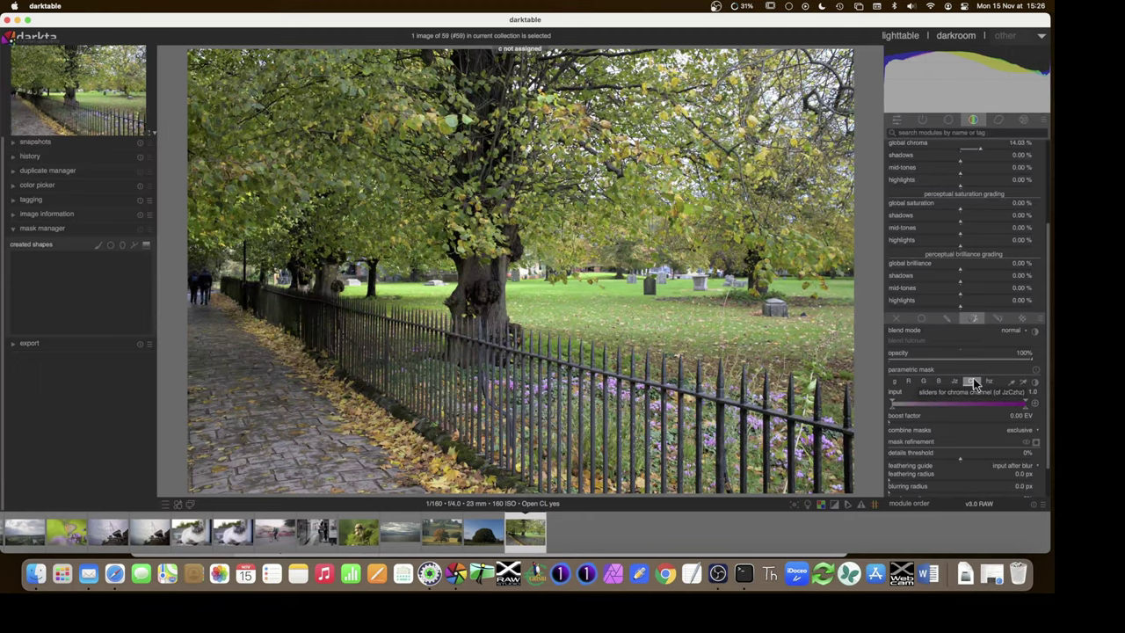
{"action": "key", "text": "c"}
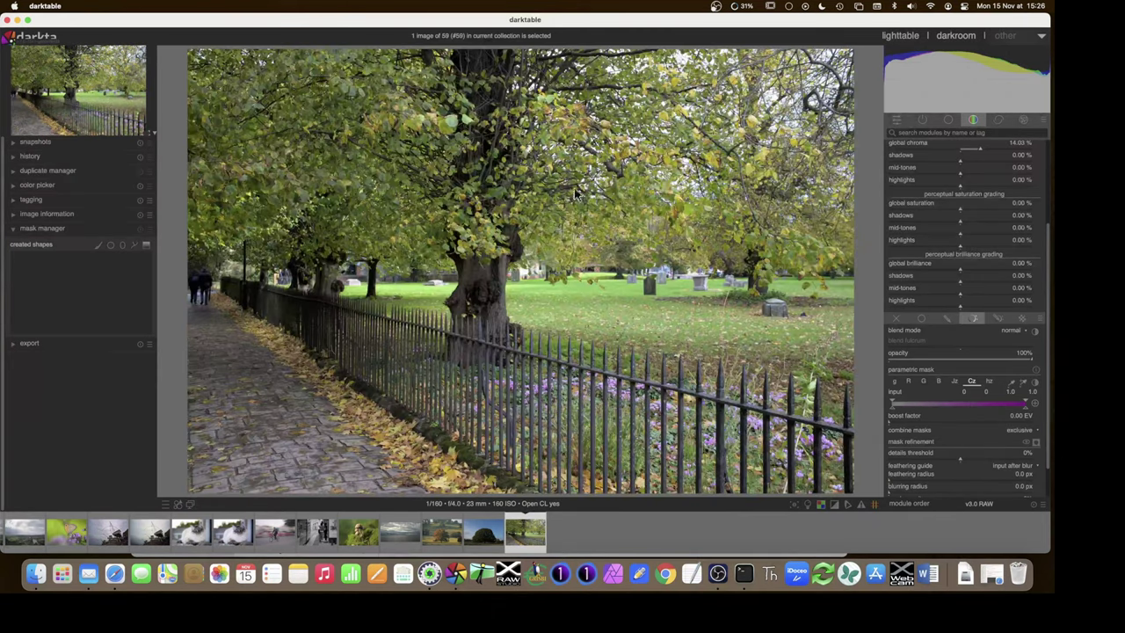
{"action": "left_click", "coordinate": [955, 382]}
{"action": "key", "text": "c"}
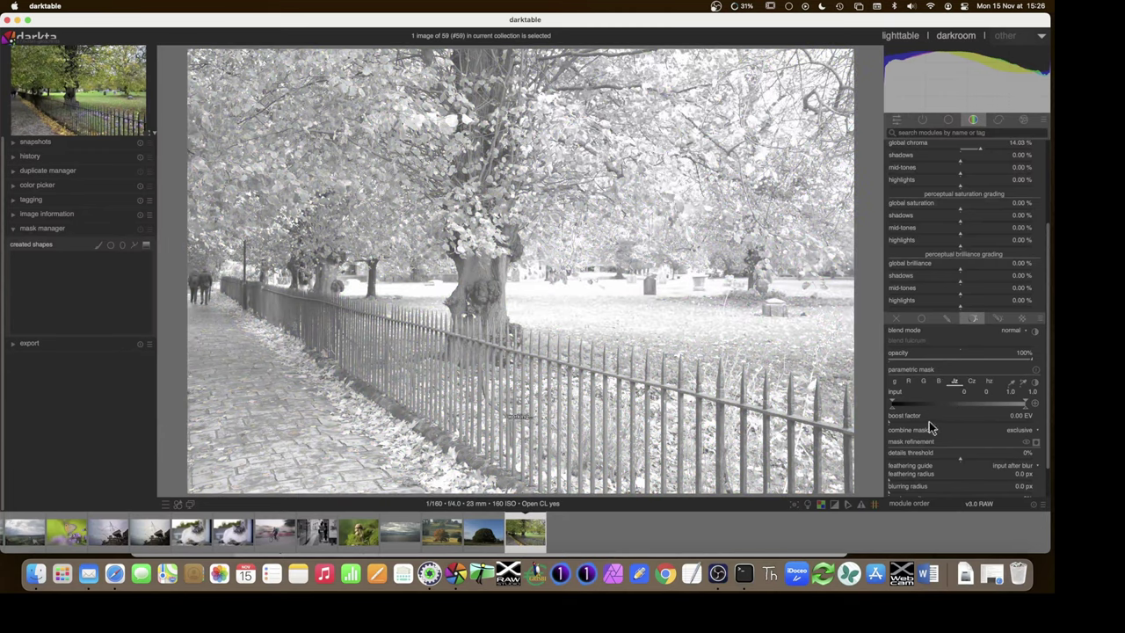
Raise the Jz channel's boost factor to 0.86 EV, then reduce it to 0.55 EV.
{"action": "left_click", "coordinate": [928, 421]}
{"action": "left_click", "coordinate": [956, 383]}
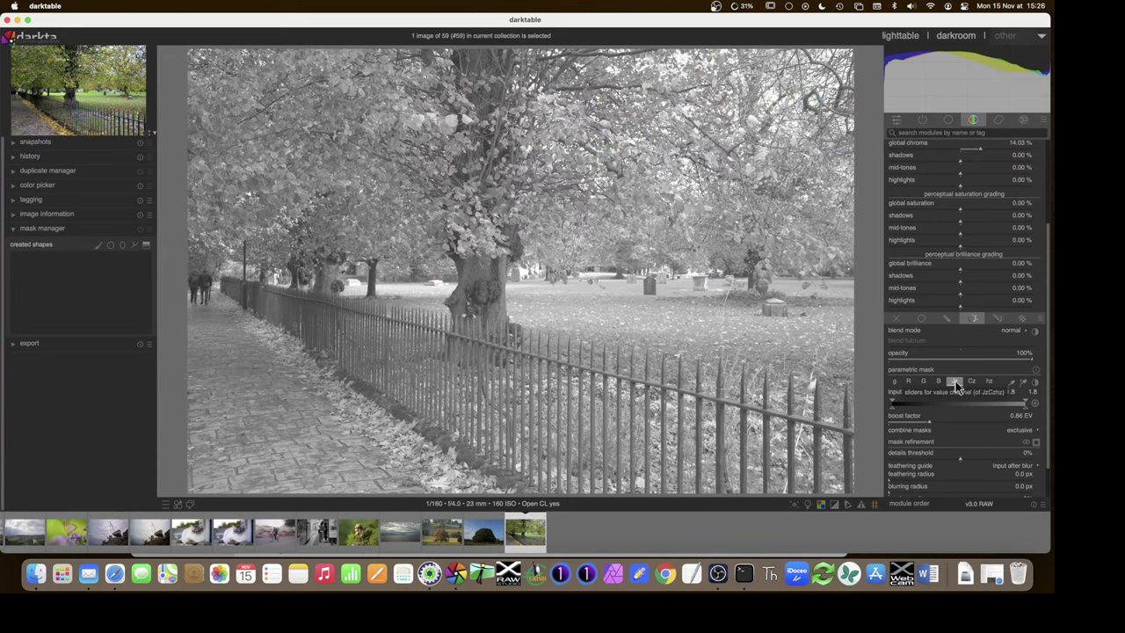
{"action": "left_click", "coordinate": [989, 381]}
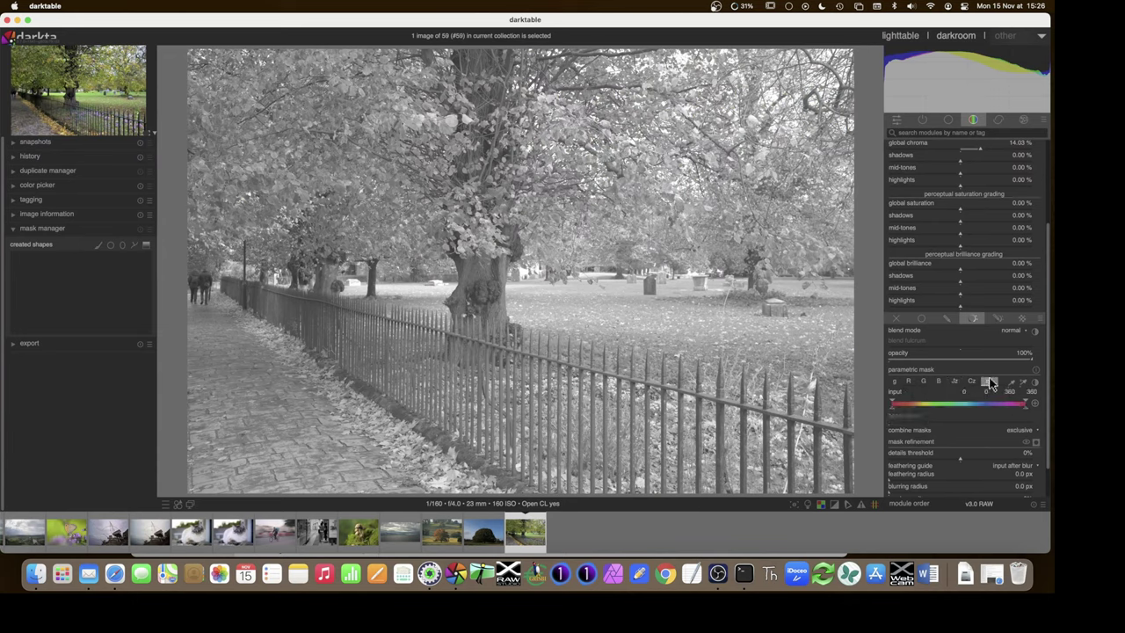
{"action": "left_click", "coordinate": [954, 382]}
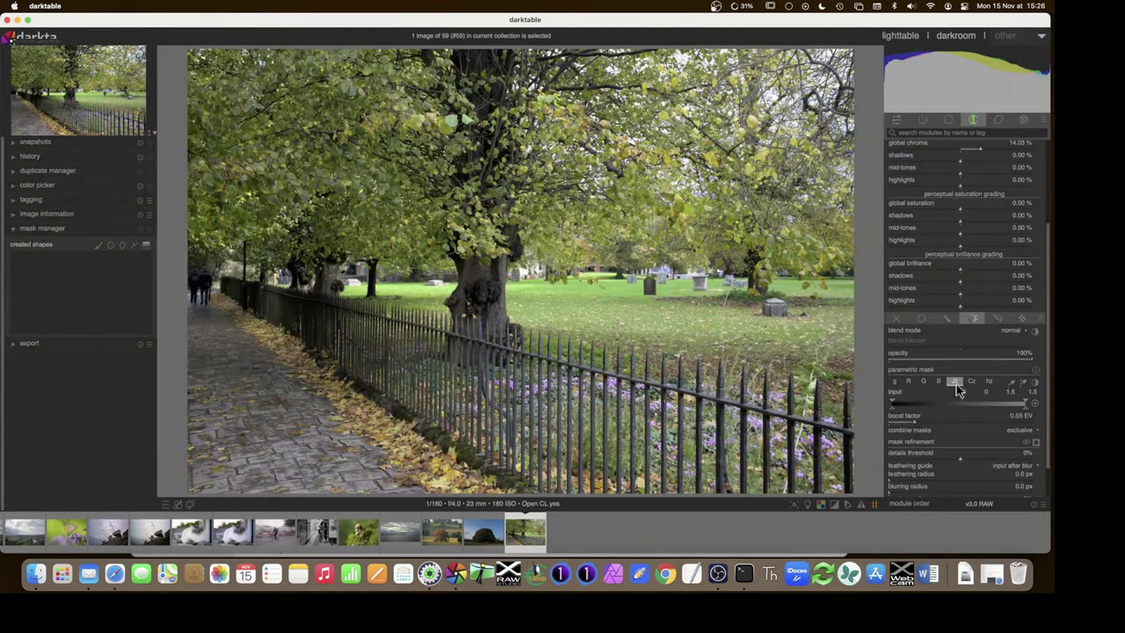
Show the mask overlay and limit the hz channel's input range to 47 and 57 at the lower end and 93 and about 126 at the upper.
{"action": "left_click", "coordinate": [988, 383]}
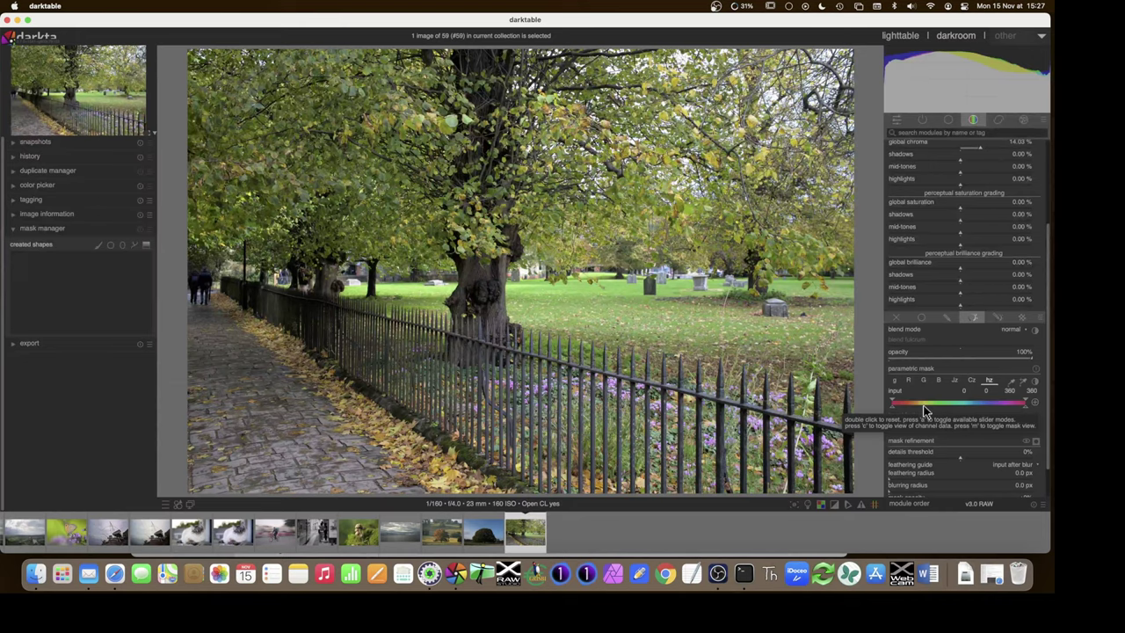
{"action": "left_click", "coordinate": [1036, 441]}
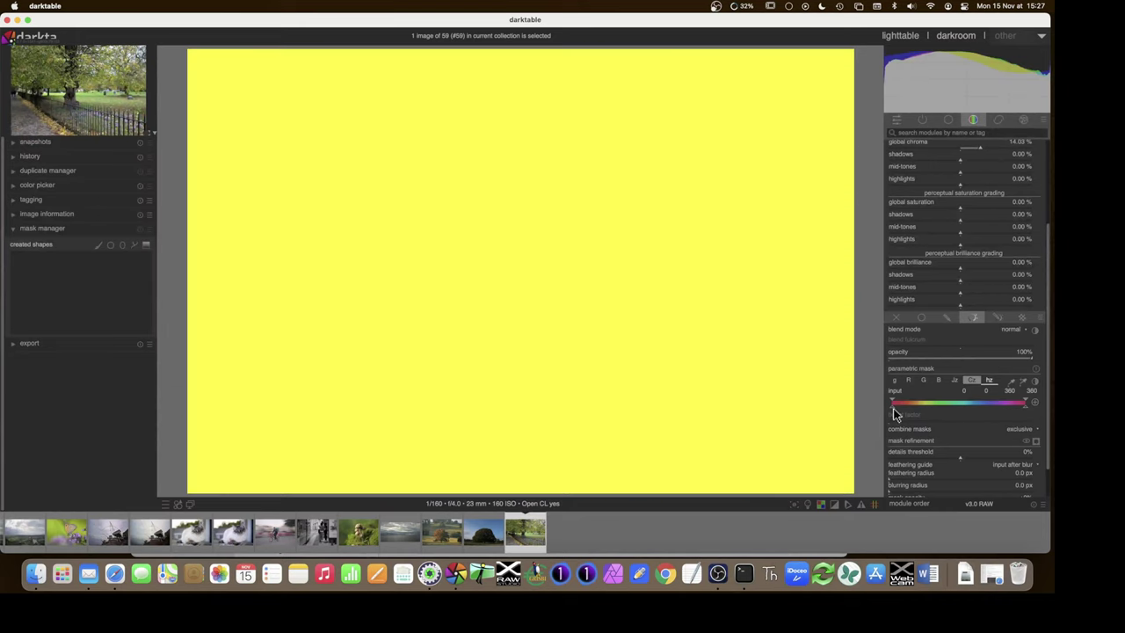
{"action": "left_click_drag", "start_coordinate": [893, 407], "coordinate": [907, 411]}
{"action": "left_click_drag", "start_coordinate": [1025, 413], "coordinate": [909, 411]}
{"action": "scroll", "coordinate": [909, 406], "scroll_direction": "up", "scroll_amount": 3}
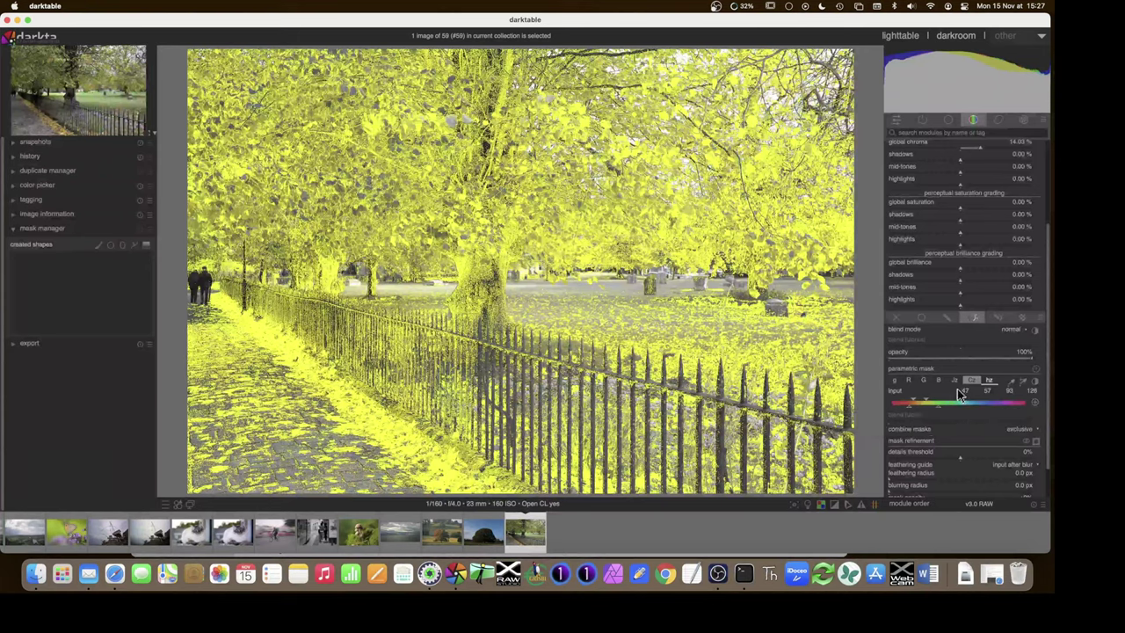
Try lower input limits of 0.18 and 0.32 on the Cz channel and hide the mask overlay.
{"action": "left_click", "coordinate": [969, 380]}
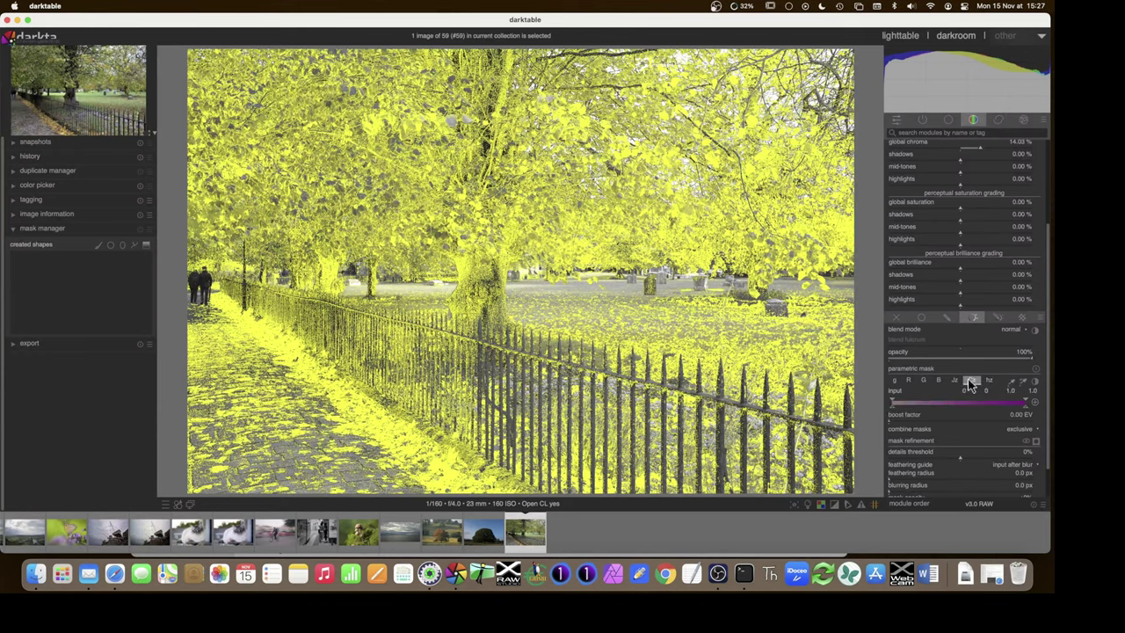
{"action": "mouse_move", "coordinate": [894, 407]}
{"action": "left_mouse_down"}
{"action": "mouse_move", "coordinate": [933, 405]}
{"action": "mouse_move", "coordinate": [916, 407]}
{"action": "left_mouse_up"}
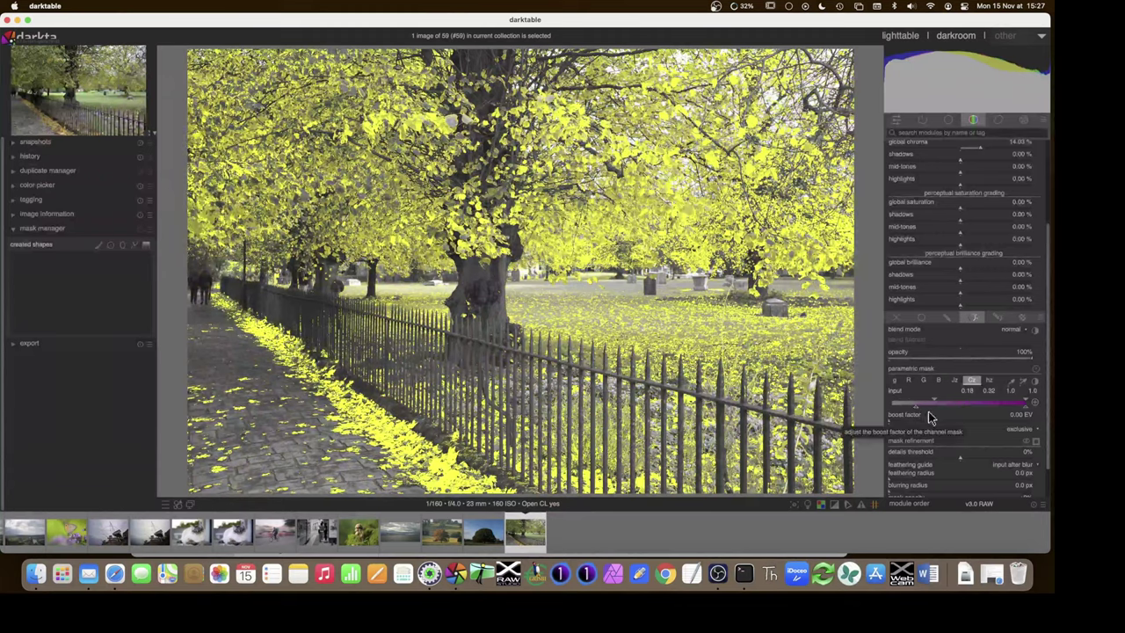
{"action": "left_click", "coordinate": [1035, 442]}
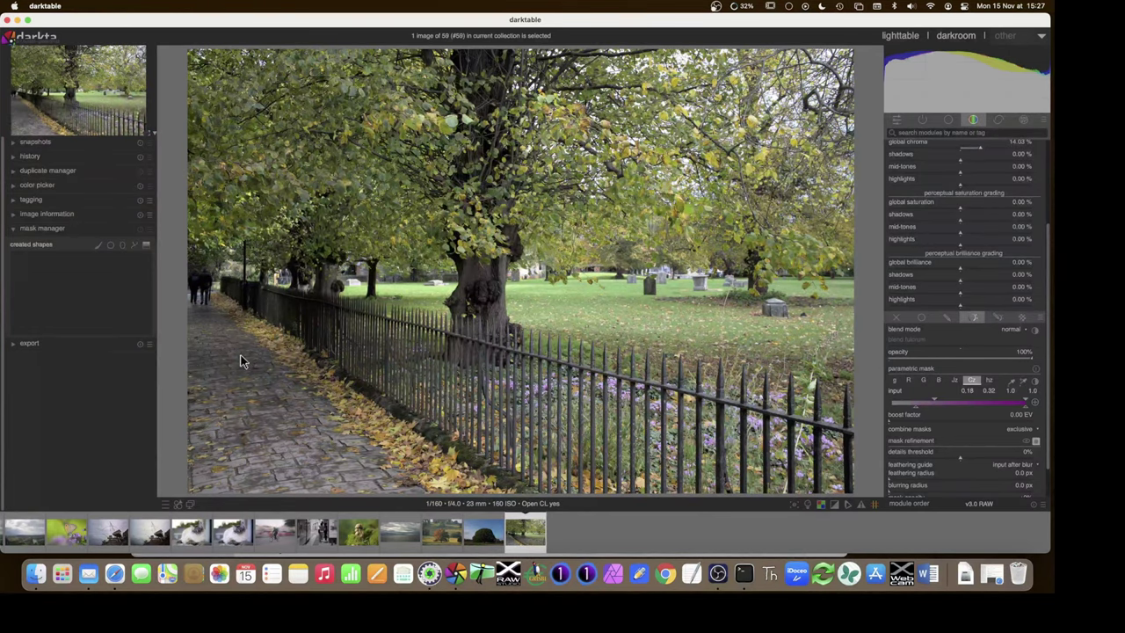
Reset the Cz channel with the overlay shown, set its lower input limits to 0.14 and 0.26, and hide the overlay.
{"action": "left_click", "coordinate": [1035, 442]}
{"action": "double_click", "coordinate": [948, 408]}
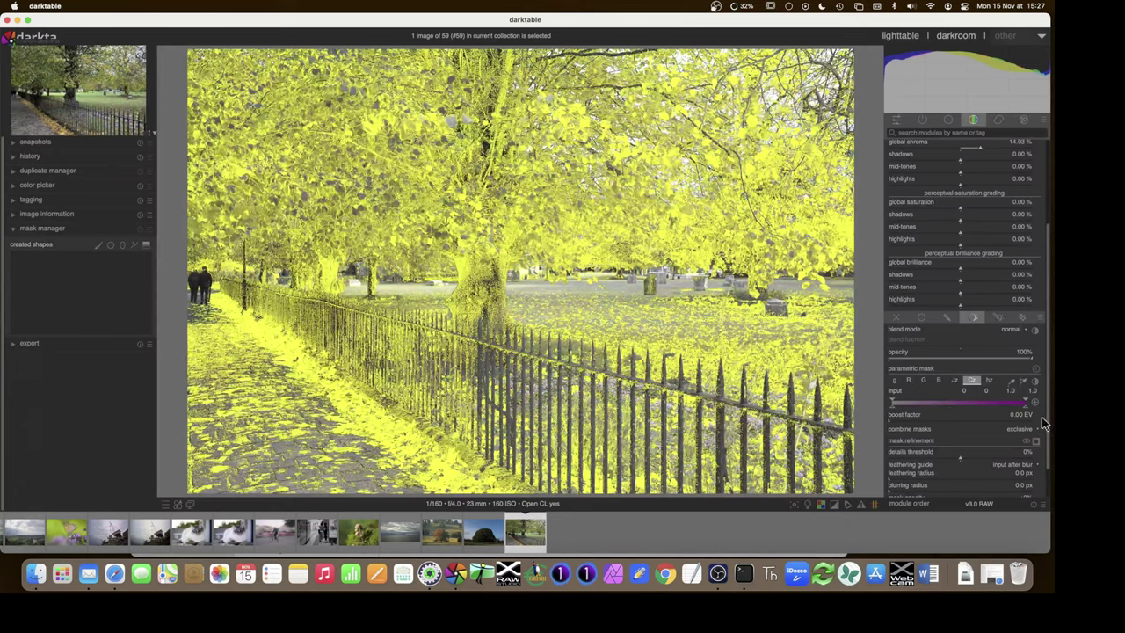
{"action": "mouse_move", "coordinate": [892, 409]}
{"action": "left_mouse_down"}
{"action": "mouse_move", "coordinate": [927, 412]}
{"action": "mouse_move", "coordinate": [903, 409]}
{"action": "left_mouse_up"}
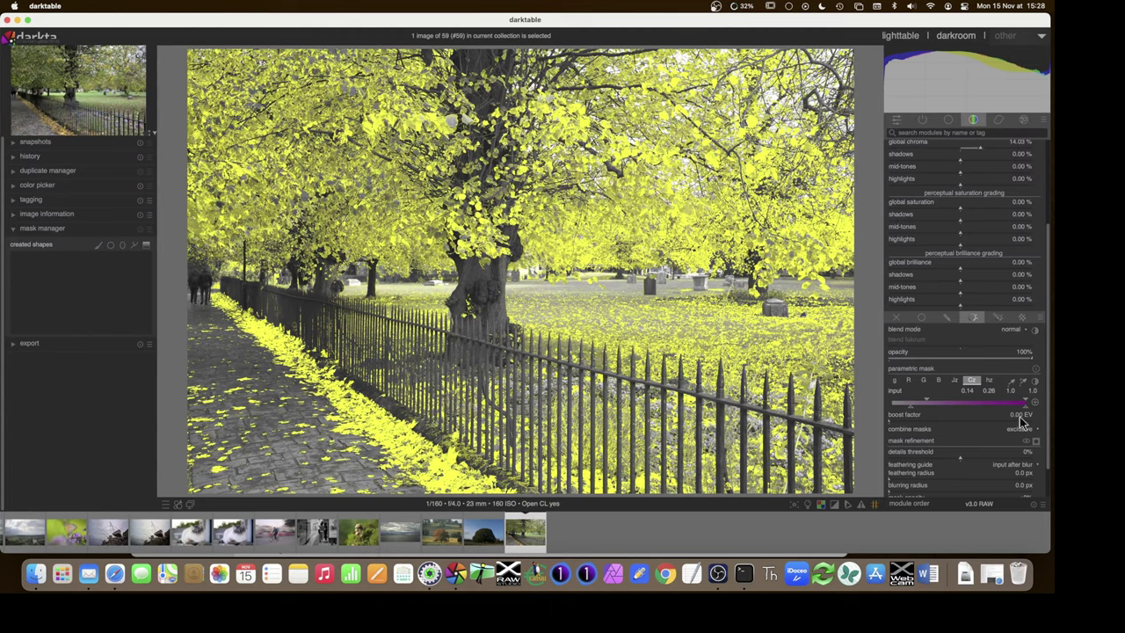
{"action": "left_click", "coordinate": [1035, 442]}
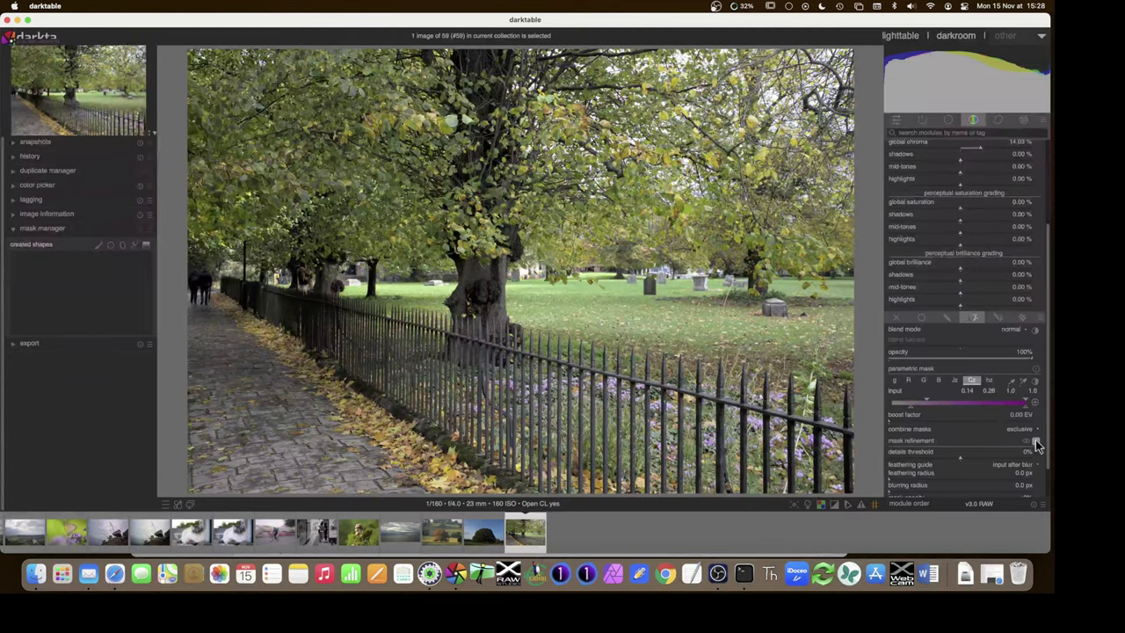
{"action": "scroll", "coordinate": [977, 321], "scroll_direction": "up", "scroll_amount": 3}
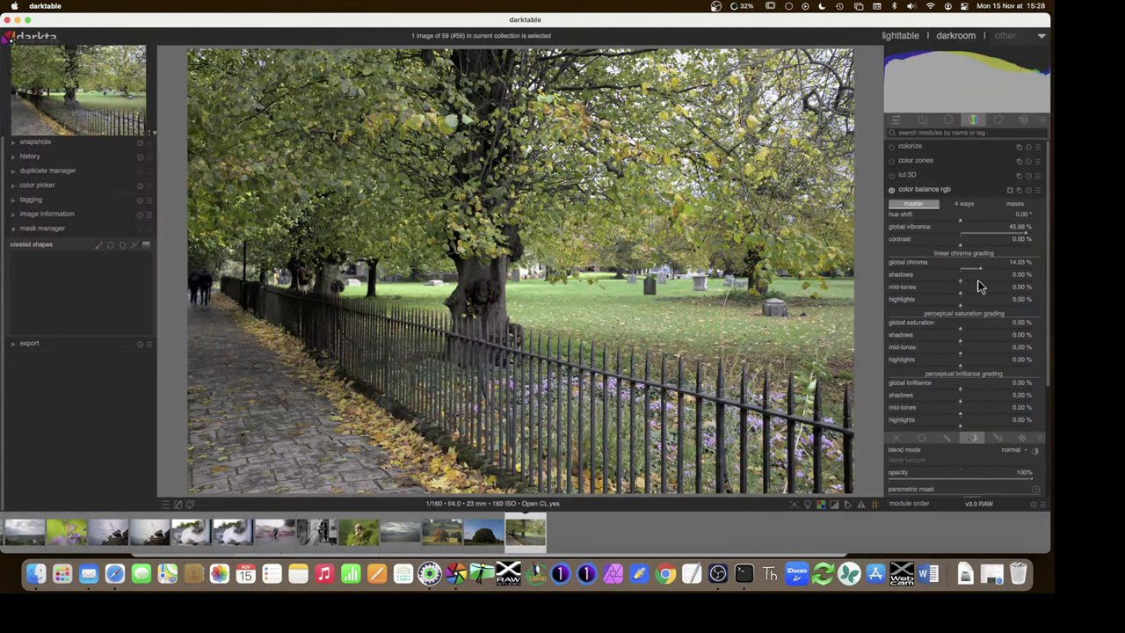
{"action": "scroll", "coordinate": [980, 287], "scroll_direction": "down", "scroll_amount": 1}
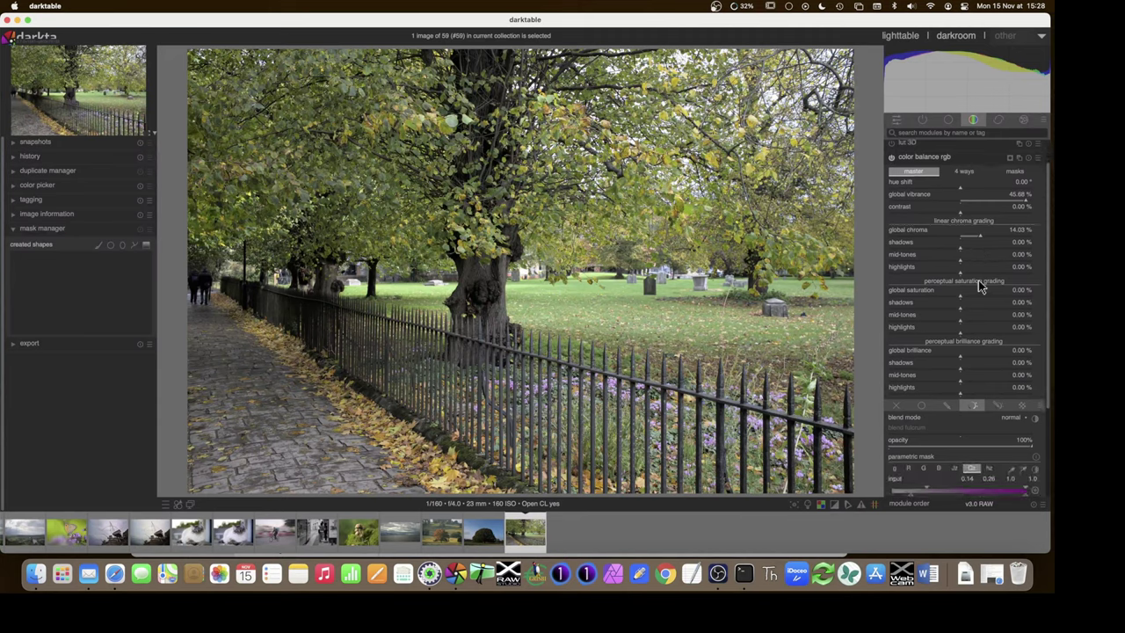
{"action": "scroll", "coordinate": [980, 287], "scroll_direction": "up", "scroll_amount": 1}
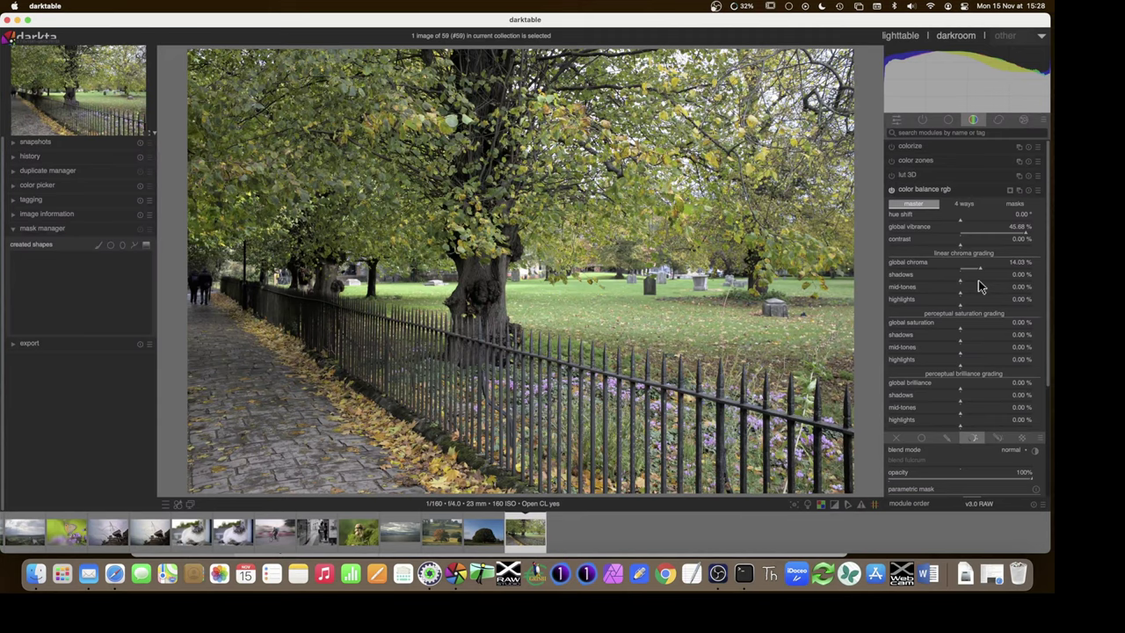
Set the global saturation to 14.21 % and the global brilliance to 16.73 % in color balance rgb.
{"action": "left_click", "coordinate": [1010, 327]}
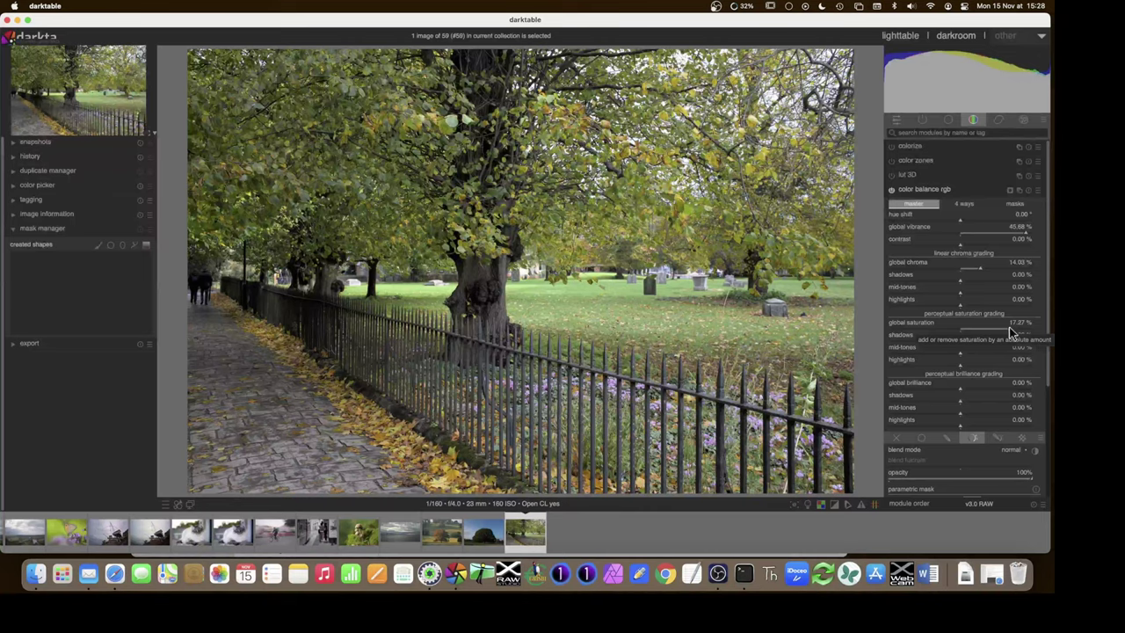
{"action": "left_click", "coordinate": [1000, 325]}
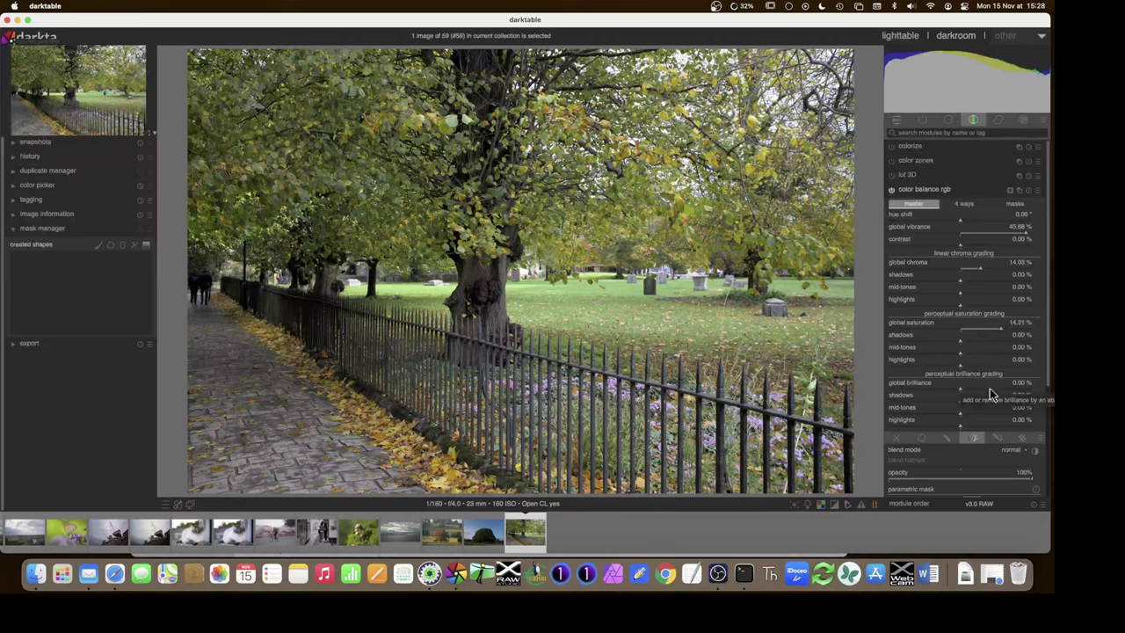
{"action": "left_click", "coordinate": [994, 388]}
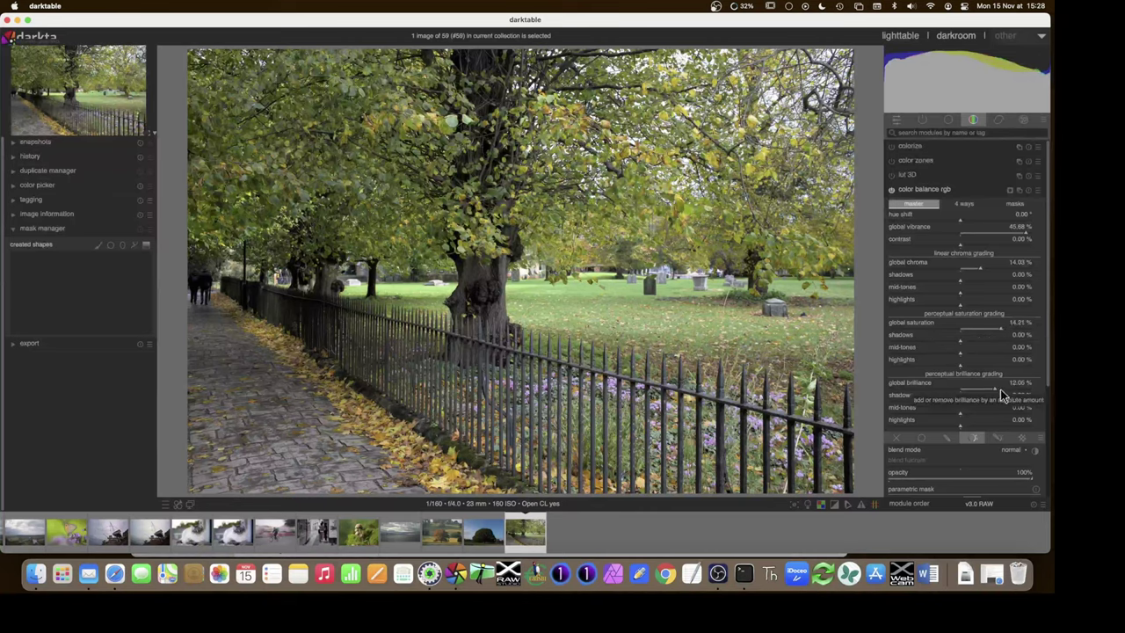
{"action": "left_click", "coordinate": [1008, 389]}
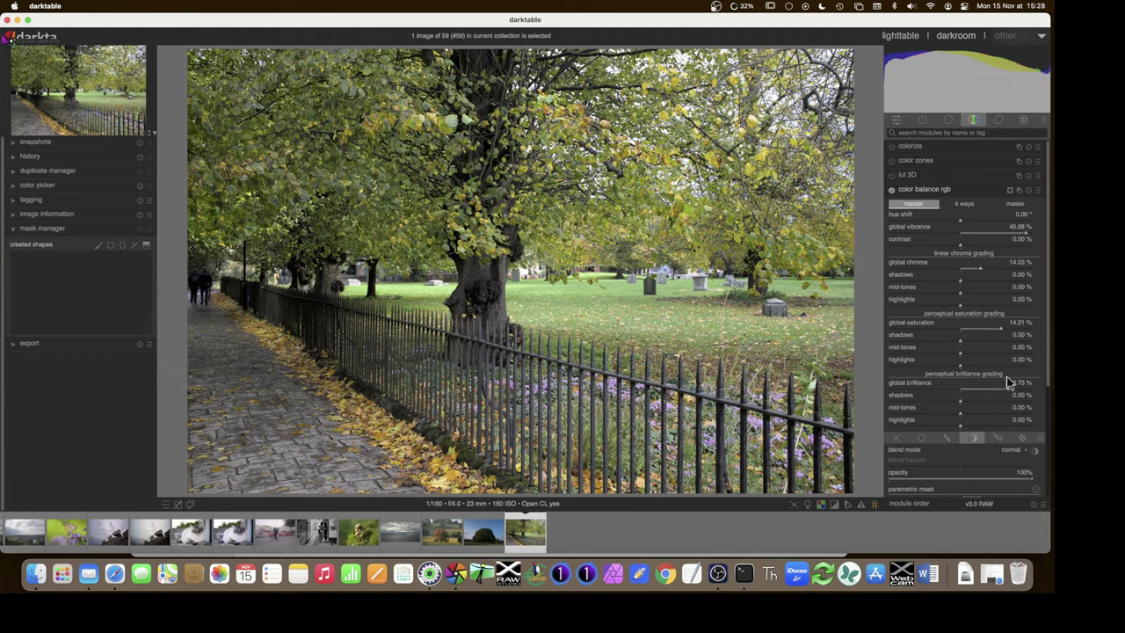
Raise the global vibrance beyond the slider's normal range to 75 %.
{"action": "left_click", "coordinate": [1032, 234]}
{"action": "right_click", "coordinate": [1029, 235]}
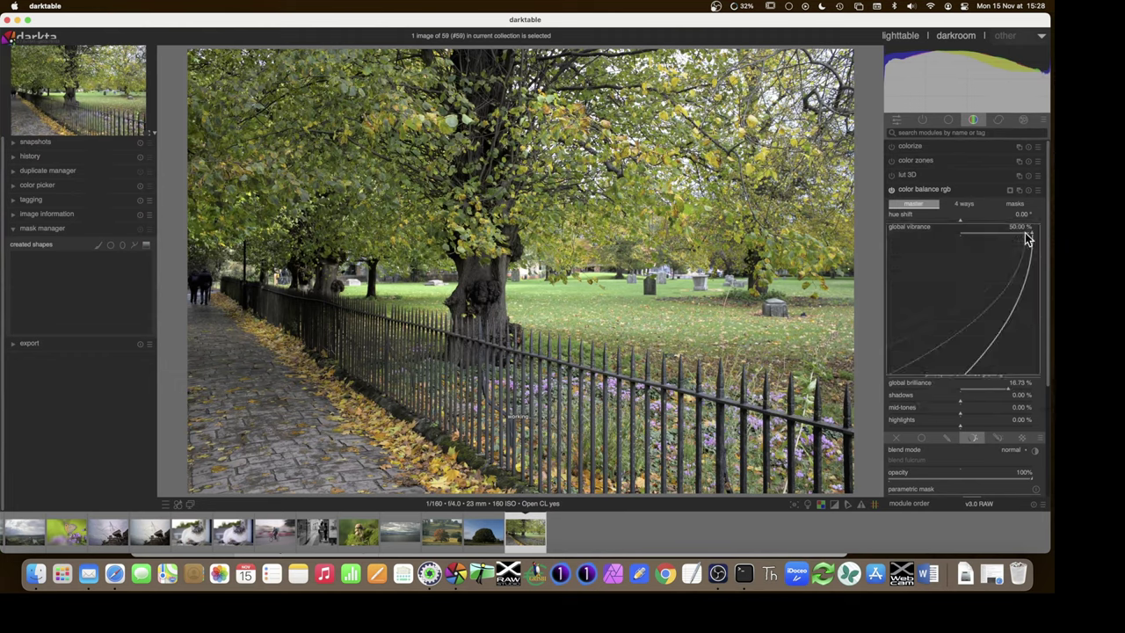
{"action": "type", "text": "75"}
{"action": "key", "text": "Return"}
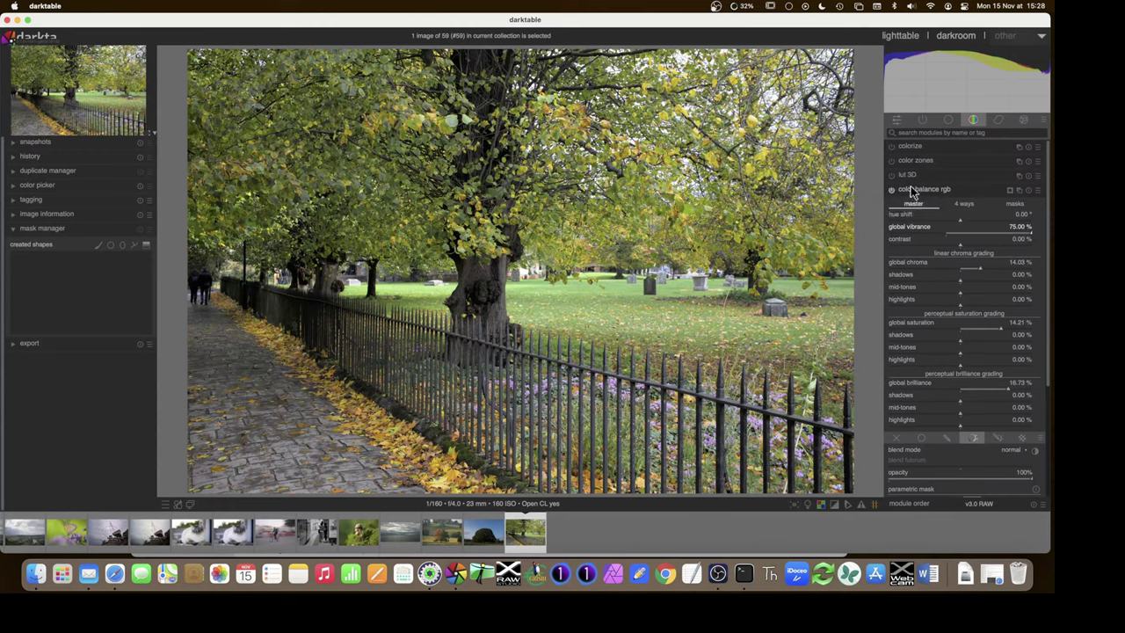
{"action": "left_click", "coordinate": [914, 191]}
{"action": "left_click", "coordinate": [934, 192]}
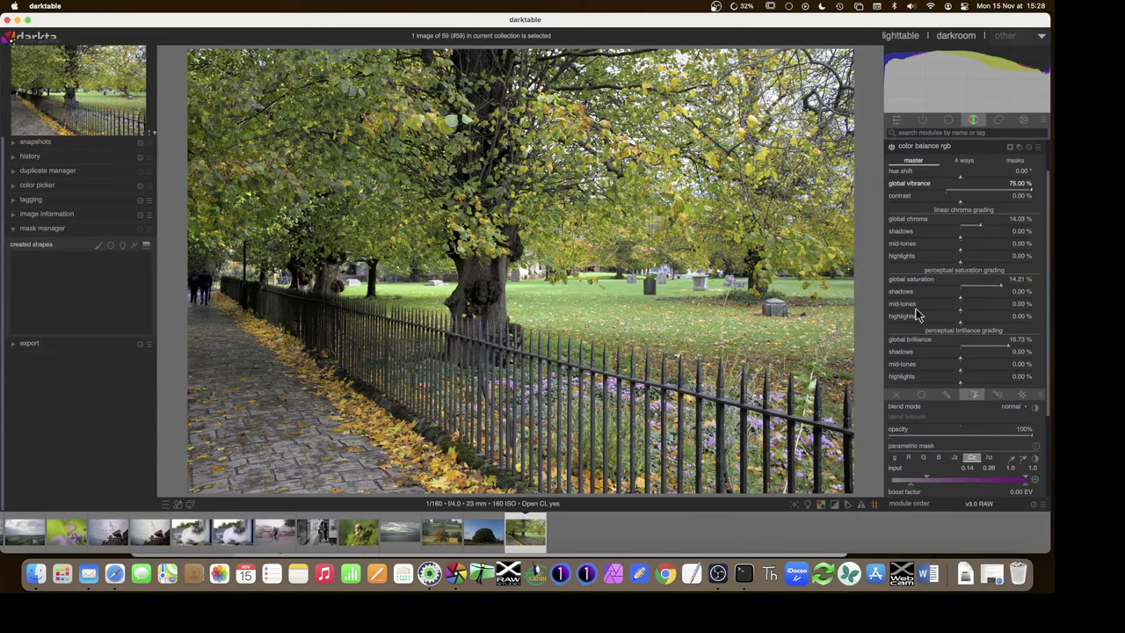
{"action": "scroll", "coordinate": [918, 316], "scroll_direction": "down", "scroll_amount": 5}
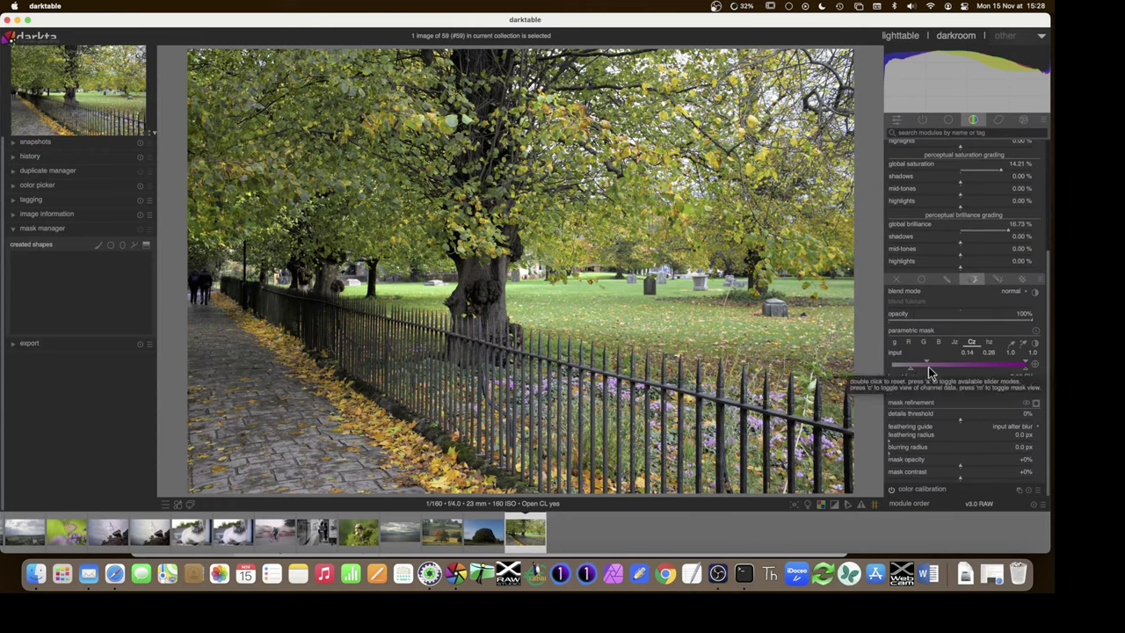
{"action": "scroll", "coordinate": [966, 268], "scroll_direction": "up", "scroll_amount": 5}
{"action": "scroll", "coordinate": [962, 275], "scroll_direction": "up", "scroll_amount": 3}
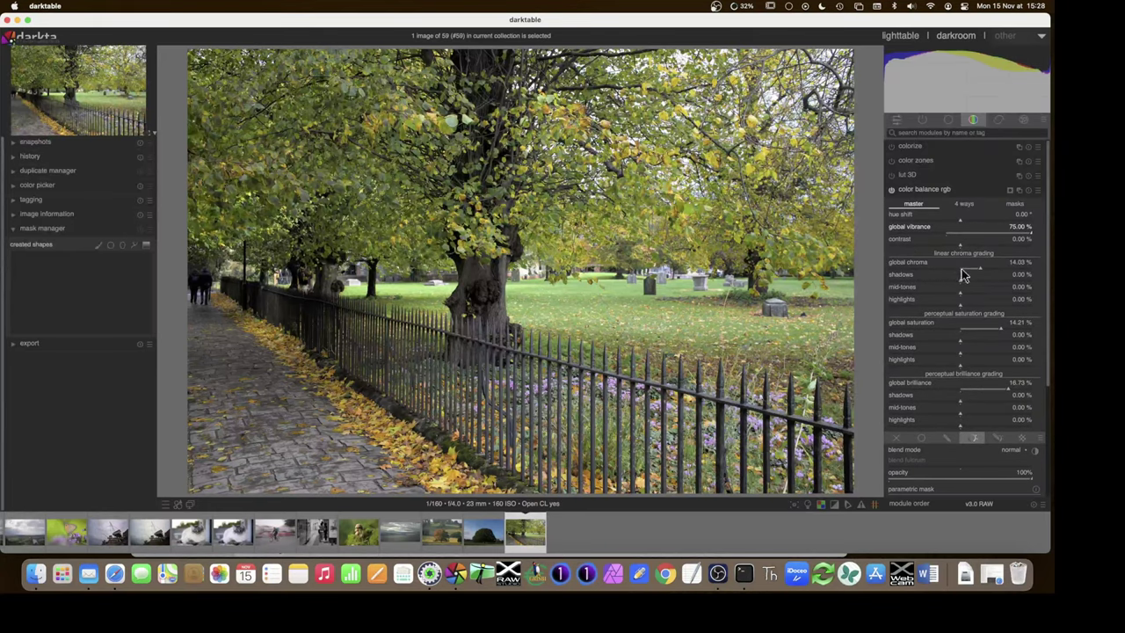
Add a new instance of the tone equalizer and give it a parametric mask on the hz channel.
{"action": "left_click", "coordinate": [922, 189]}
{"action": "left_click", "coordinate": [946, 120]}
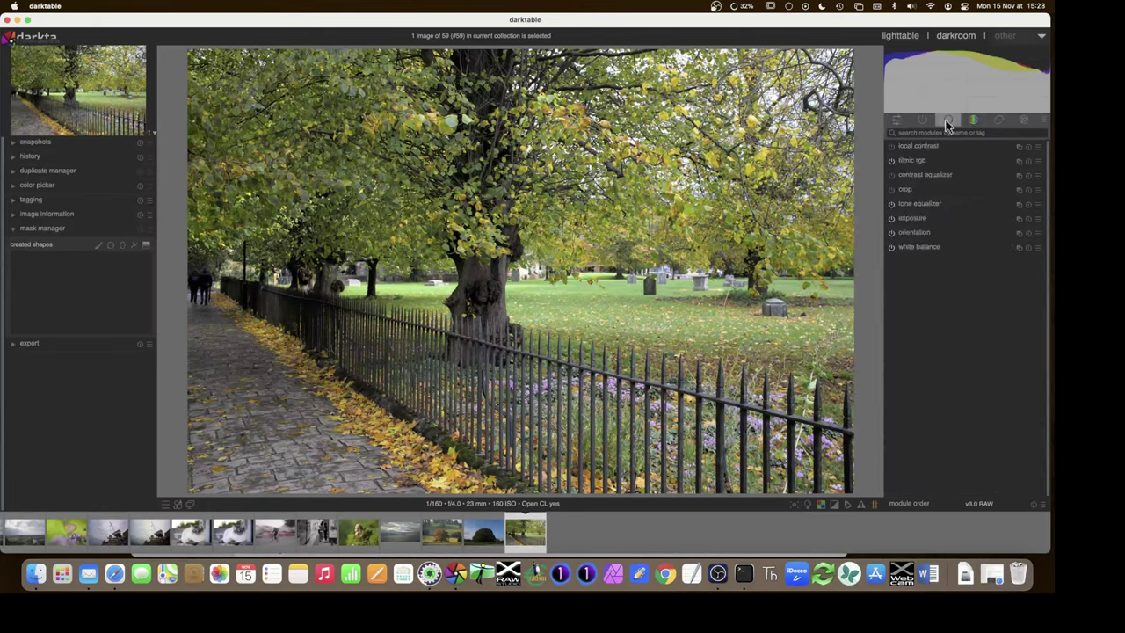
{"action": "left_click", "coordinate": [1014, 207]}
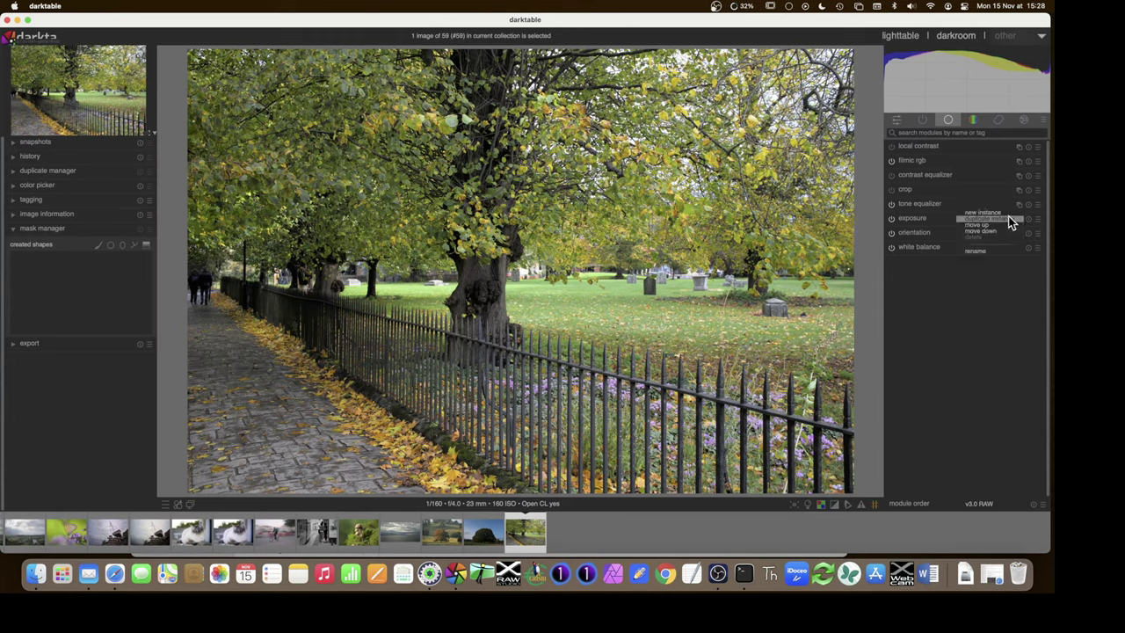
{"action": "left_click", "coordinate": [1007, 212]}
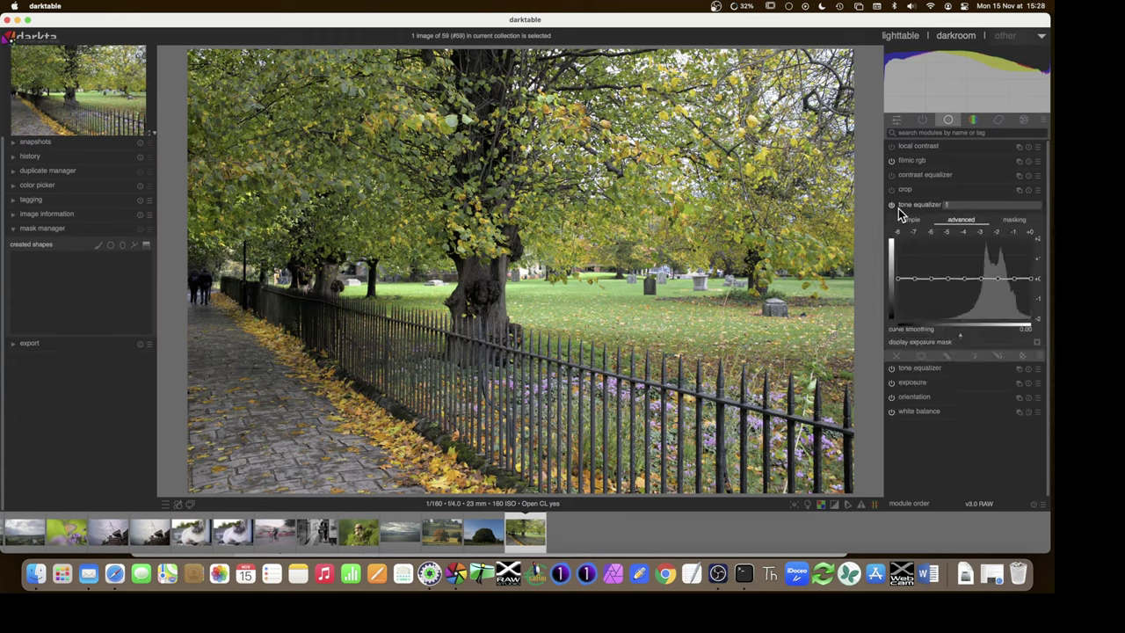
{"action": "left_click", "coordinate": [972, 355]}
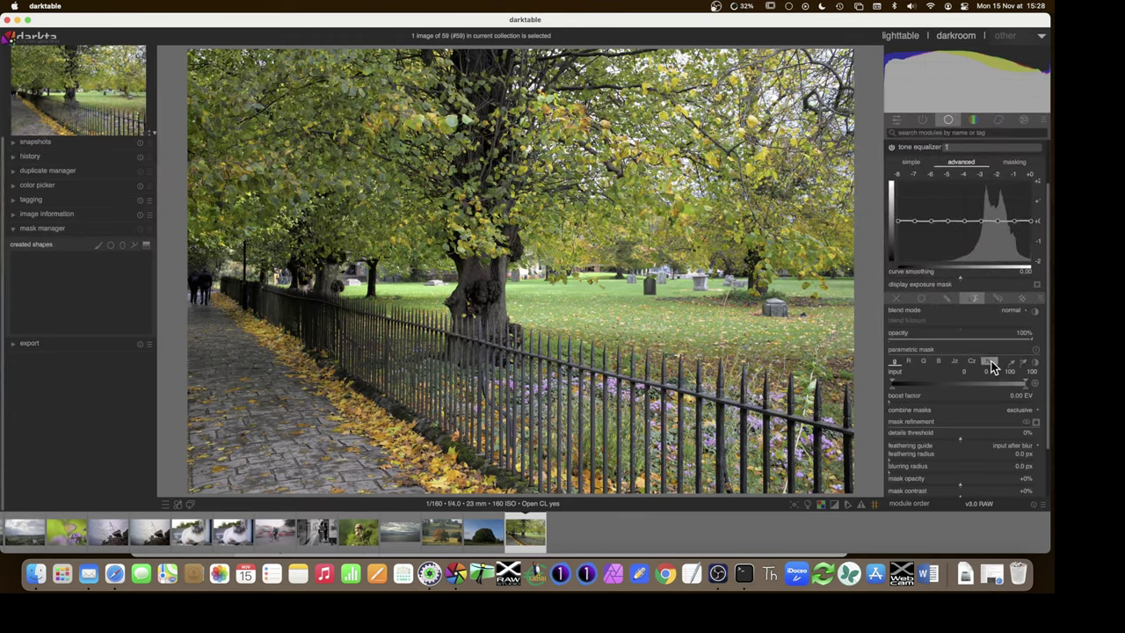
{"action": "left_click", "coordinate": [989, 361]}
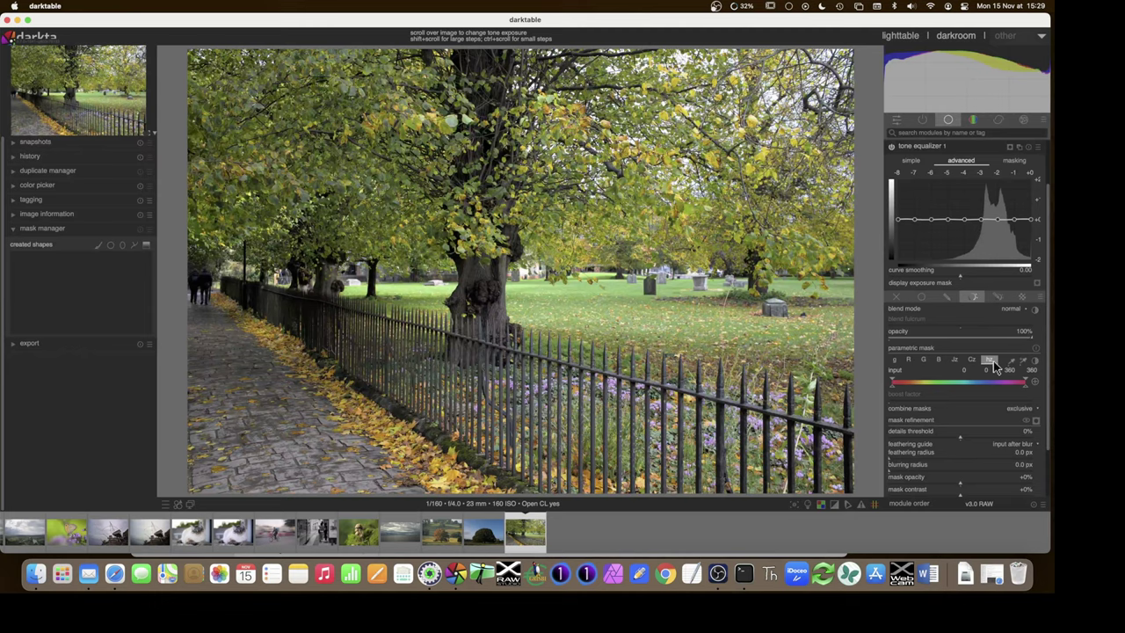
{"action": "left_click", "coordinate": [989, 362]}
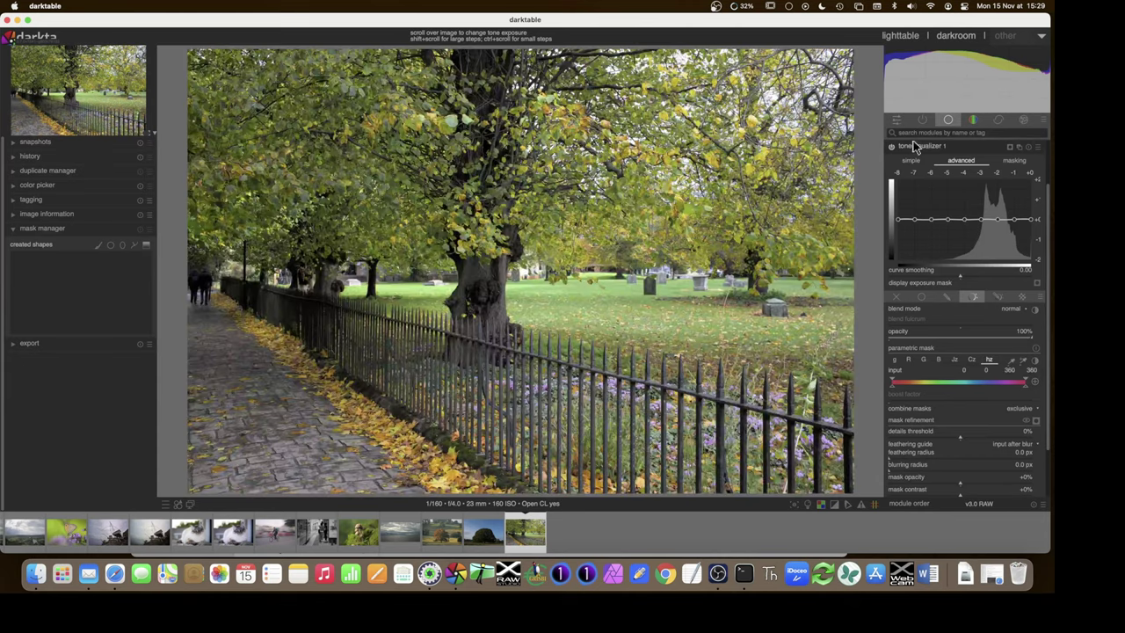
Review the hz channel's mask limits in color balance rgb.
{"action": "left_click", "coordinate": [916, 147]}
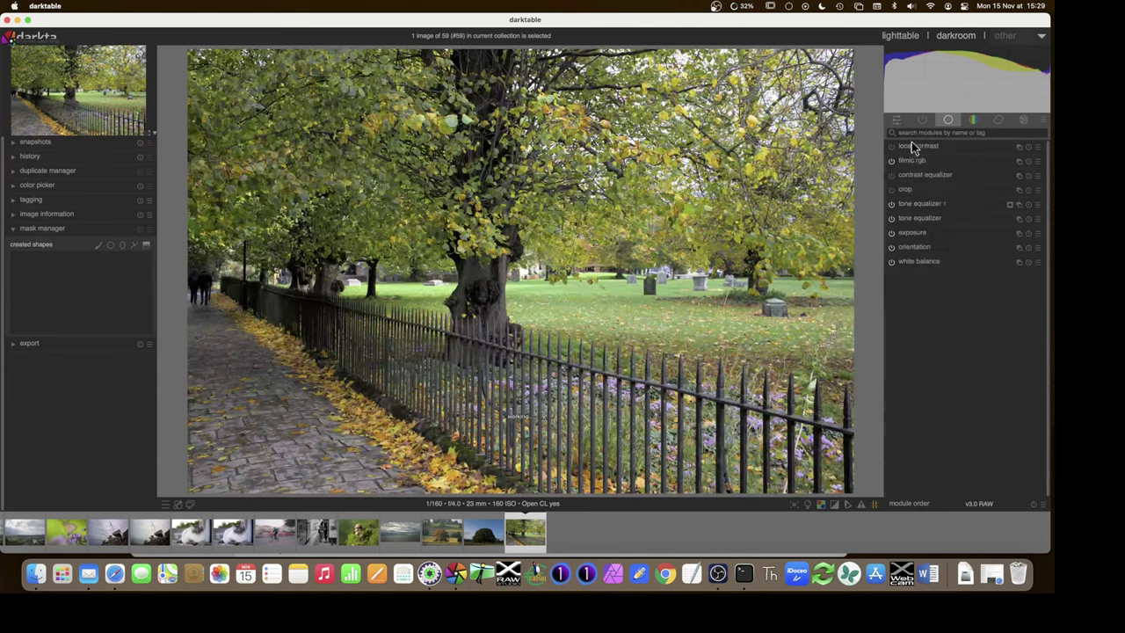
{"action": "left_click", "coordinate": [973, 120]}
{"action": "left_click", "coordinate": [929, 193]}
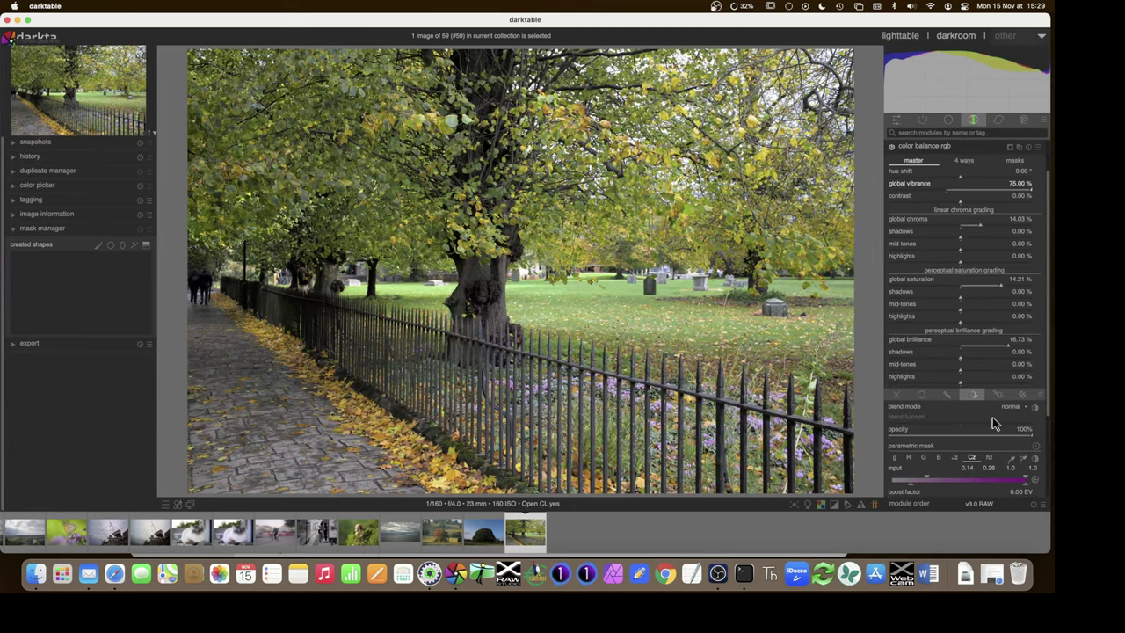
{"action": "left_click", "coordinate": [988, 457]}
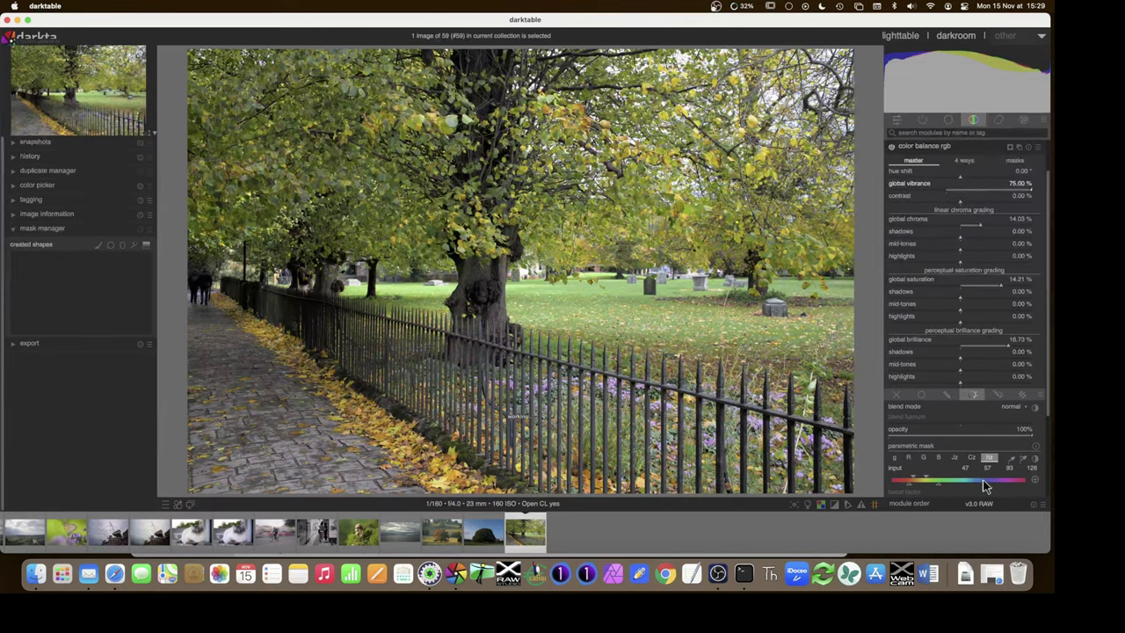
{"action": "key", "text": "c"}
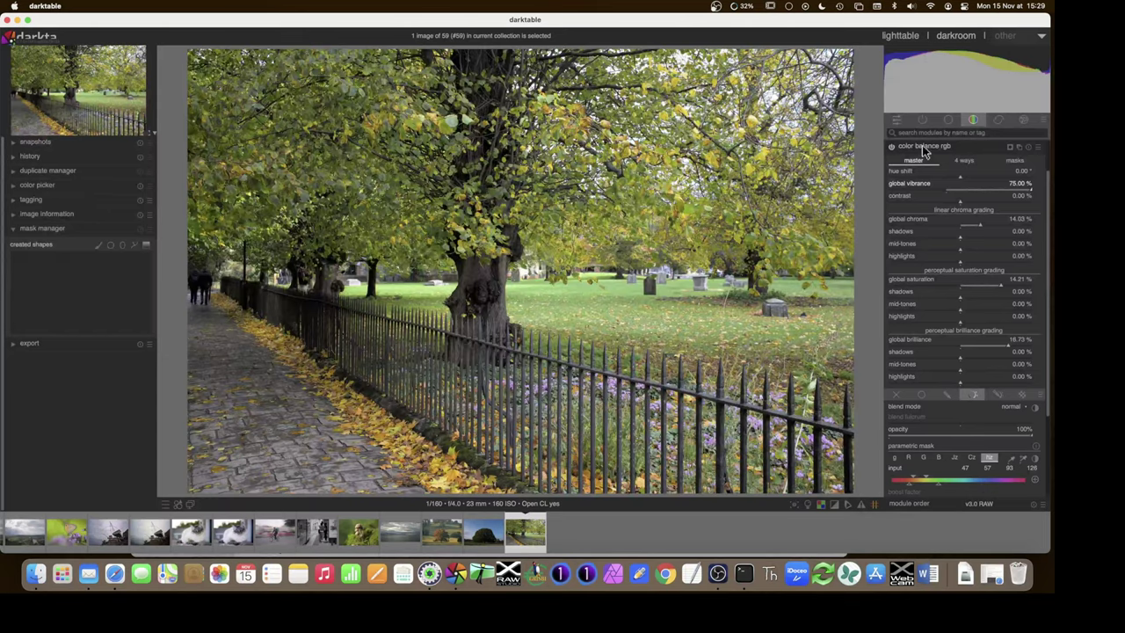
Reopen the tone equalizer 1 instance among the active modules and toggle its hz channel data view on and off.
{"action": "left_click", "coordinate": [923, 123]}
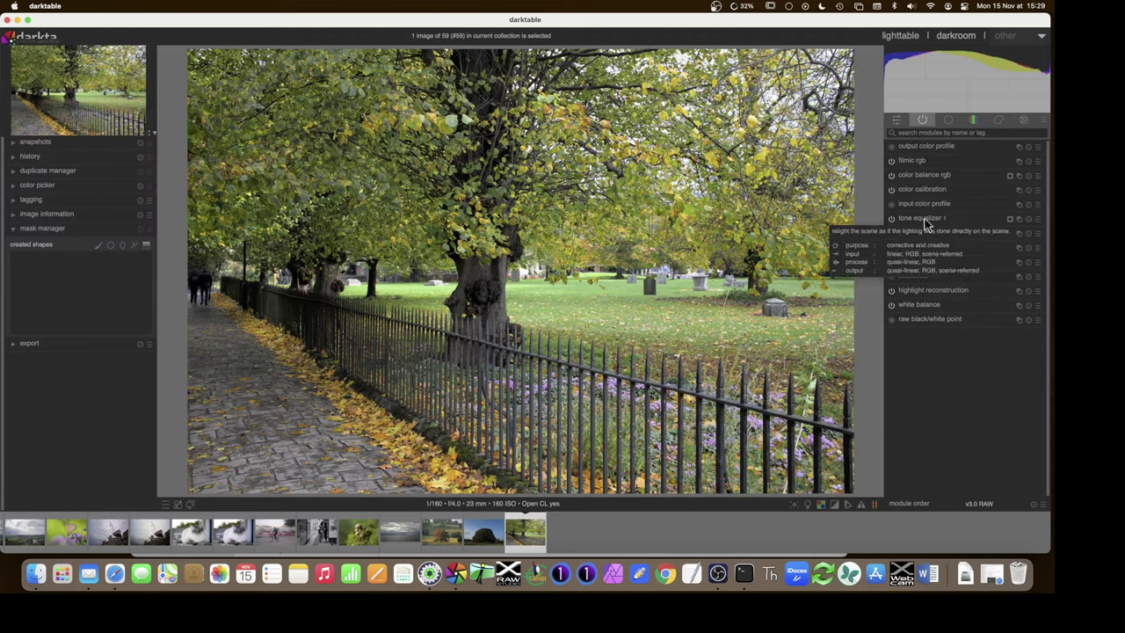
{"action": "mouse_move", "coordinate": [920, 209]}
{"action": "left_click", "coordinate": [923, 220]}
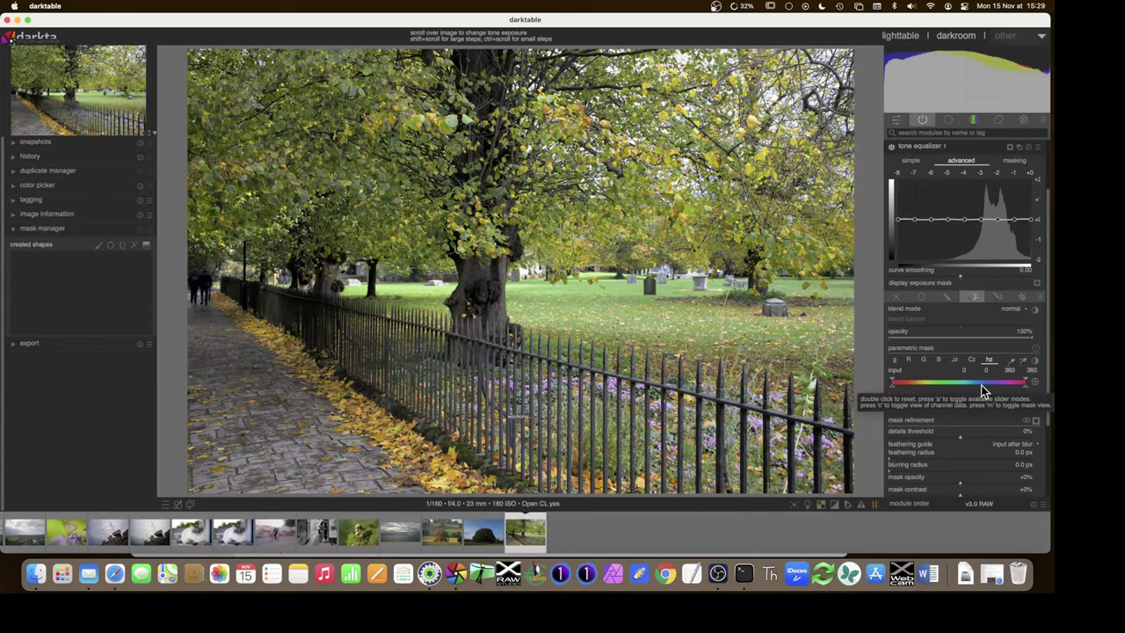
{"action": "key", "text": "c"}
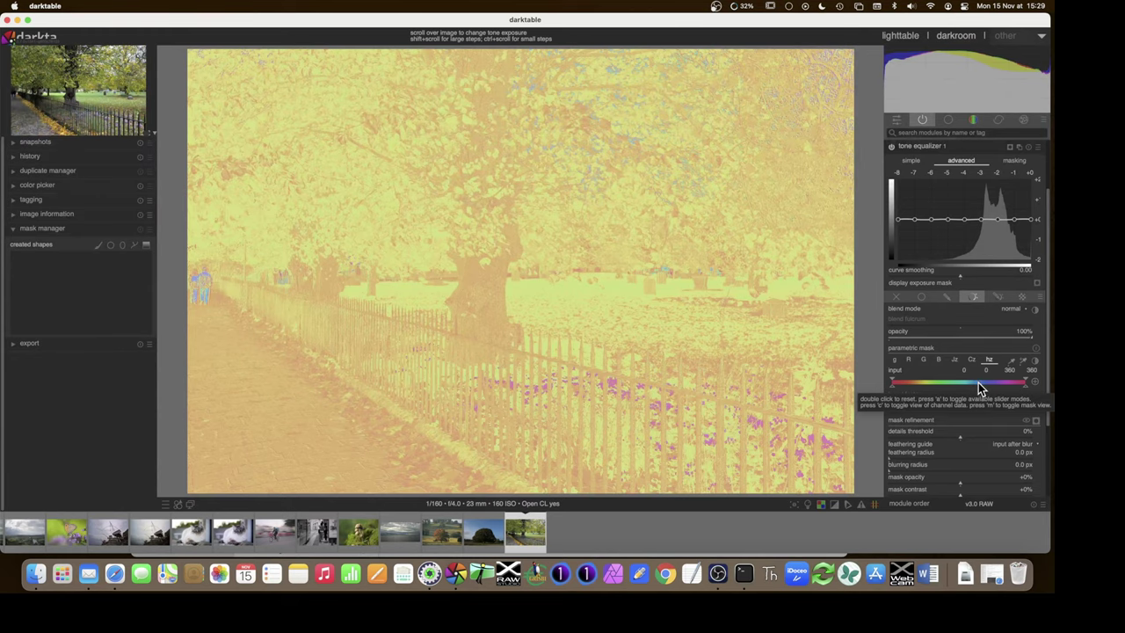
{"action": "key", "text": "c"}
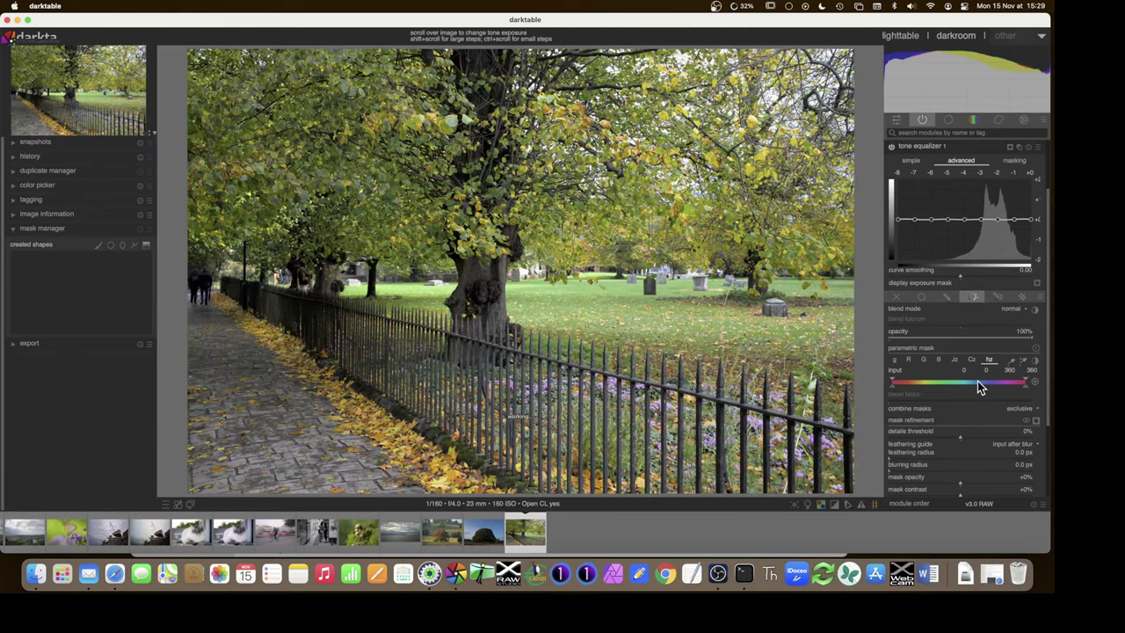
Set the hz channel's lower input limits to 199 and 246 to isolate the purple flowers, and show the mask overlay.
{"action": "key", "text": "c"}
{"action": "left_click_drag", "start_coordinate": [892, 390], "coordinate": [991, 394]}
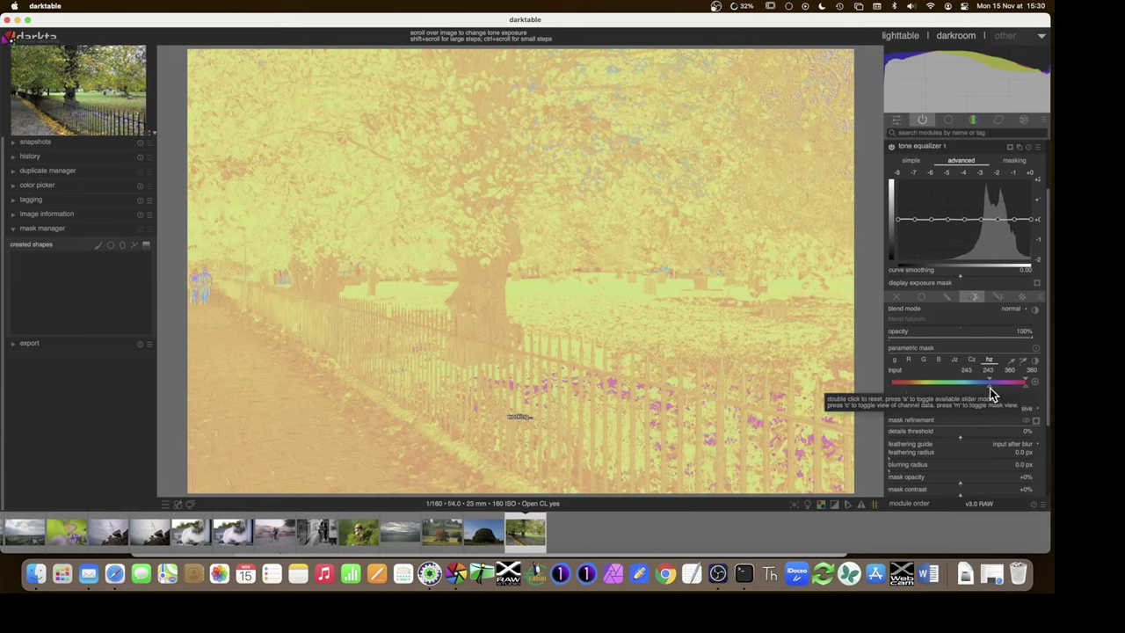
{"action": "scroll", "coordinate": [991, 393], "scroll_direction": "down", "scroll_amount": 5}
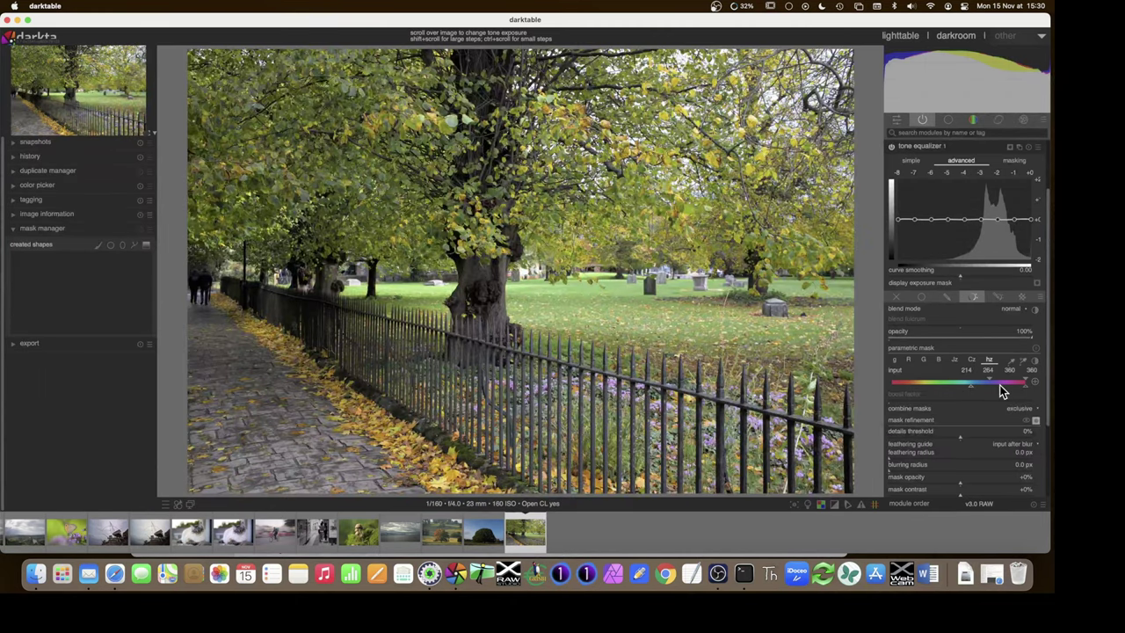
{"action": "left_click", "coordinate": [1036, 422]}
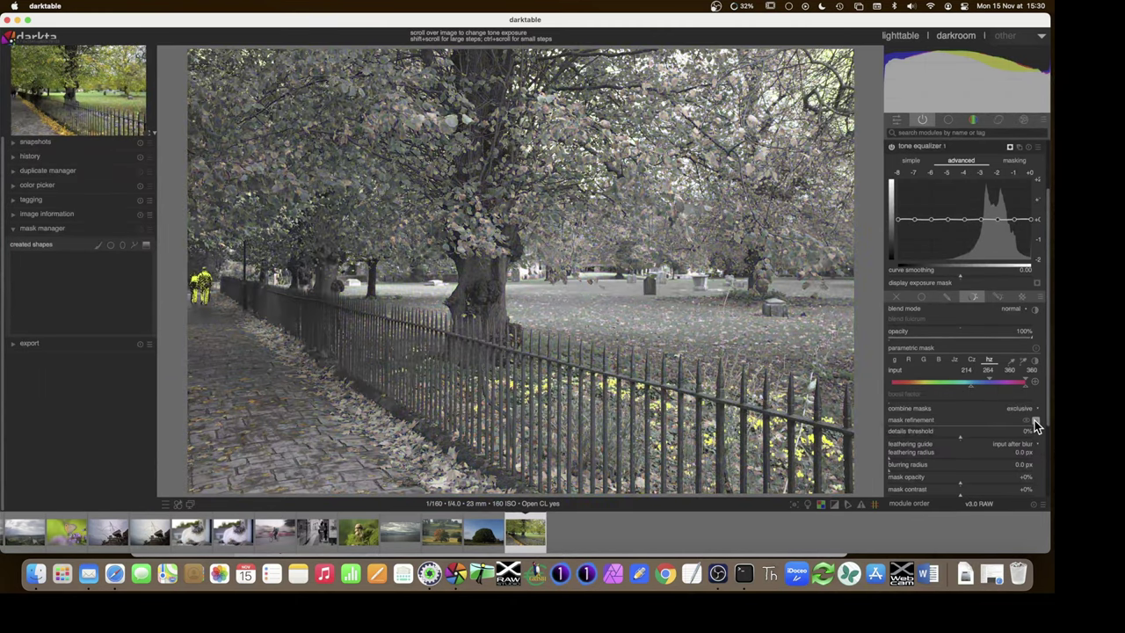
{"action": "left_click_drag", "start_coordinate": [987, 379], "coordinate": [957, 389]}
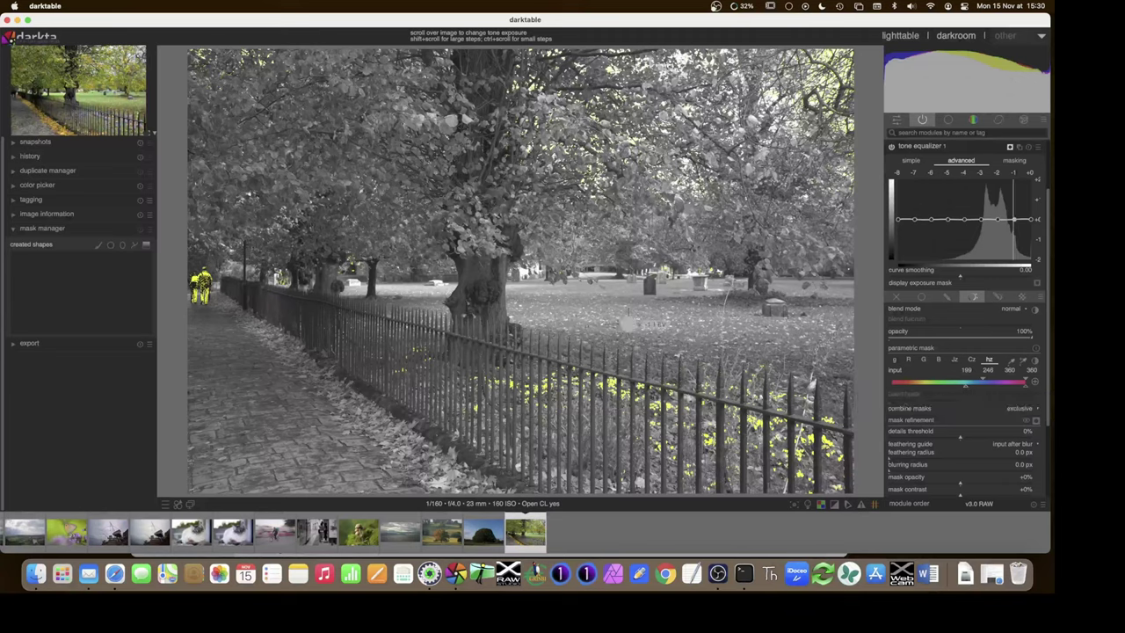
Set the Jz channel's lower input limits to 0.41 and 0.51, return to the hz channel and hide the mask overlay.
{"action": "left_click", "coordinate": [958, 363]}
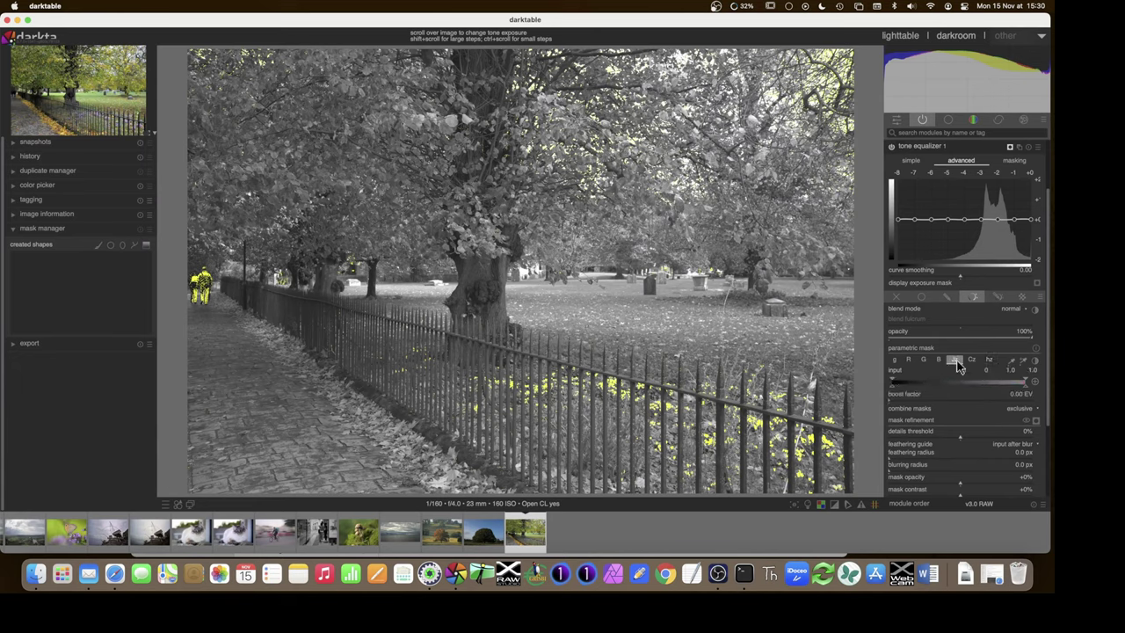
{"action": "left_click_drag", "start_coordinate": [893, 388], "coordinate": [947, 390]}
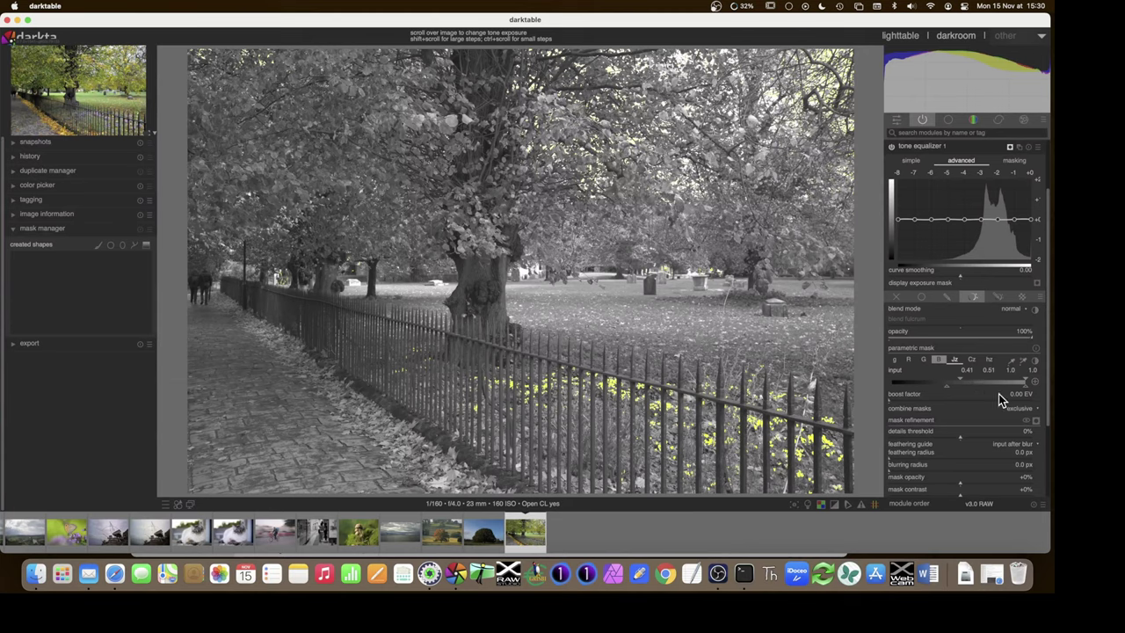
{"action": "left_click", "coordinate": [989, 361]}
{"action": "scroll", "coordinate": [1009, 389], "scroll_direction": "down", "scroll_amount": 1}
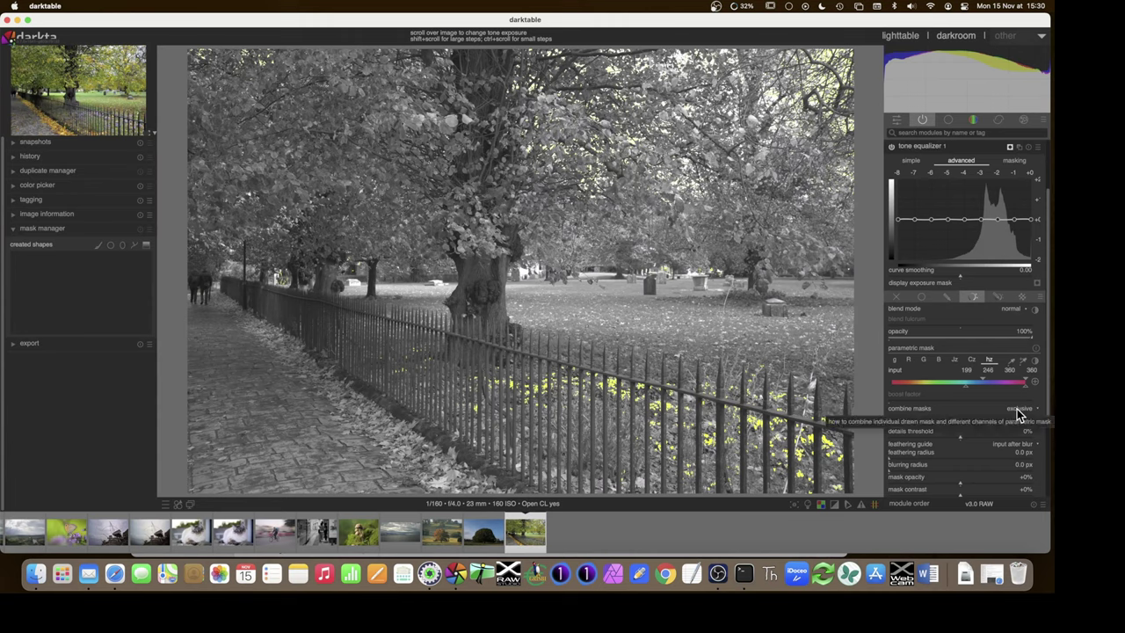
{"action": "left_click", "coordinate": [1037, 425]}
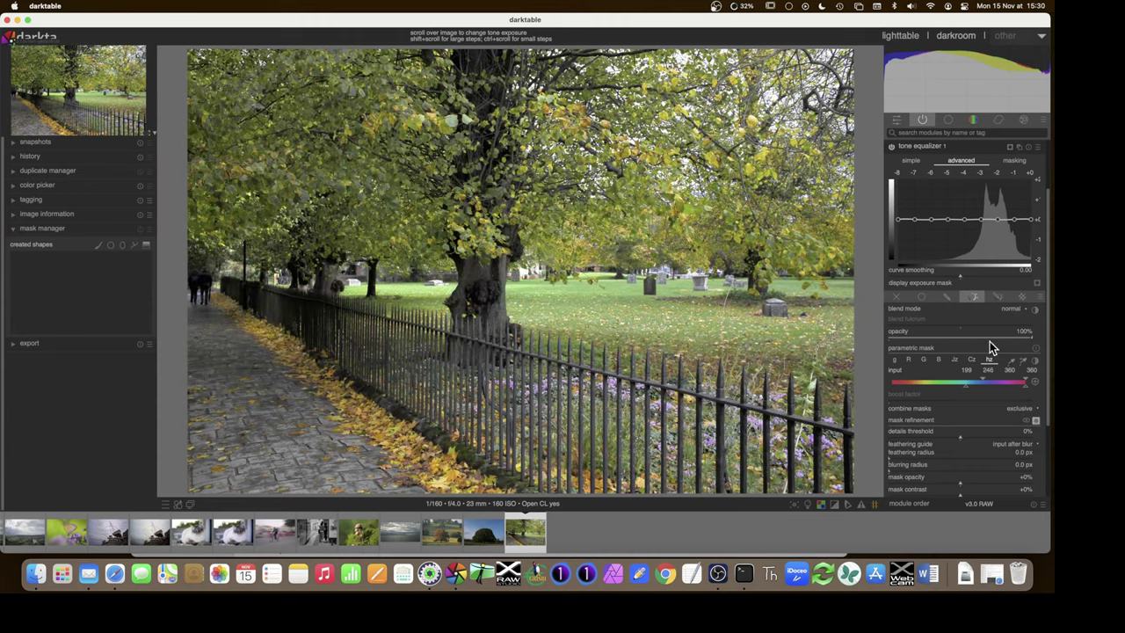
Try raising the tone equalizer 1 curve between about -4 and -1 EV to brighten the masked flowers.
{"action": "left_click_drag", "start_coordinate": [999, 220], "coordinate": [997, 211]}
{"action": "scroll", "coordinate": [988, 212], "scroll_direction": "up", "scroll_amount": 2}
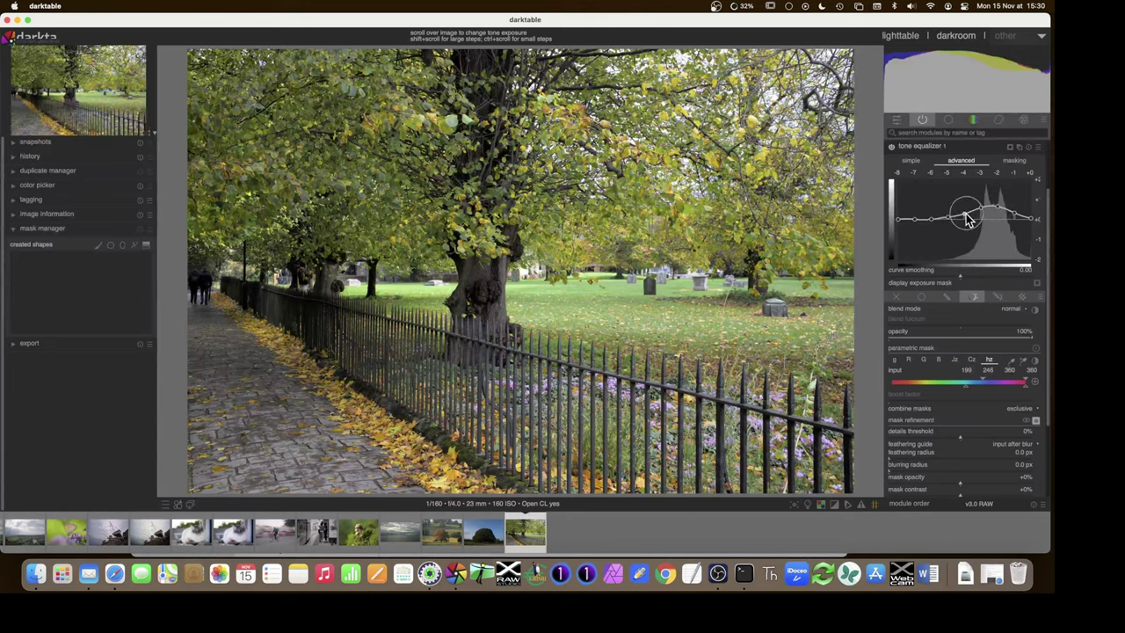
{"action": "scroll", "coordinate": [1004, 208], "scroll_direction": "up", "scroll_amount": 2}
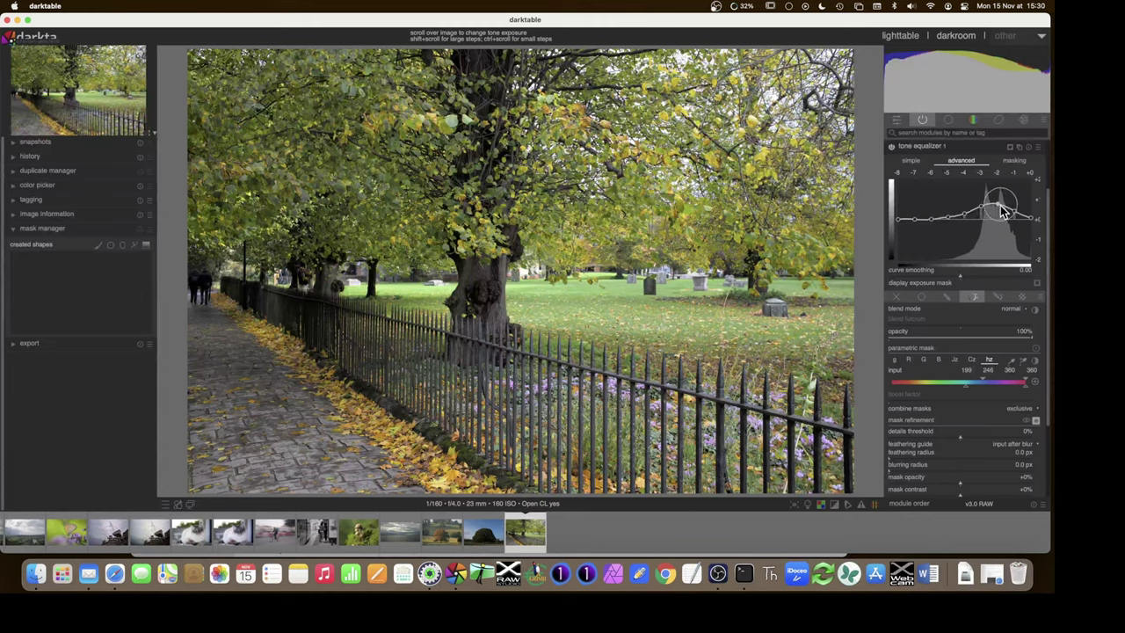
Switch tone equalizer 1 off and on to compare its effect, and reset its tone curve.
{"action": "left_click", "coordinate": [892, 148]}
{"action": "left_click", "coordinate": [892, 148]}
{"action": "left_click", "coordinate": [892, 148]}
{"action": "left_click", "coordinate": [891, 148]}
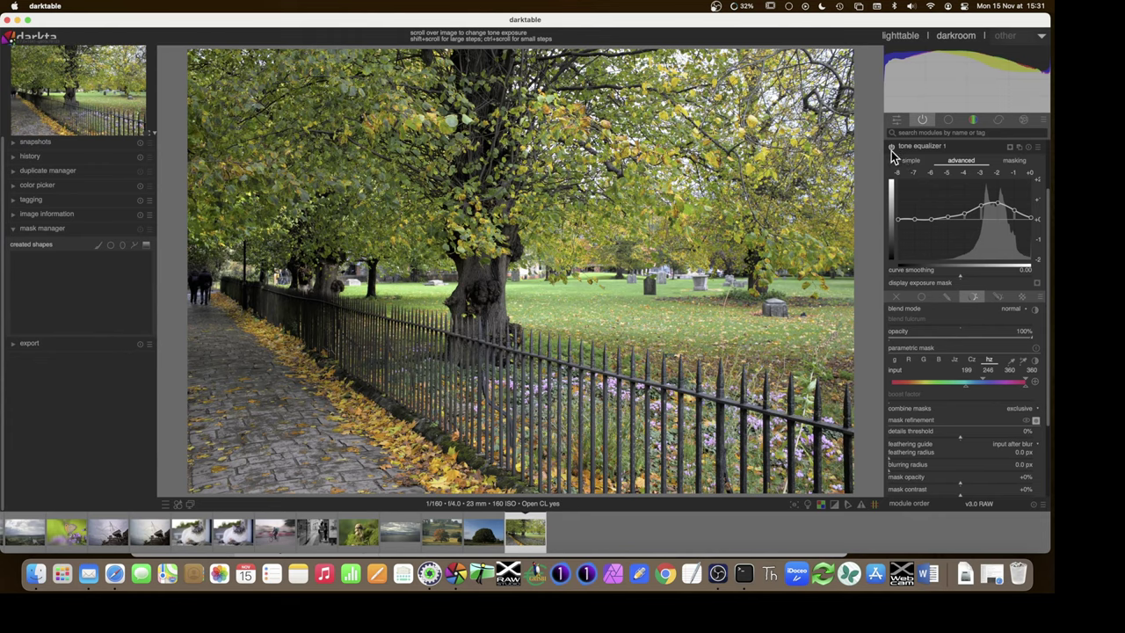
{"action": "double_click", "coordinate": [952, 219]}
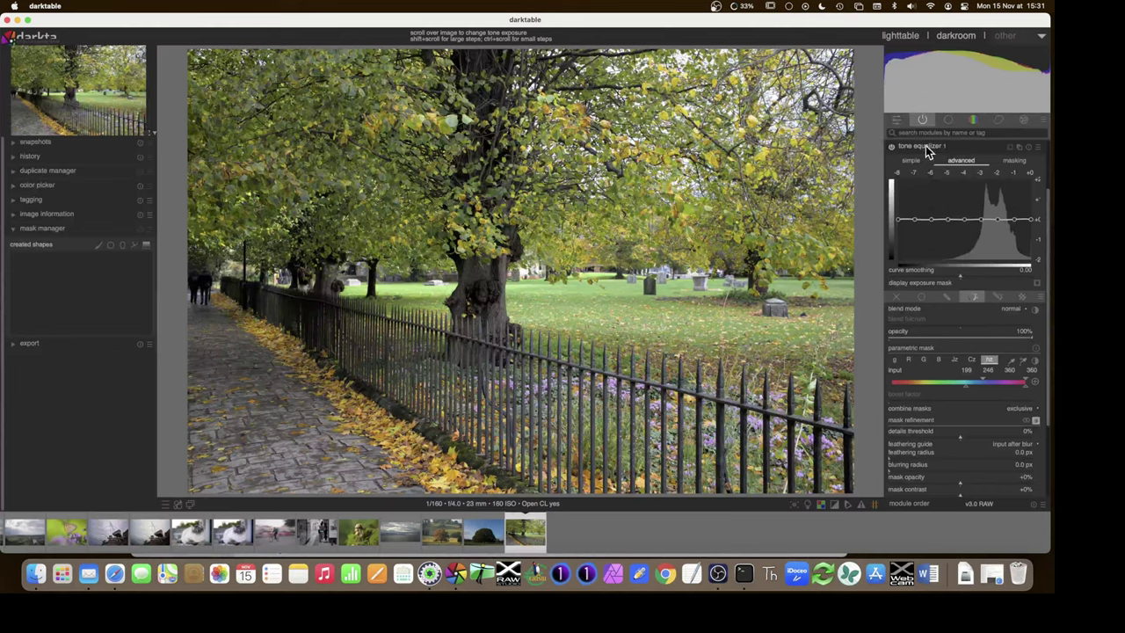
Add a new color balance rgb instance and set its raster mask to the tone equalizer 1 mask.
{"action": "left_click", "coordinate": [922, 118]}
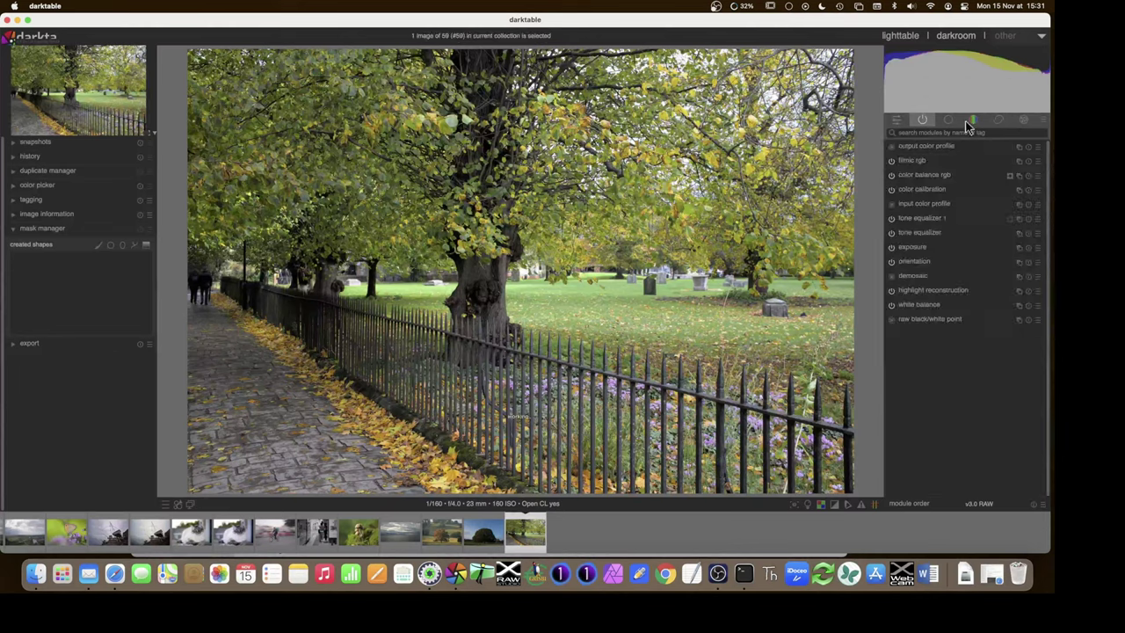
{"action": "left_click", "coordinate": [973, 121]}
{"action": "left_click", "coordinate": [1017, 192]}
{"action": "left_click", "coordinate": [1004, 196]}
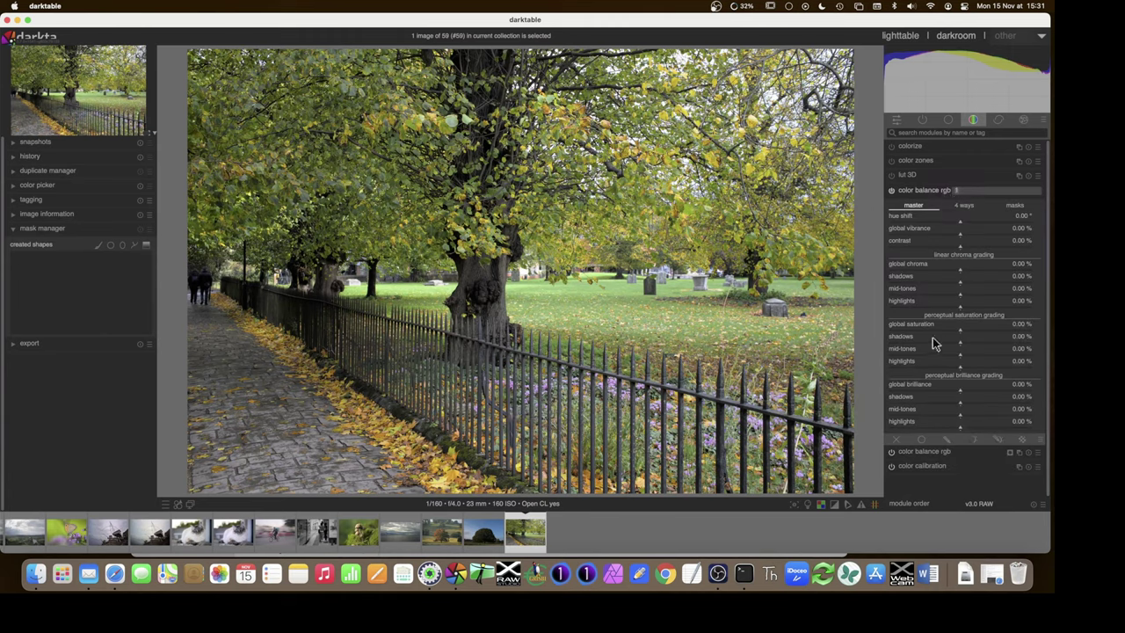
{"action": "left_click", "coordinate": [1022, 440]}
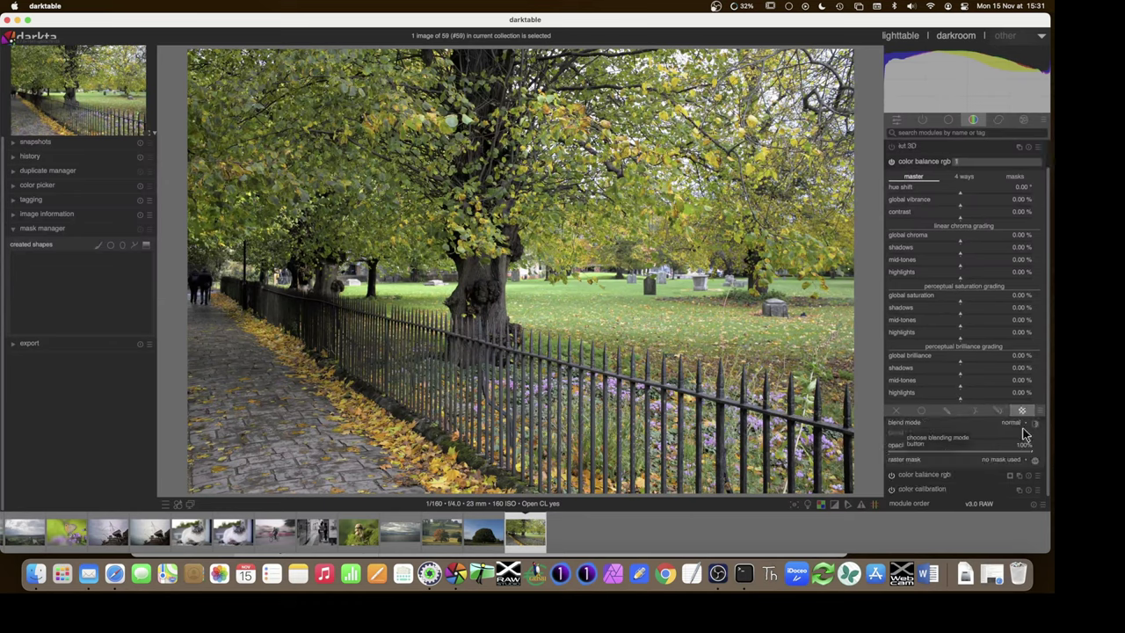
{"action": "left_click", "coordinate": [1017, 460]}
{"action": "left_click", "coordinate": [1012, 466]}
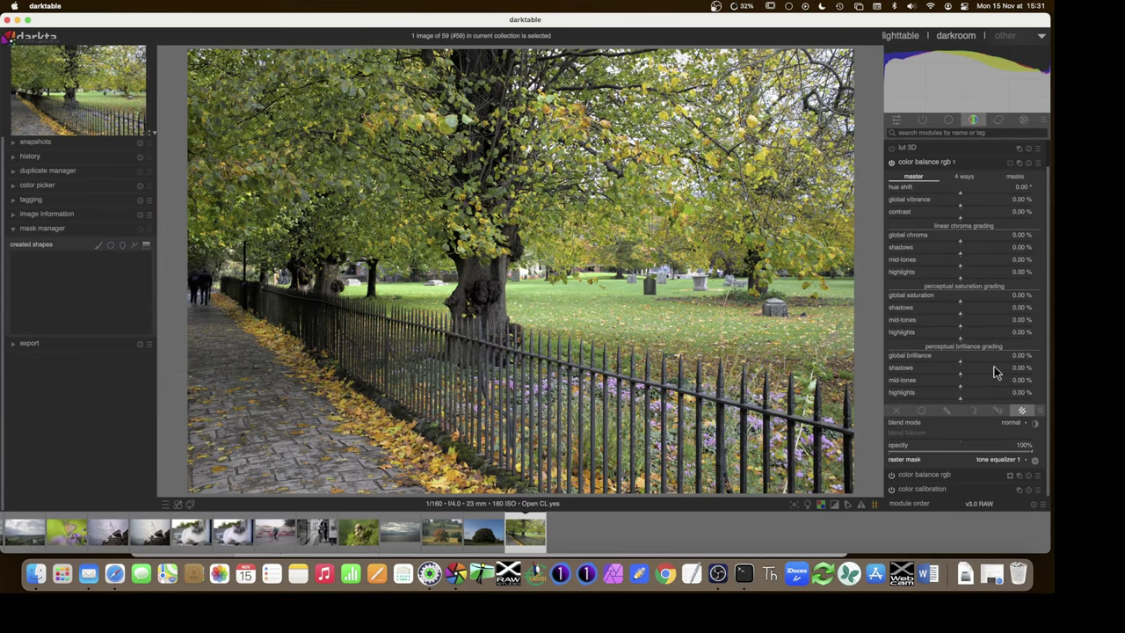
Set color balance rgb 1's global saturation to about 17.63% and its global chroma to about 30.94%.
{"action": "left_click", "coordinate": [1010, 300]}
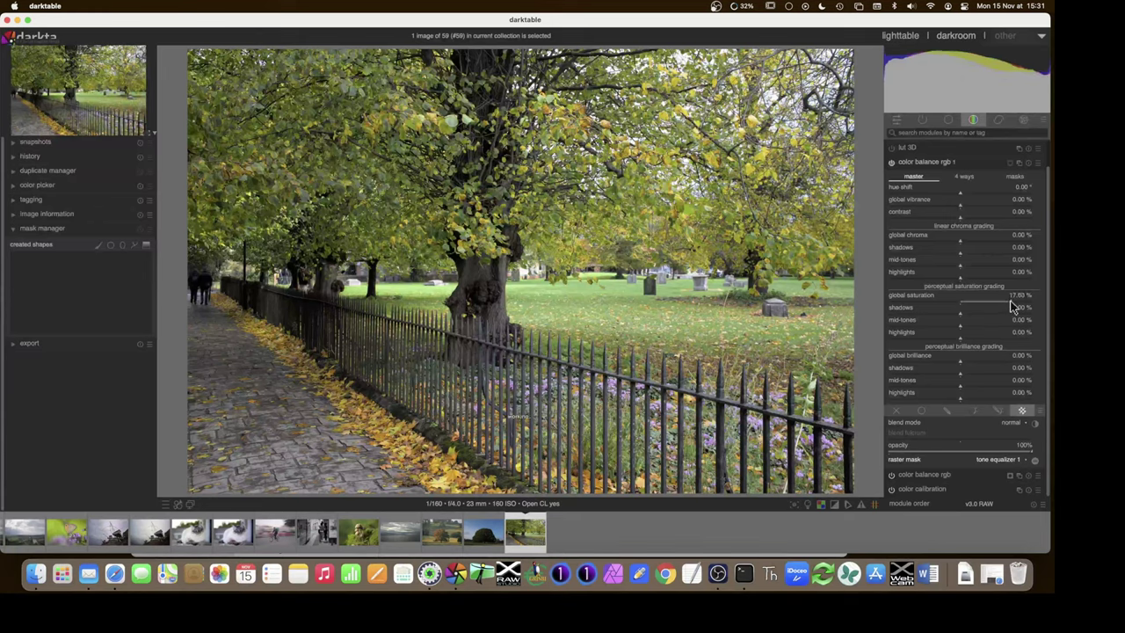
{"action": "left_click", "coordinate": [1005, 243]}
Try hue shifts of about -106°, -95° and 24° on the masked flowers, and reset the hue shift.
{"action": "mouse_move", "coordinate": [958, 195]}
{"action": "left_mouse_down"}
{"action": "mouse_move", "coordinate": [911, 201]}
{"action": "mouse_move", "coordinate": [955, 202]}
{"action": "left_mouse_up"}
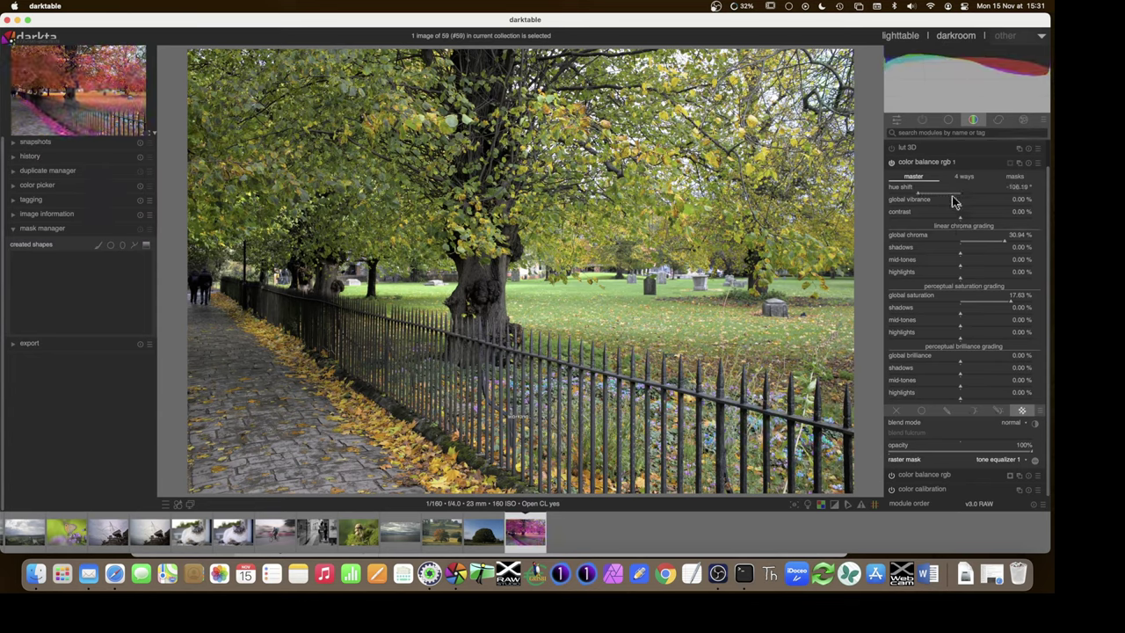
{"action": "left_click_drag", "start_coordinate": [954, 193], "coordinate": [906, 196]}
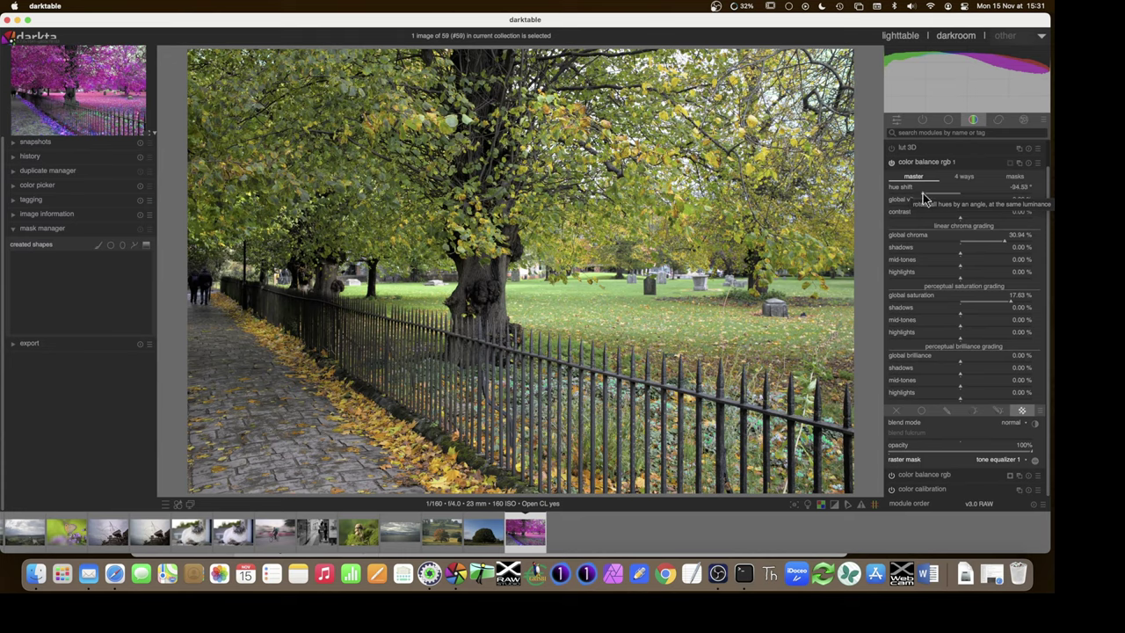
{"action": "double_click", "coordinate": [924, 195]}
{"action": "left_click_drag", "start_coordinate": [958, 196], "coordinate": [934, 200]}
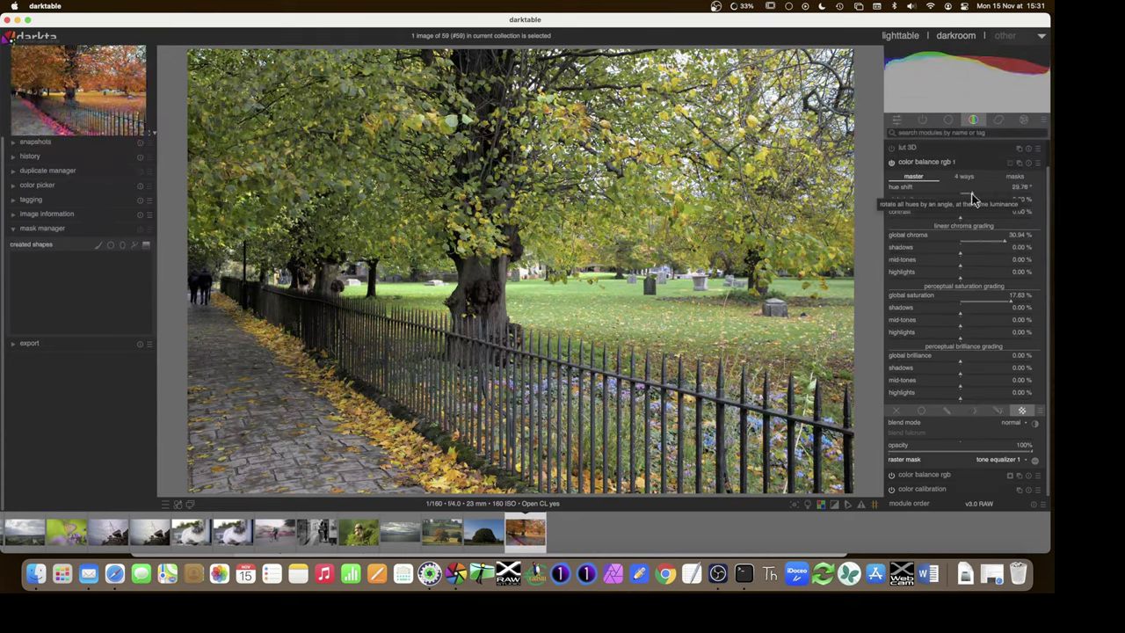
{"action": "double_click", "coordinate": [973, 201]}
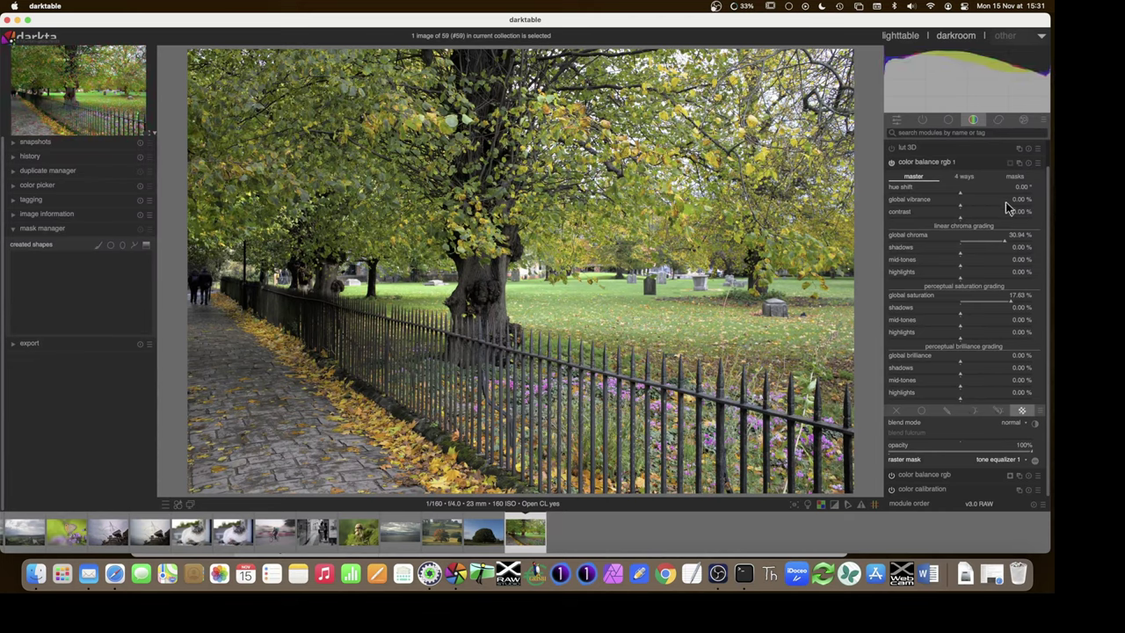
Set color balance rgb 1's global vibrance to about 35.61%, compare the result with the module off and on, and collapse the module.
{"action": "left_click", "coordinate": [1006, 204]}
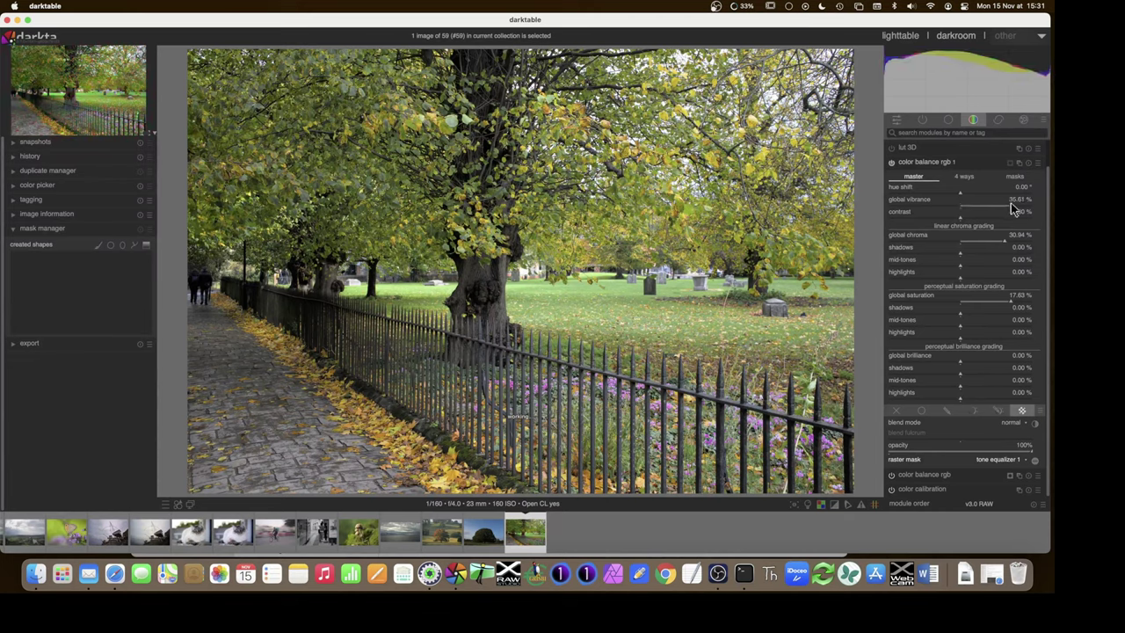
{"action": "left_click", "coordinate": [892, 162]}
{"action": "left_click", "coordinate": [892, 163]}
{"action": "left_click", "coordinate": [892, 162]}
{"action": "left_click", "coordinate": [892, 163]}
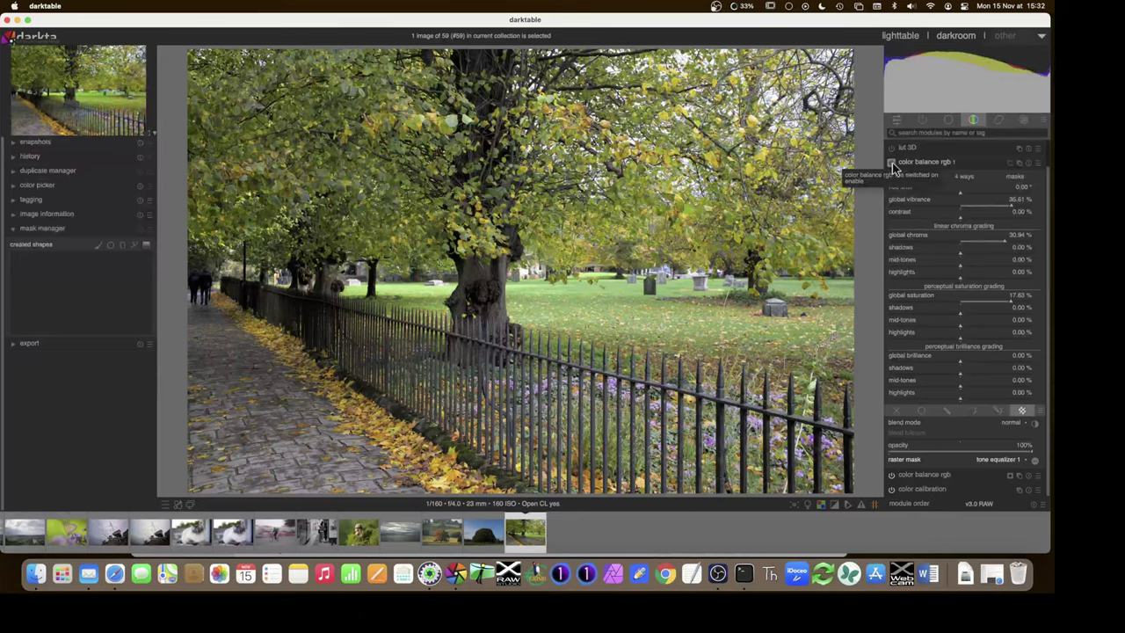
{"action": "left_click", "coordinate": [934, 164]}
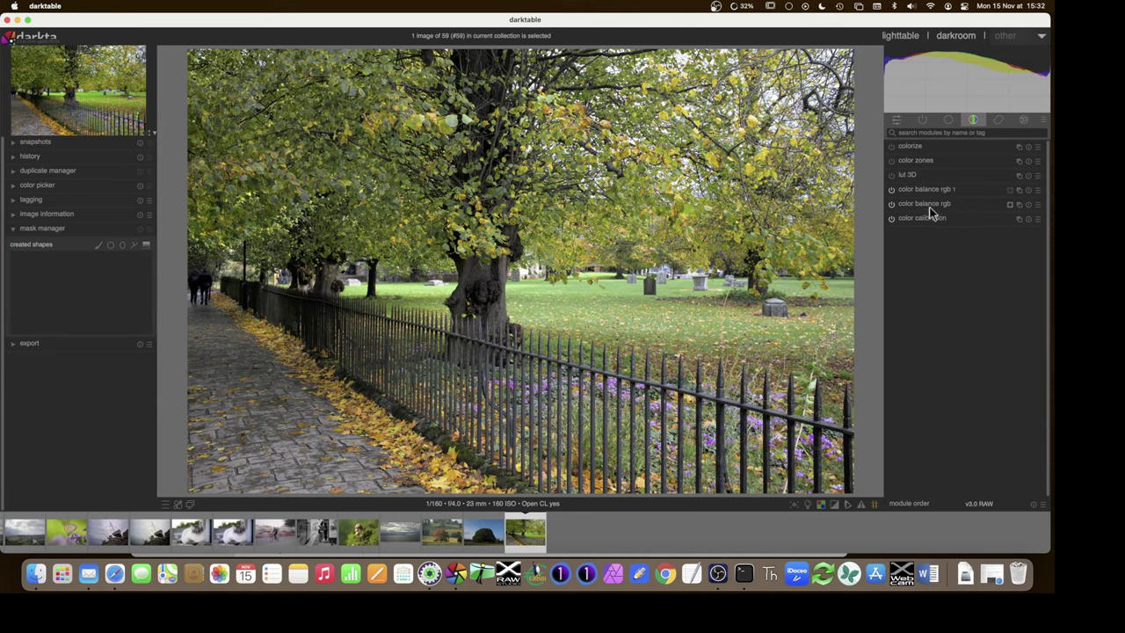
{"action": "mouse_move", "coordinate": [931, 213]}
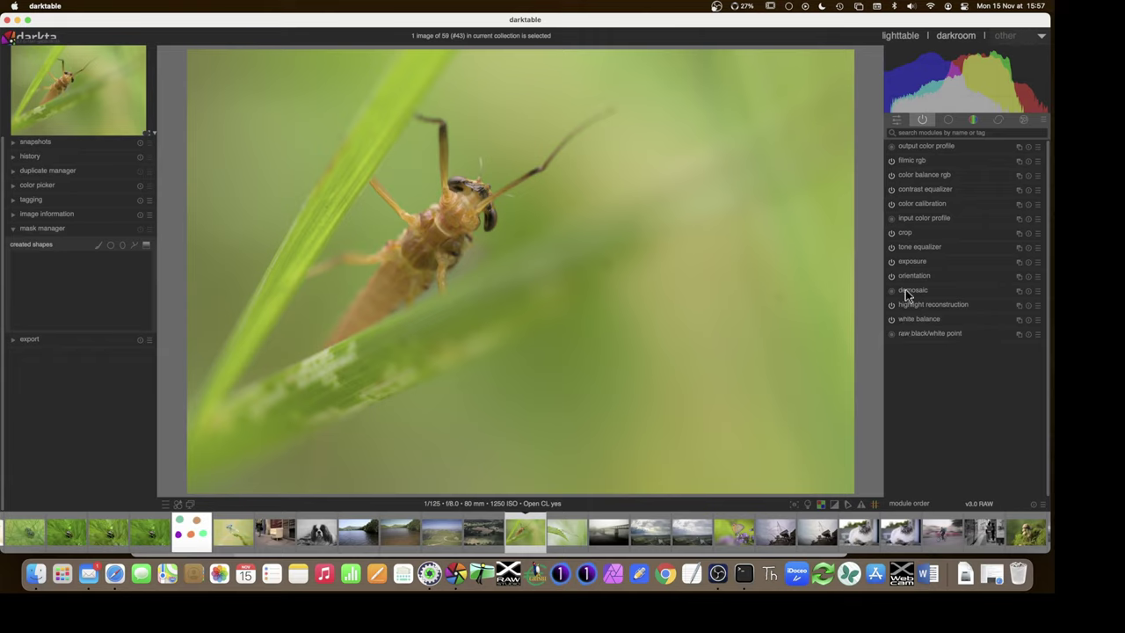
{"action": "mouse_move", "coordinate": [905, 293]}
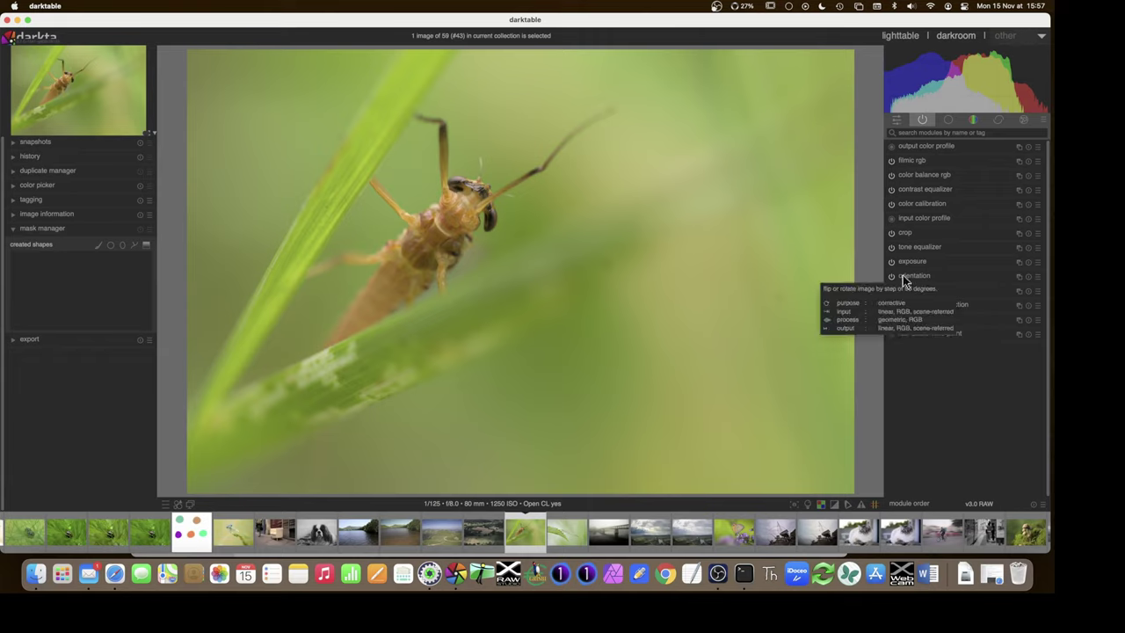